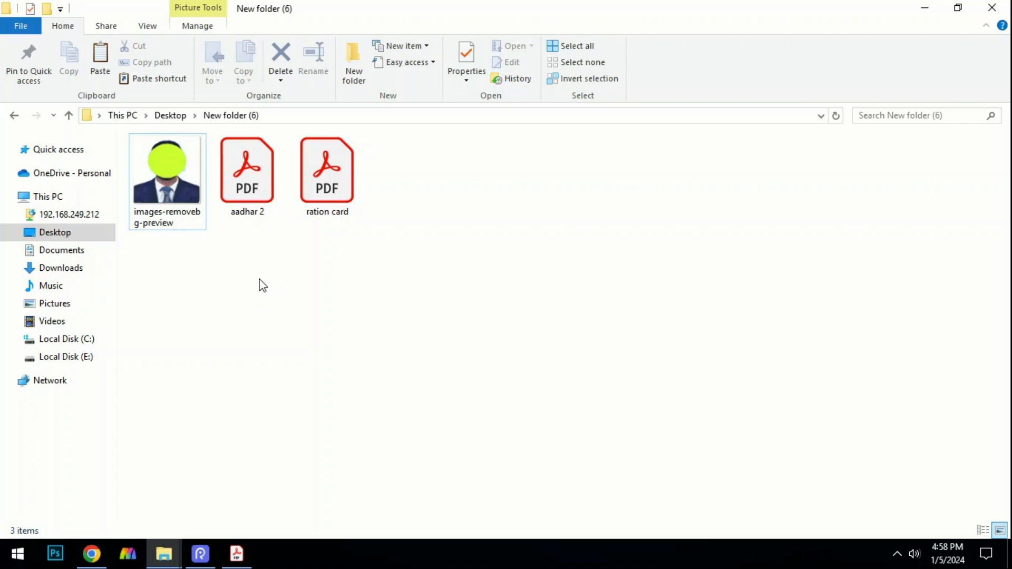
Review the applicant photo and the aadhar 2 and ration card PDF documents in the folder.
left_click(182, 190)
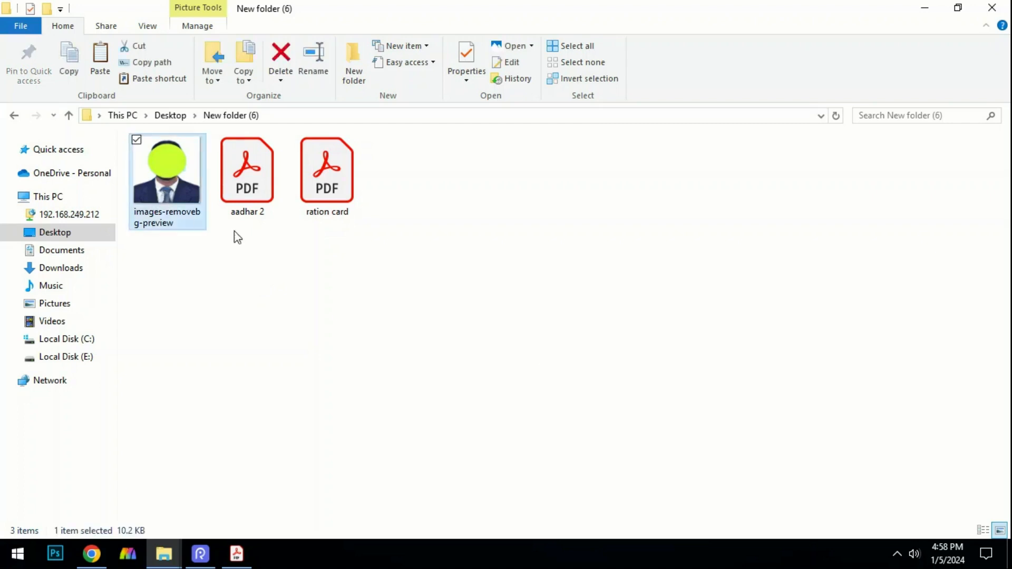
left_click(253, 193)
left_click(325, 183)
left_click(393, 280)
left_click_drag(397, 279, 157, 148)
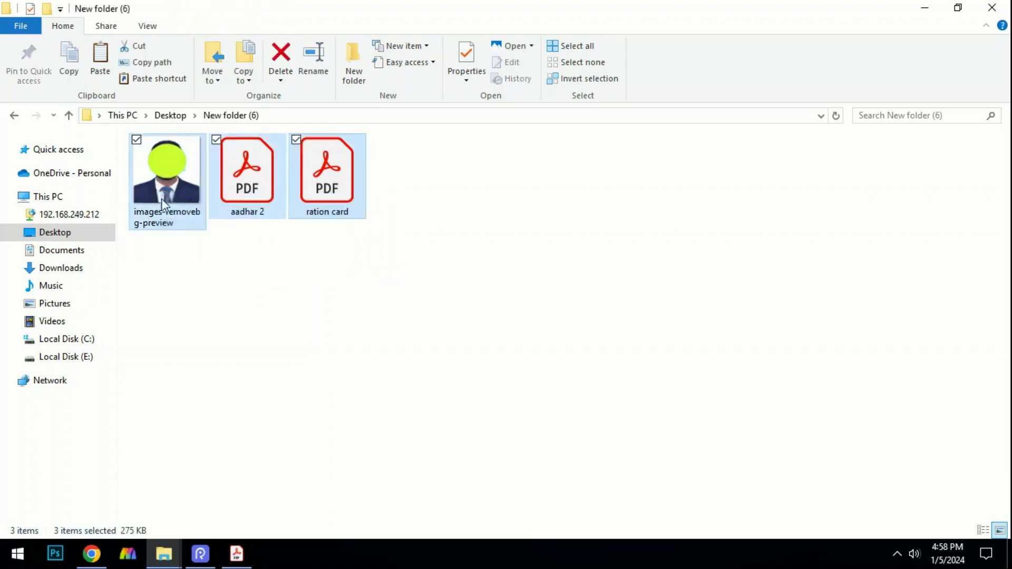
left_click(253, 275)
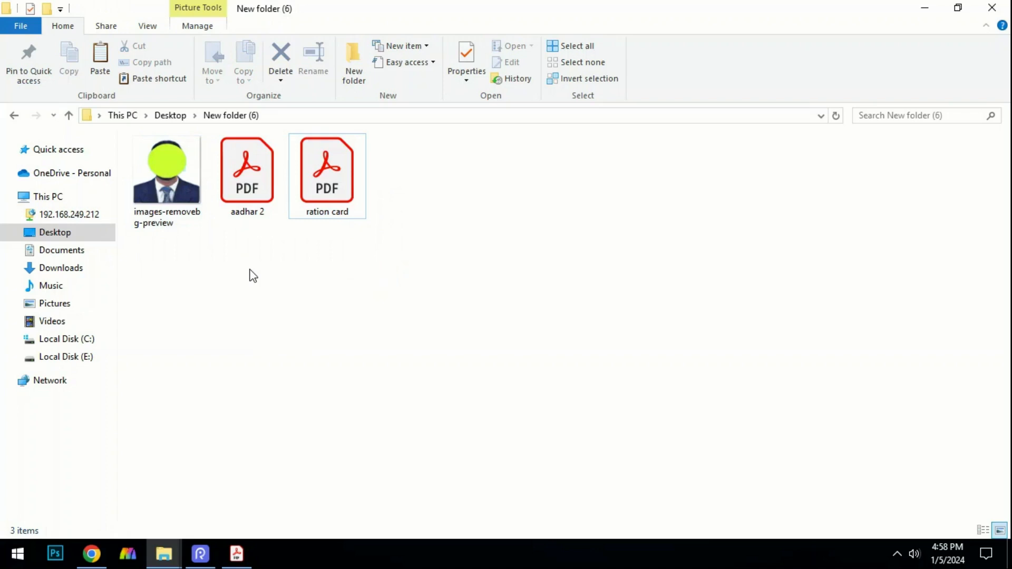
left_click_drag(381, 273, 153, 143)
left_click(233, 258)
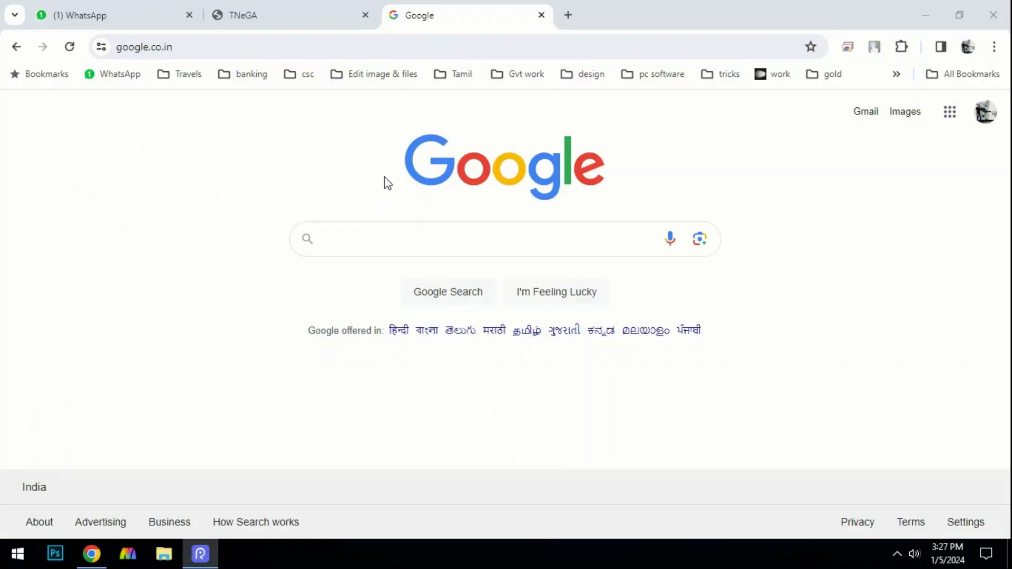
Search Google for esevai login.
left_click(364, 244)
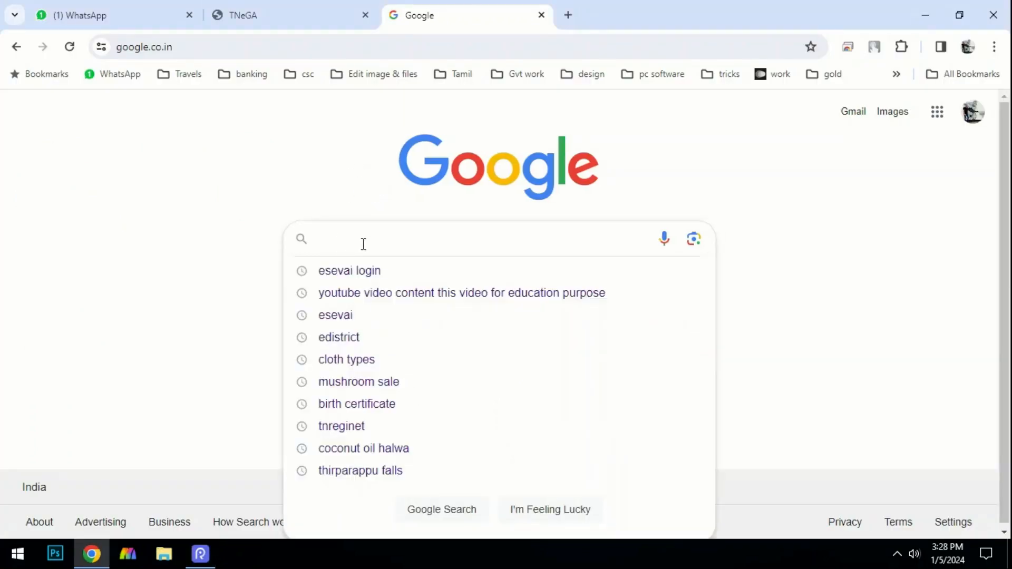
type("esevai login")
key("Return")
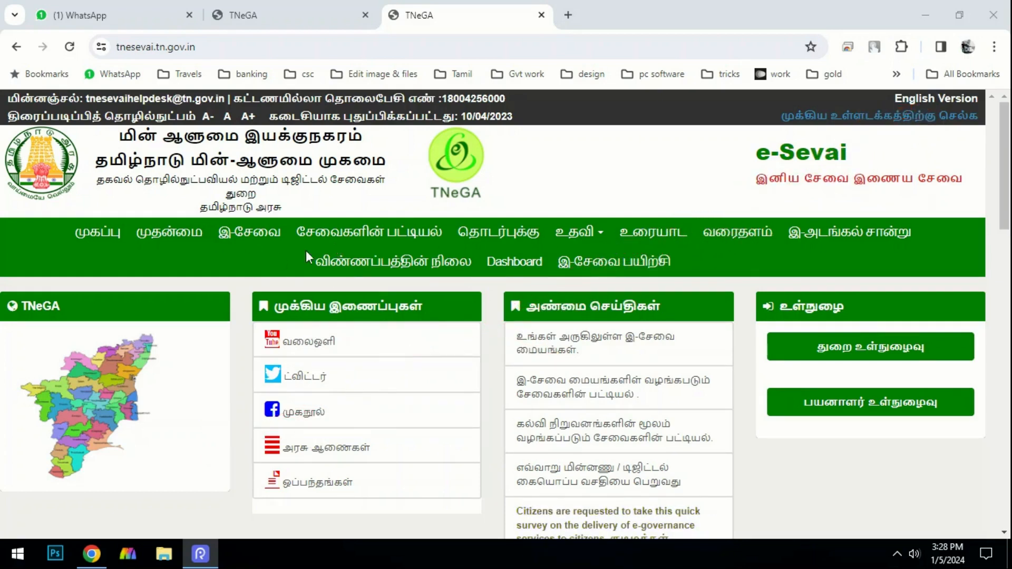
Switch the e-Sevai portal to the English version and open Citizen Login.
left_click(915, 102)
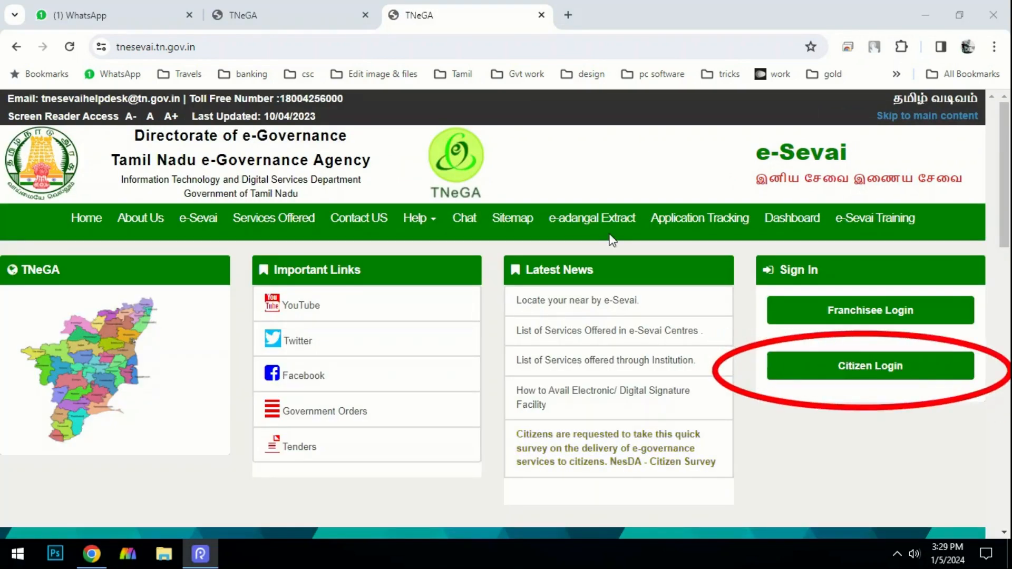
left_click(861, 373)
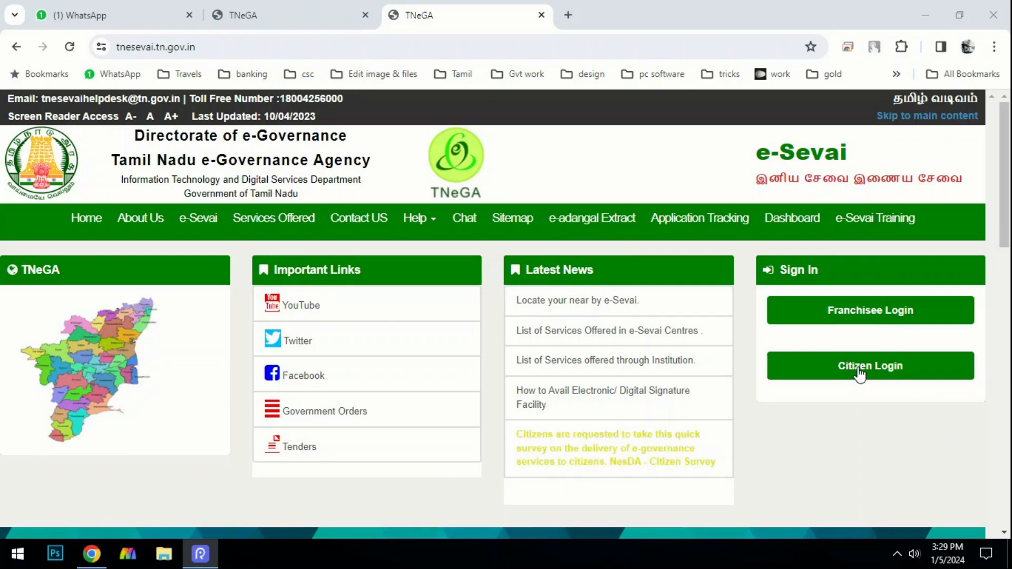
mouse_move(659, 349)
left_mouse_down()
mouse_move(811, 363)
mouse_move(997, 357)
left_mouse_up()
left_click_drag(684, 384, 909, 393)
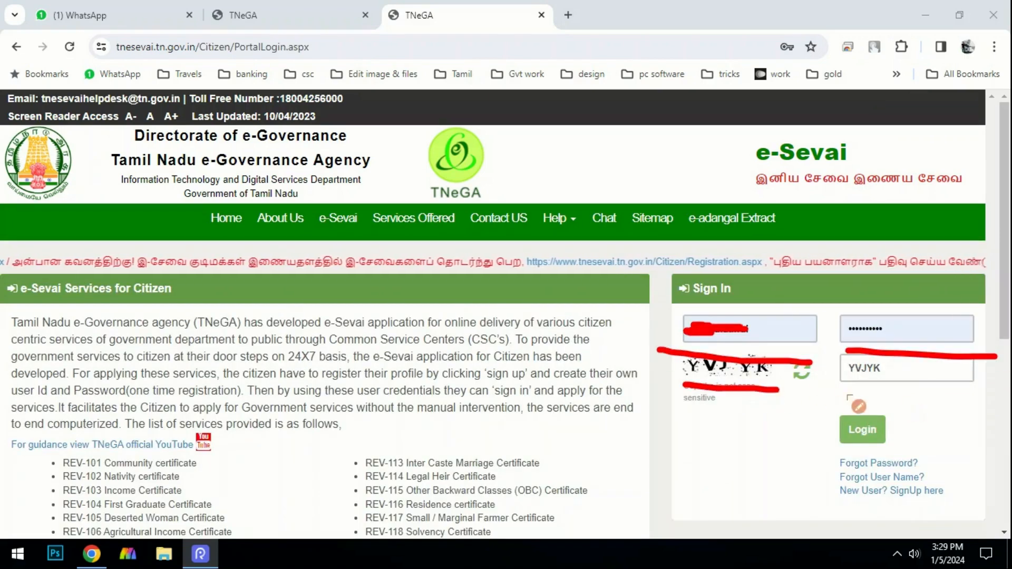
Sign in as a citizen with the user name, account password and captcha text.
key("ctrl+z")
key("ctrl+z")
key("ctrl+z")
key("ctrl+z")
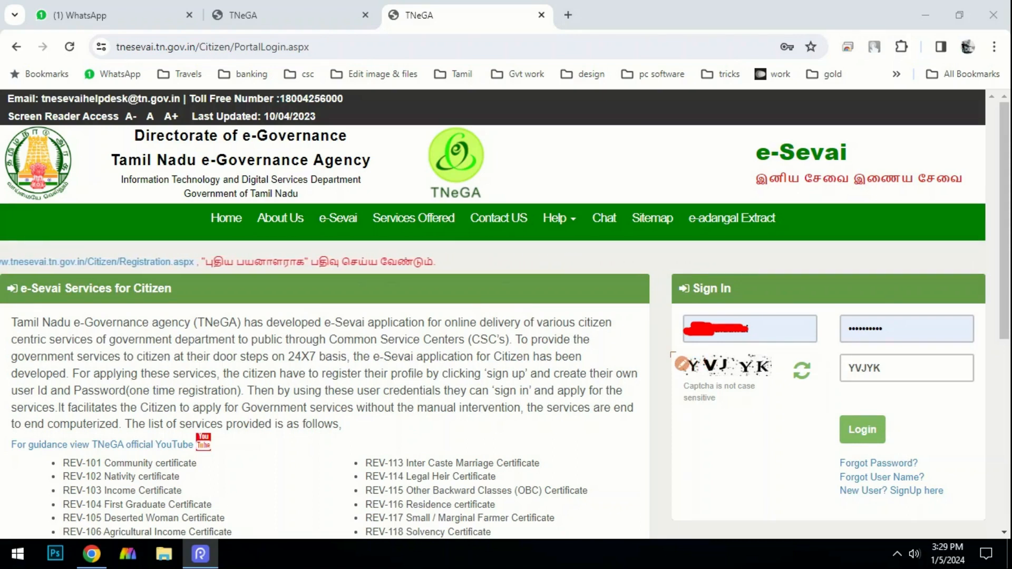
left_click_drag(681, 349, 738, 352)
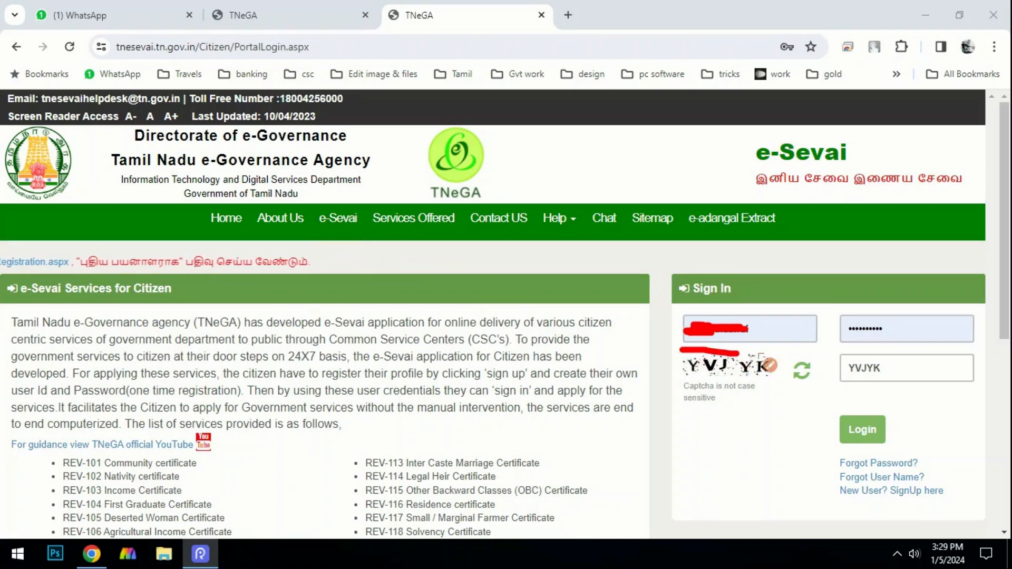
left_click_drag(839, 350, 914, 354)
left_click_drag(668, 384, 749, 386)
mouse_move(819, 388)
left_mouse_down()
mouse_move(884, 390)
mouse_move(838, 463)
mouse_move(814, 400)
left_mouse_up()
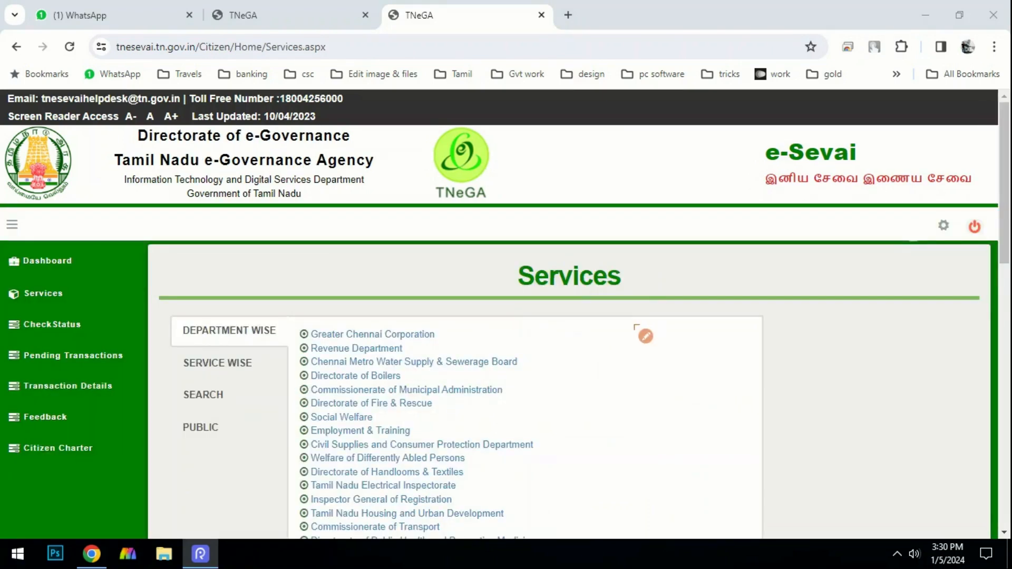
Open the Revenue Department's REV-103 Income Certificate service and proceed past its instructions.
mouse_move(562, 322)
left_mouse_down()
mouse_move(564, 491)
mouse_move(551, 521)
mouse_move(584, 552)
mouse_move(588, 473)
left_mouse_up()
key("Escape")
left_click(338, 350)
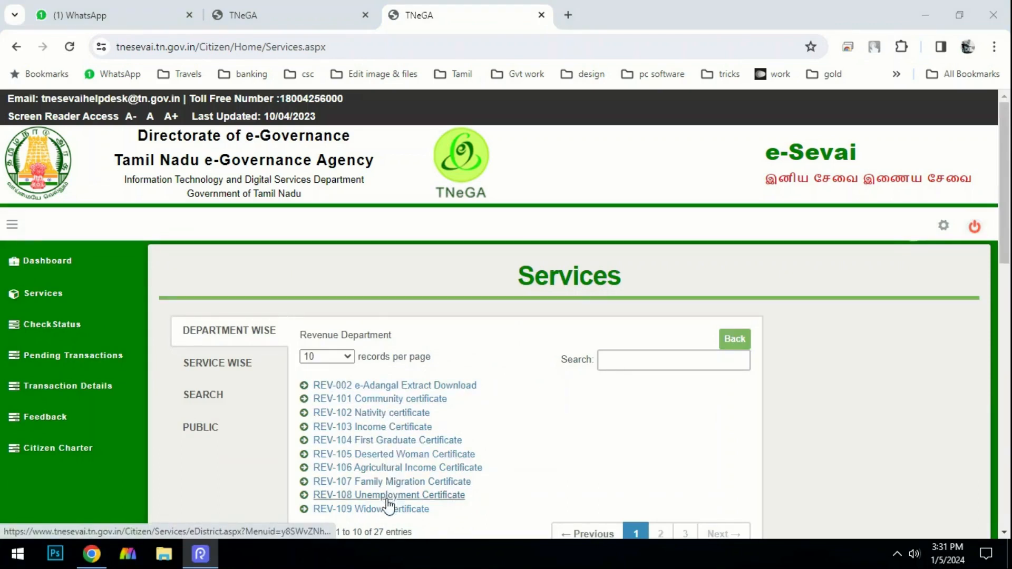
left_click(388, 431)
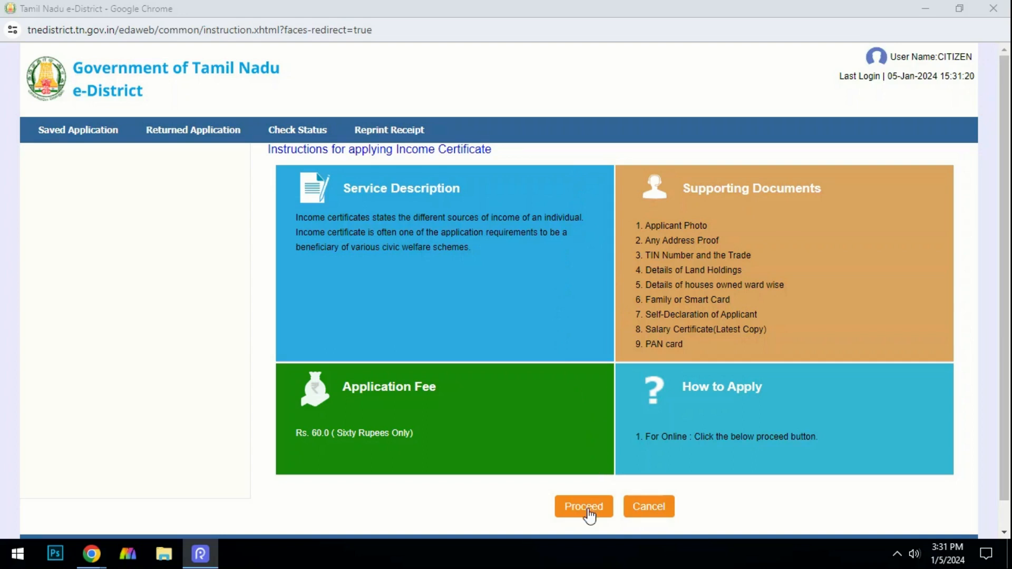
left_click(594, 509)
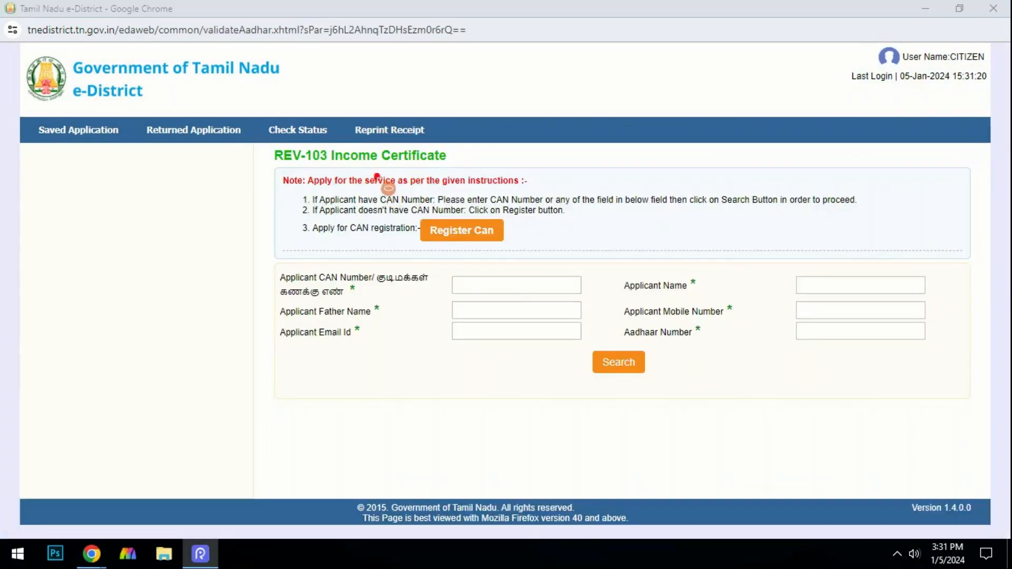
Enter the applicant's Aadhaar number and search for the existing CAN record.
mouse_move(377, 176)
left_mouse_down()
mouse_move(504, 258)
mouse_move(552, 262)
left_mouse_up()
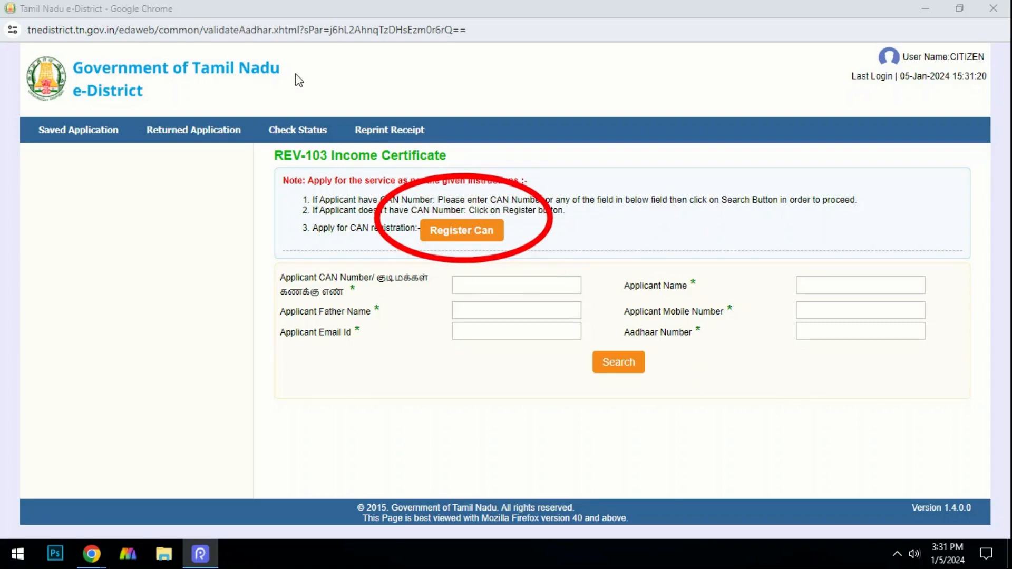
left_click_drag(398, 191, 533, 257)
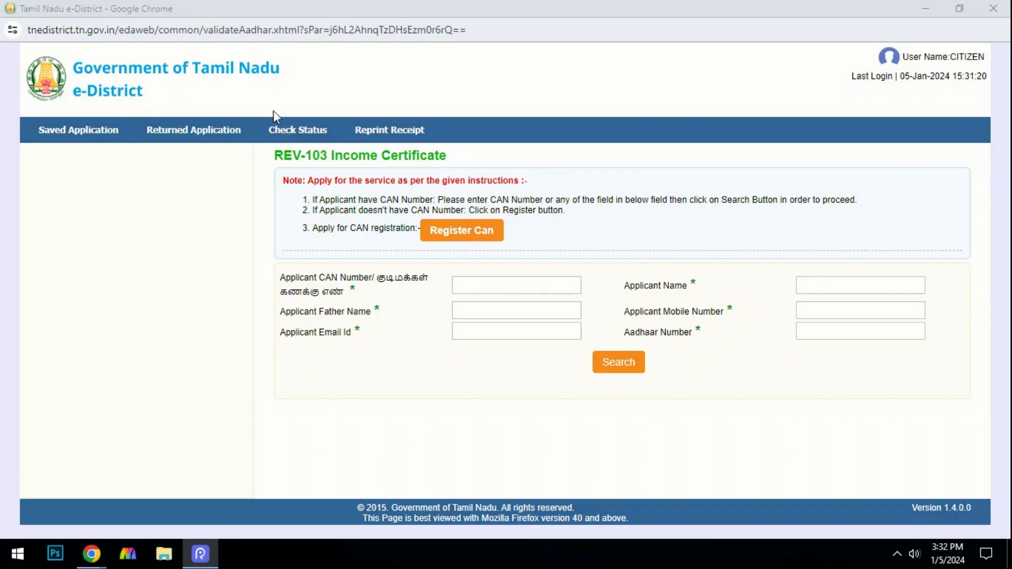
mouse_move(771, 311)
left_mouse_down()
mouse_move(809, 334)
mouse_move(968, 368)
mouse_move(774, 318)
mouse_move(972, 358)
left_mouse_up()
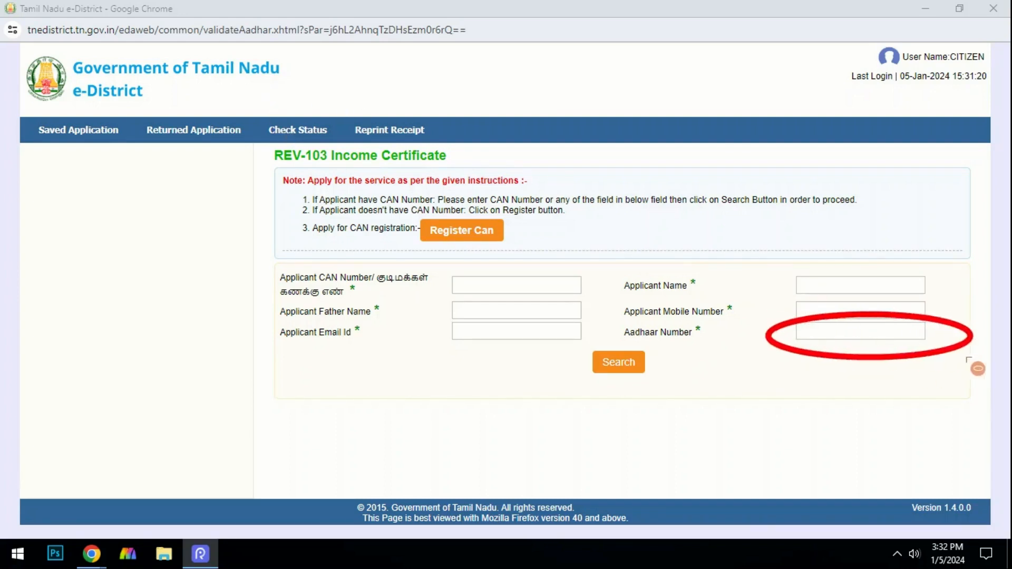
left_click_drag(567, 335, 689, 388)
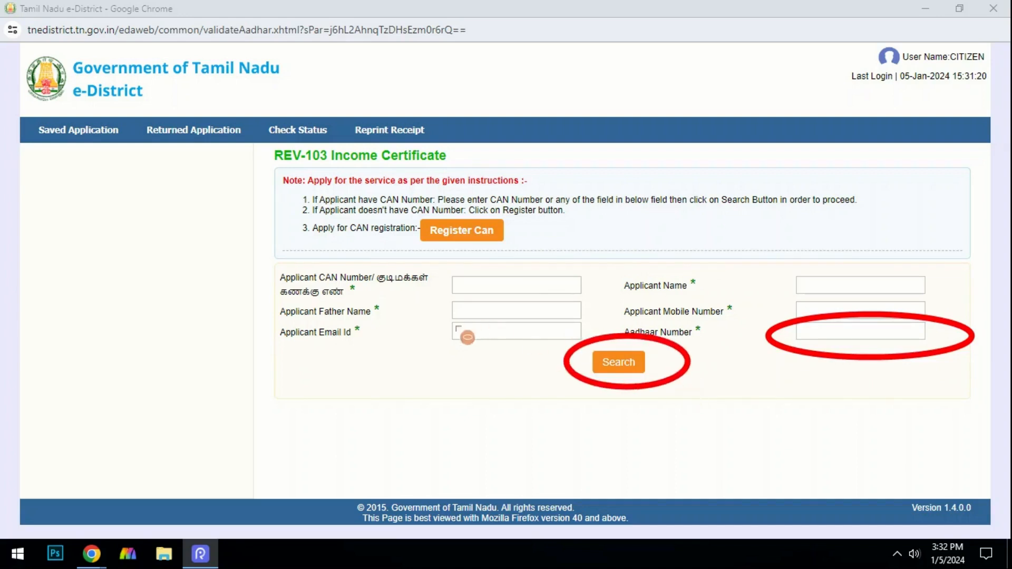
mouse_move(427, 259)
left_mouse_down()
mouse_move(464, 282)
mouse_move(617, 305)
left_mouse_up()
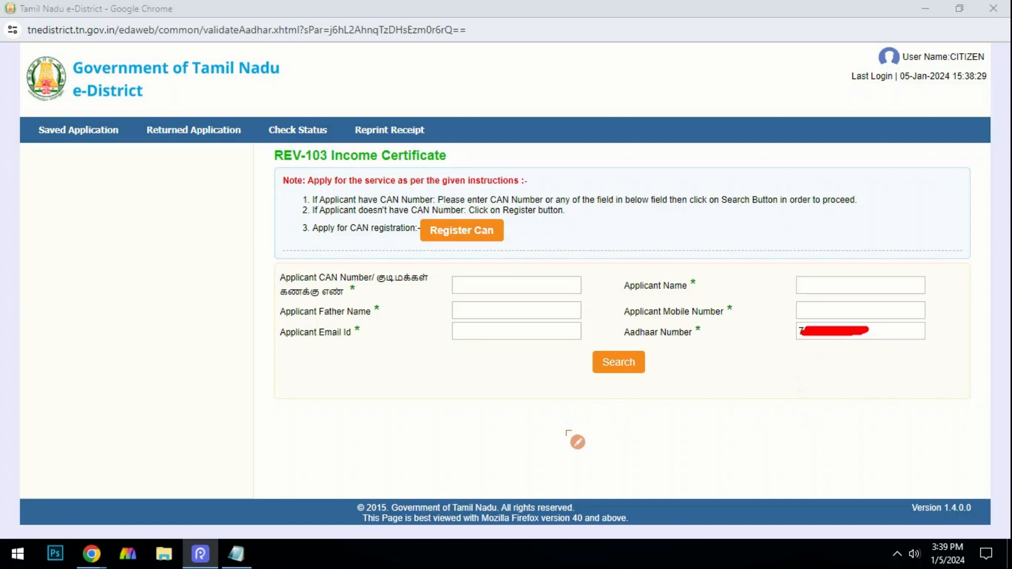
mouse_move(612, 345)
left_mouse_down()
mouse_move(560, 364)
mouse_move(659, 357)
left_mouse_up()
left_click(606, 362)
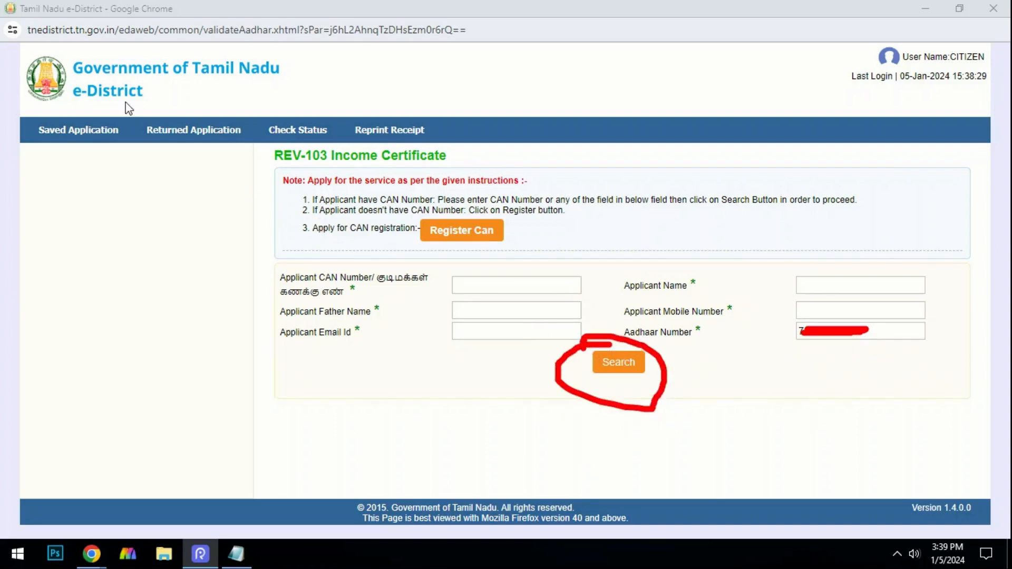
scroll(402, 278, "down", 1)
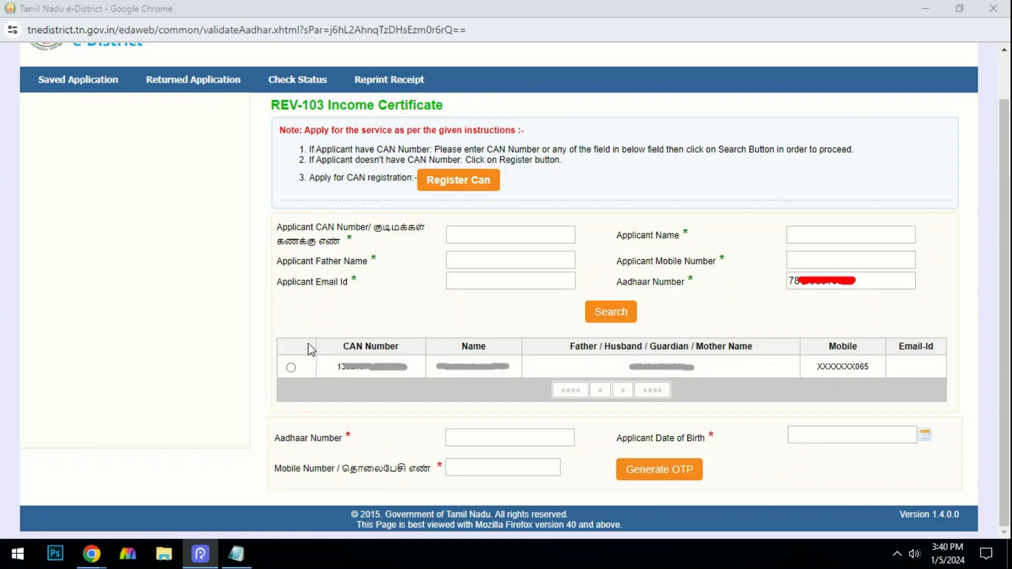
Examine the returned CAN record's name, guardian and mobile columns.
left_click_drag(574, 346, 751, 354)
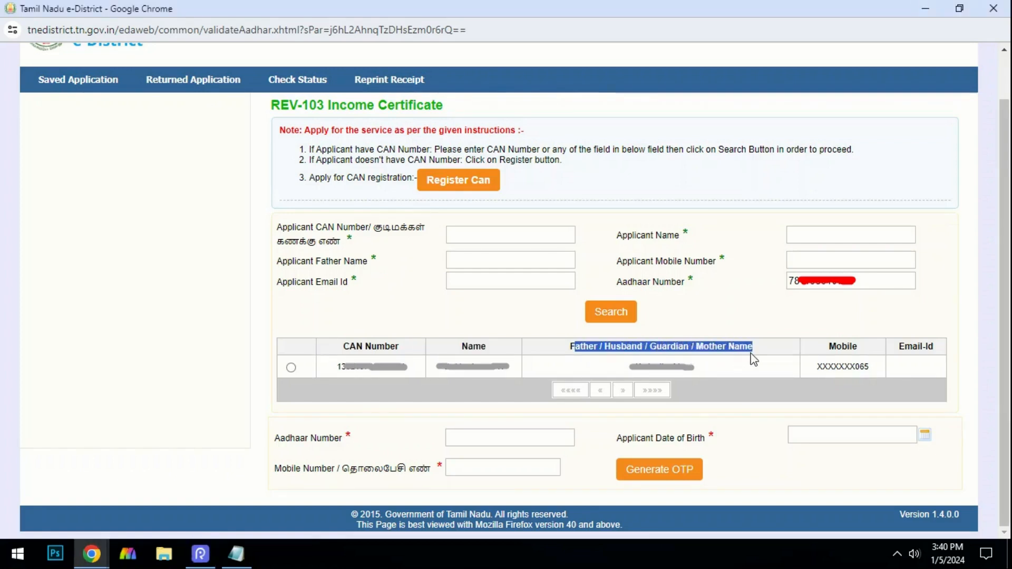
left_click_drag(824, 354, 877, 353)
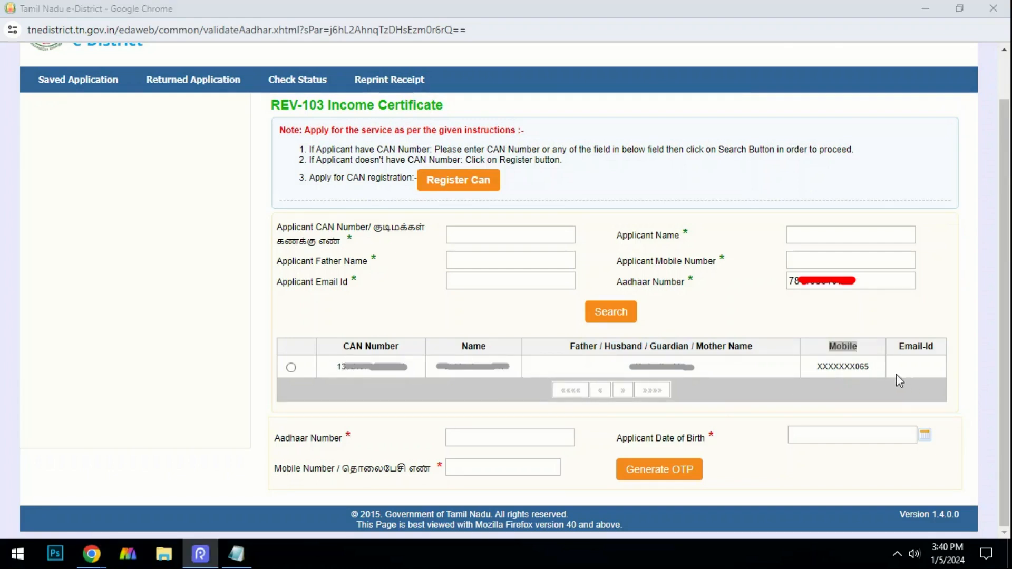
left_click(879, 376)
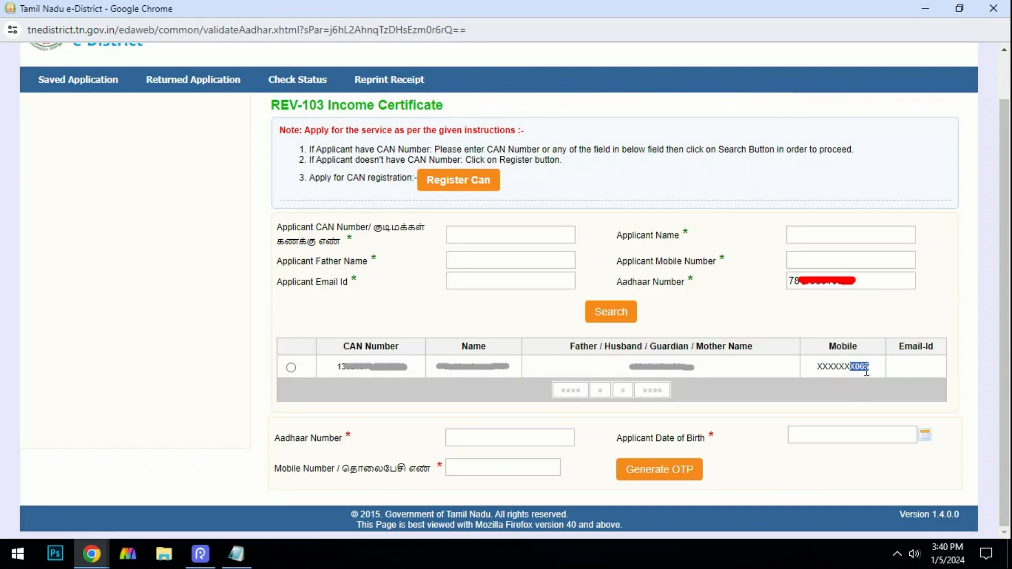
Select the CAN record, fill in the applicant's Aadhaar number, date of birth and mobile number, and generate an OTP.
left_click(205, 411)
key("ctrl+2")
left_click_drag(409, 420, 600, 455)
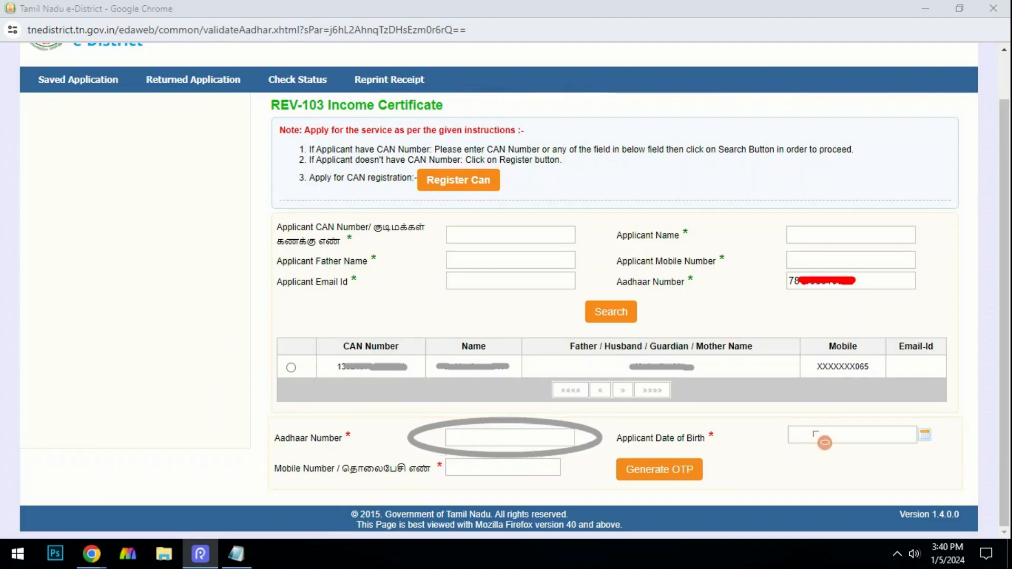
left_click_drag(779, 413, 952, 464)
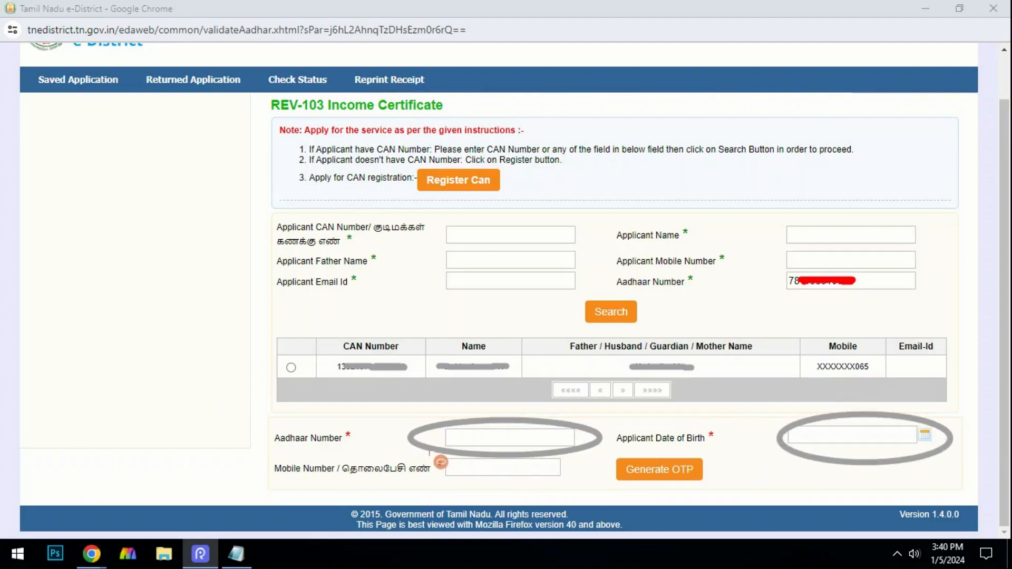
left_click_drag(420, 439, 595, 499)
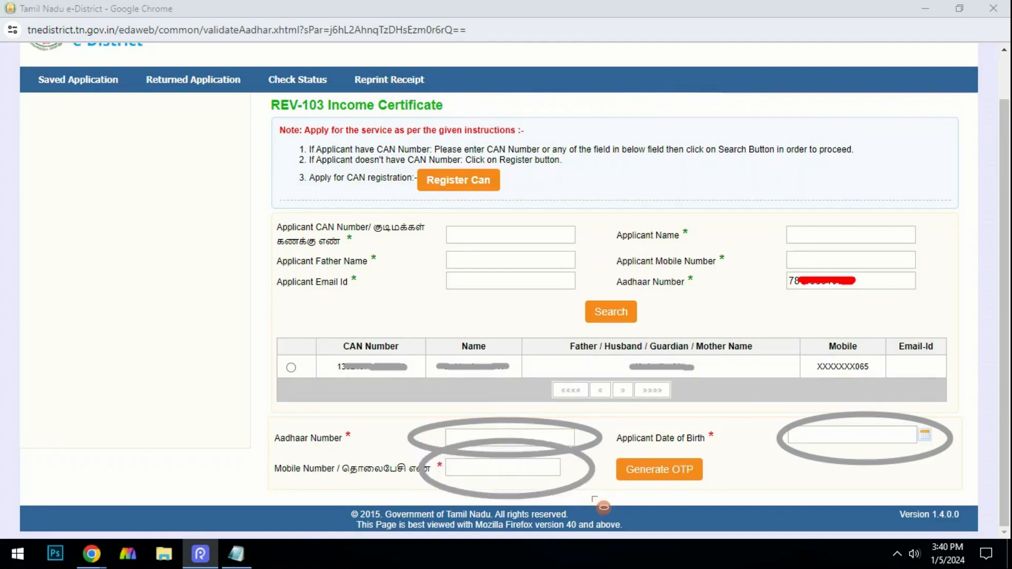
left_click_drag(604, 441, 745, 509)
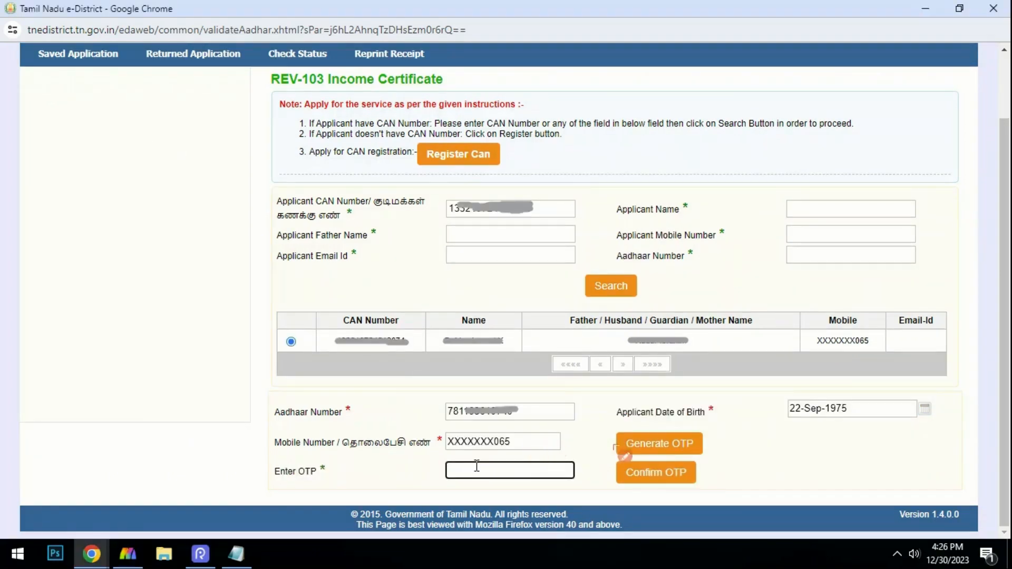
left_click_drag(692, 449, 724, 432)
left_click_drag(438, 481, 516, 480)
left_click_drag(606, 480, 706, 482)
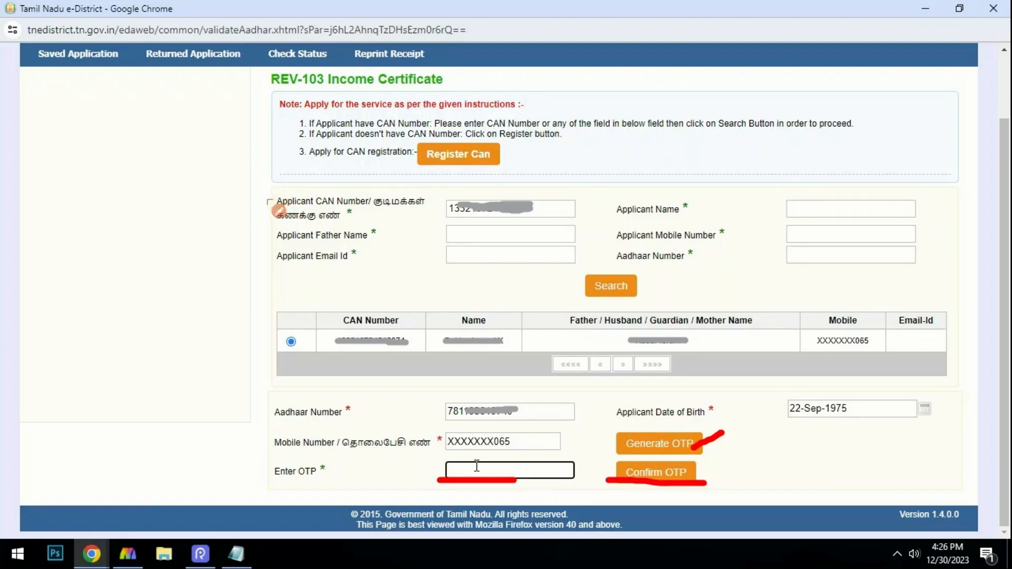
Enter the received OTP verification code and confirm it.
left_click(653, 474)
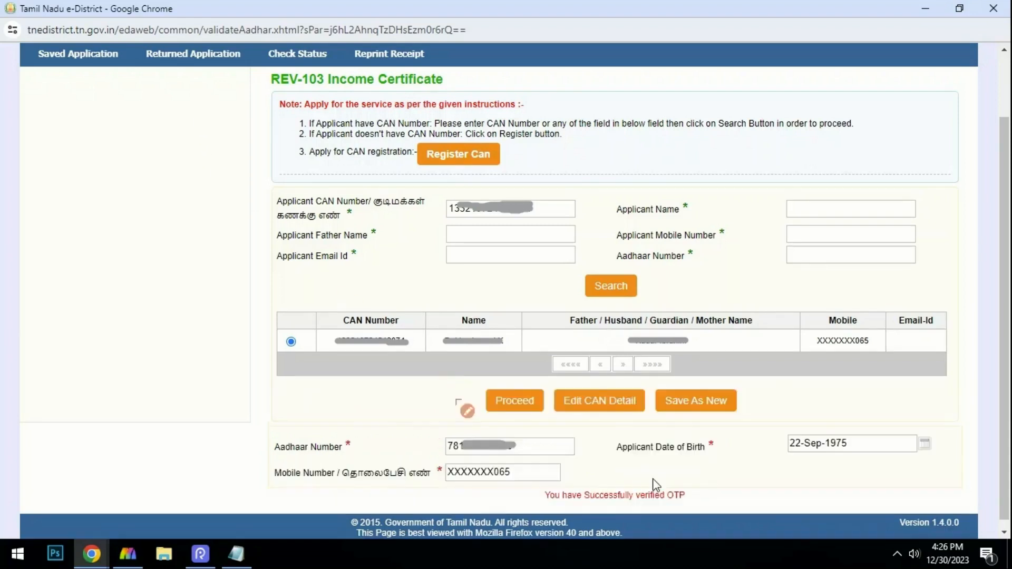
Review the Proceed, Edit CAN Detail and Save As New options for the verified record.
left_click_drag(536, 507, 688, 508)
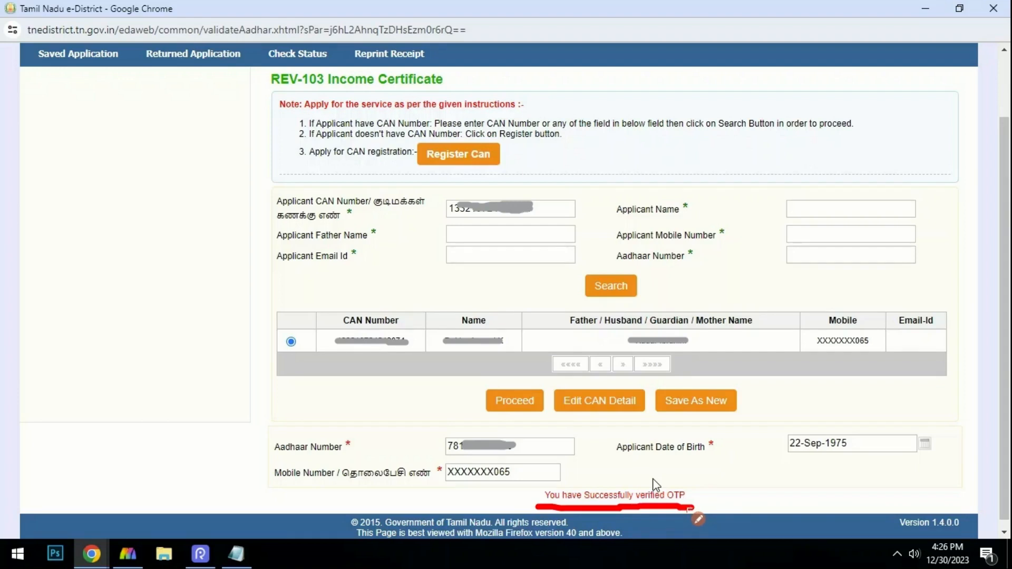
left_click_drag(481, 417, 738, 420)
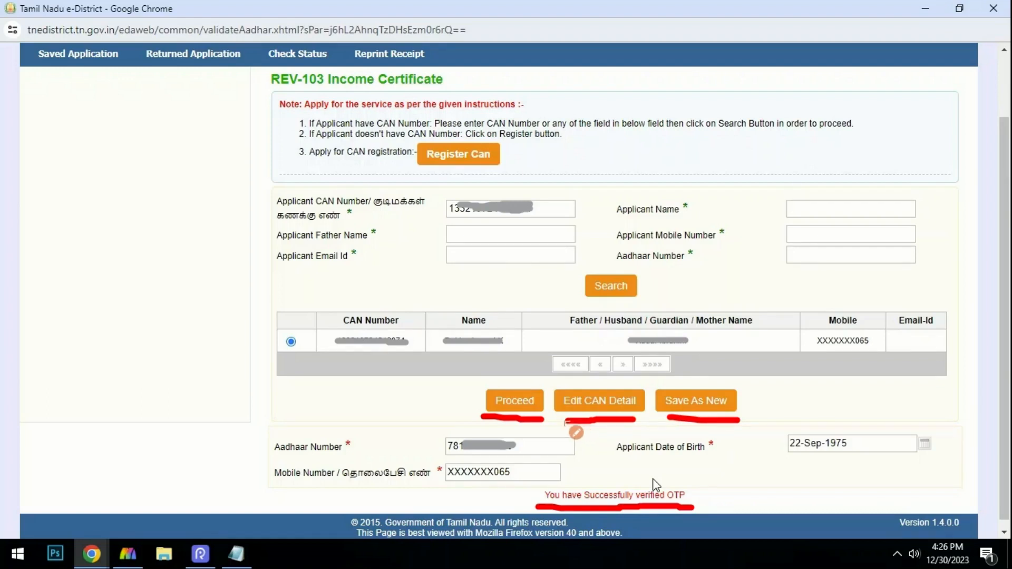
mouse_move(570, 426)
left_mouse_down()
mouse_move(635, 423)
mouse_move(651, 404)
mouse_move(554, 393)
mouse_move(559, 416)
left_mouse_up()
mouse_move(654, 410)
left_mouse_down()
mouse_move(760, 386)
mouse_move(661, 392)
mouse_move(669, 421)
left_mouse_up()
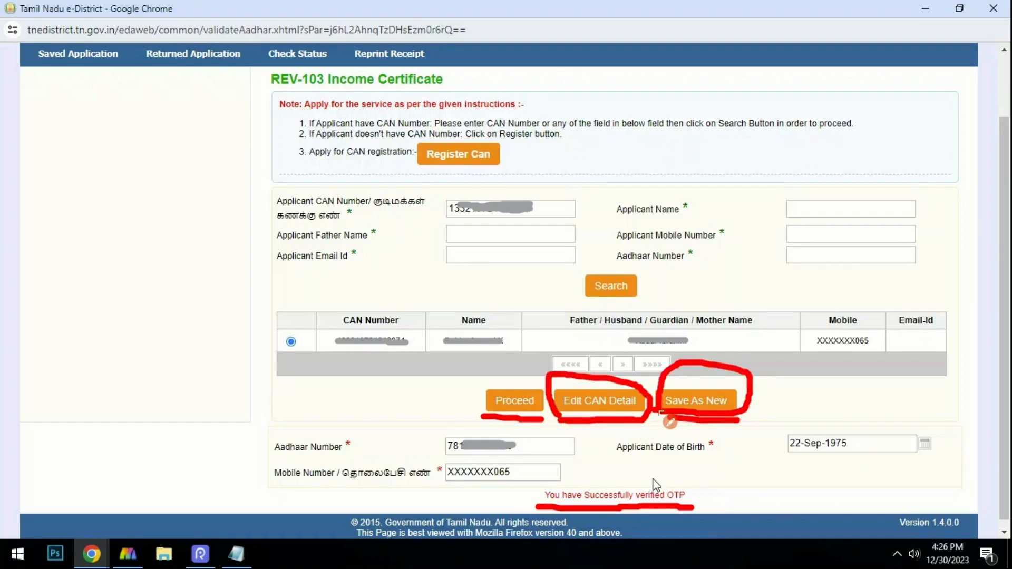
Proceed with the verified CAN record to open the Income Certificate application form and move to the family members section.
mouse_move(476, 417)
left_mouse_down()
mouse_move(551, 384)
mouse_move(479, 380)
mouse_move(480, 416)
left_mouse_up()
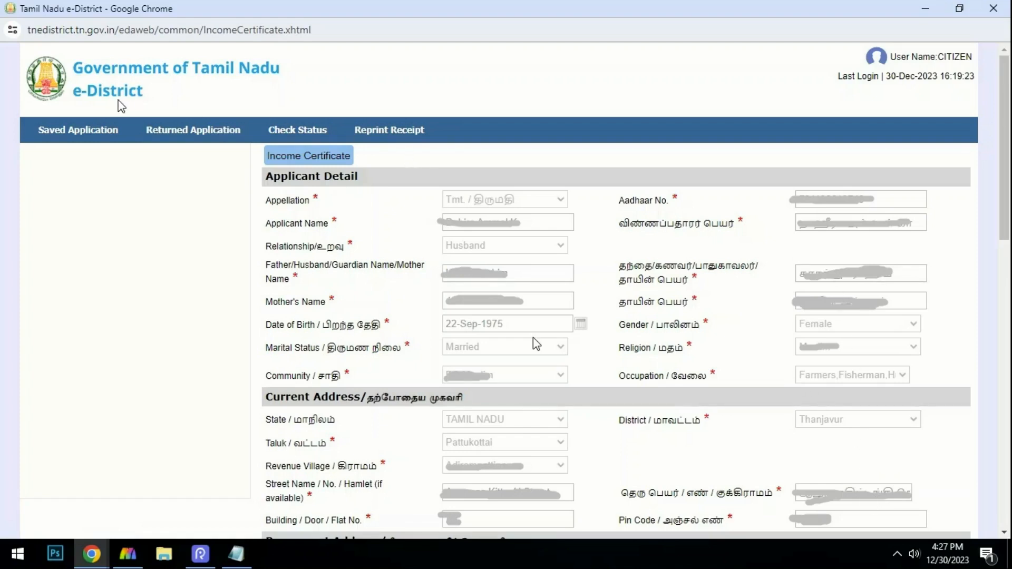
scroll(533, 337, "down", 8)
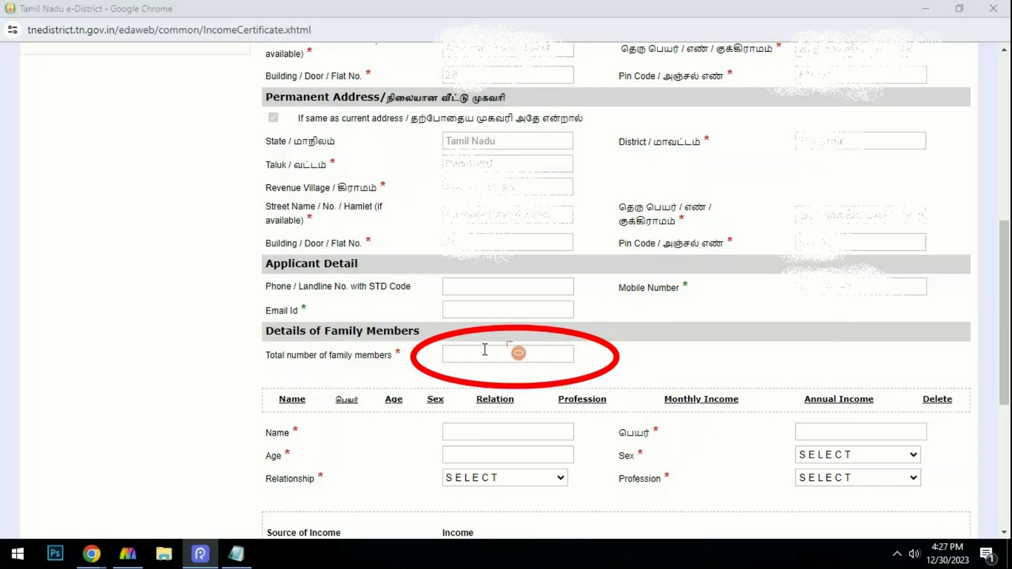
Set the total number of family members to 3 and enter the first member's relationship, profession and Others as source of income.
left_click_drag(418, 339, 630, 389)
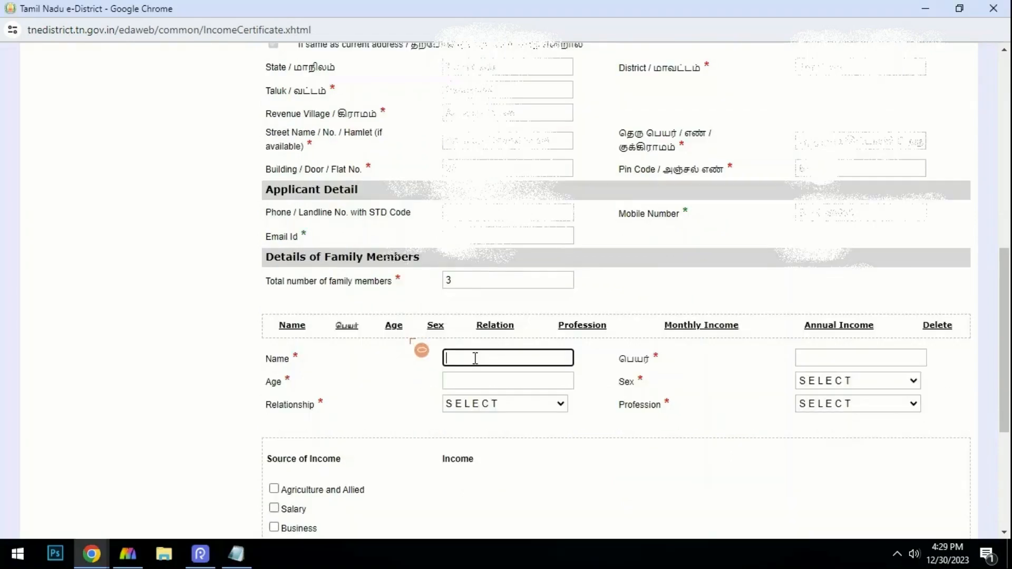
mouse_move(429, 341)
left_mouse_down()
mouse_move(483, 369)
mouse_move(569, 378)
left_mouse_up()
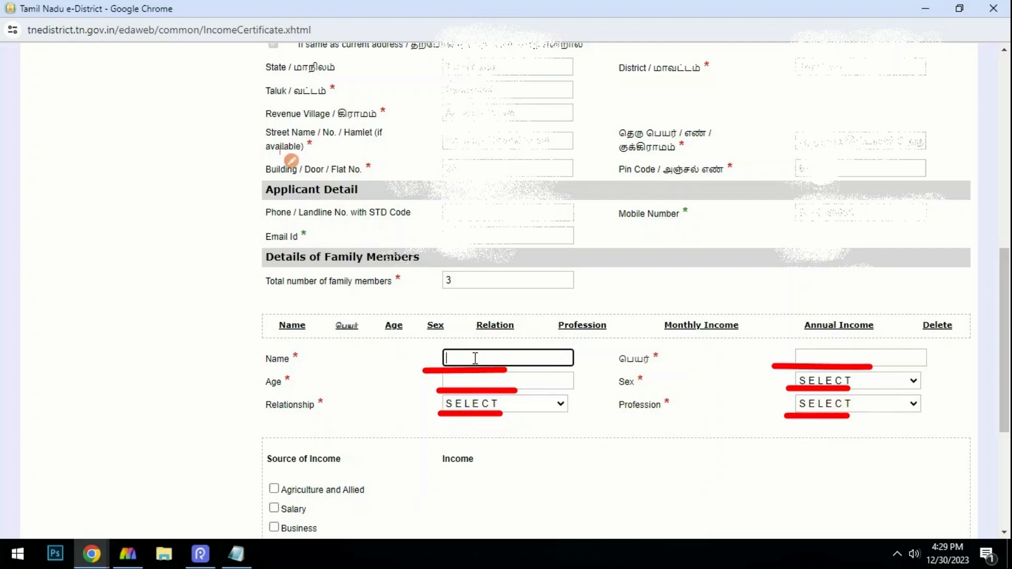
left_click(519, 404)
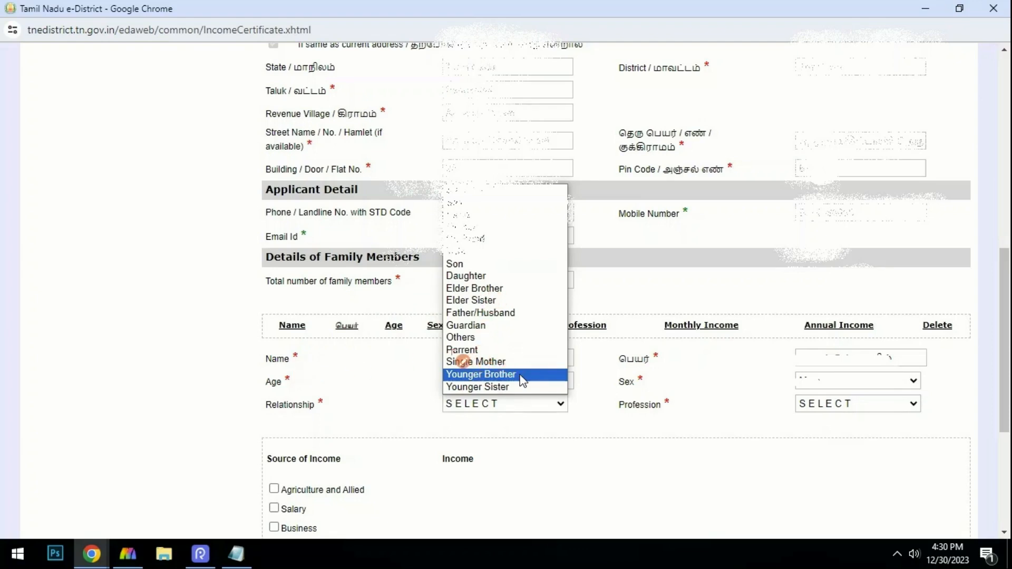
left_click(522, 379)
left_click(836, 403)
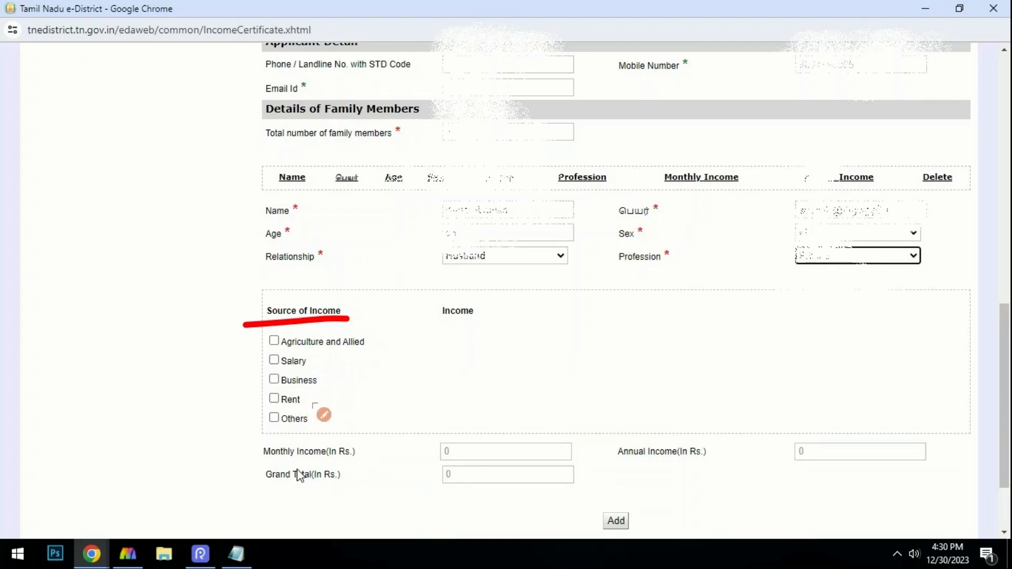
left_click(275, 417)
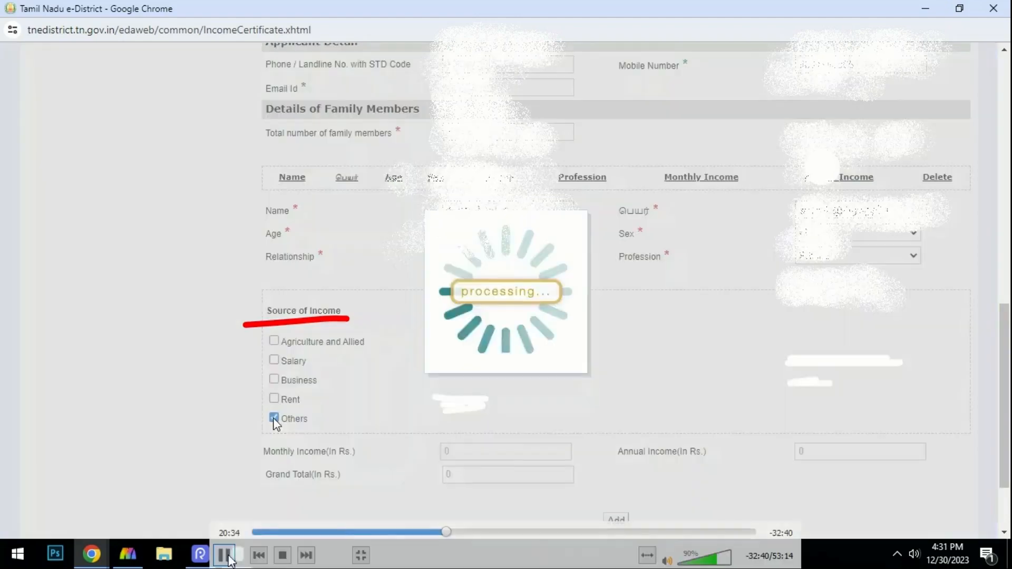
left_click(456, 416)
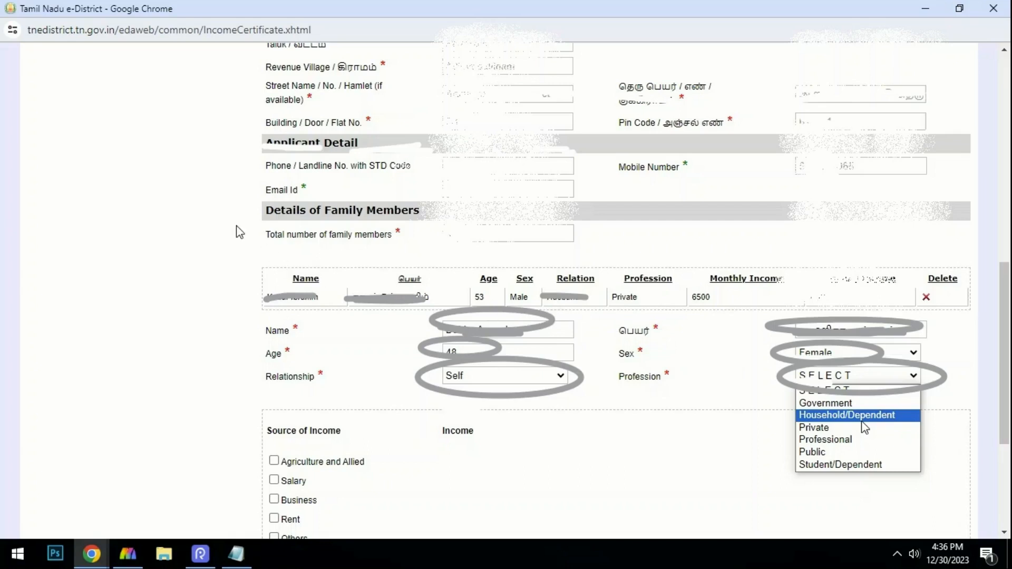
Set the second family member (Self, female, age 48) profession to Household/Dependent and add the member to the list.
left_click(862, 416)
scroll(622, 426, "down", 4)
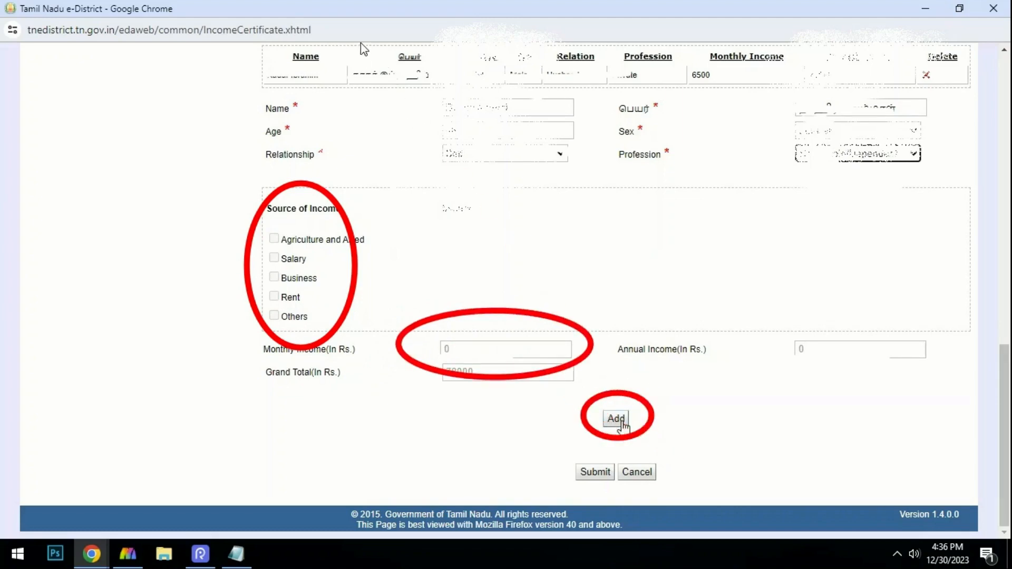
left_click(617, 419)
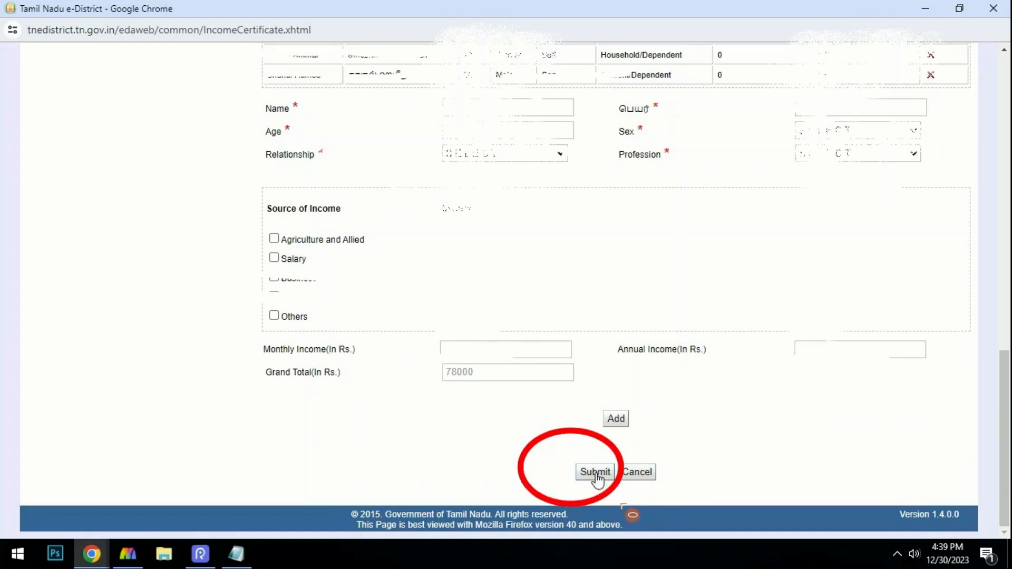
Submit the income certificate application to reach the document upload page.
left_click(595, 472)
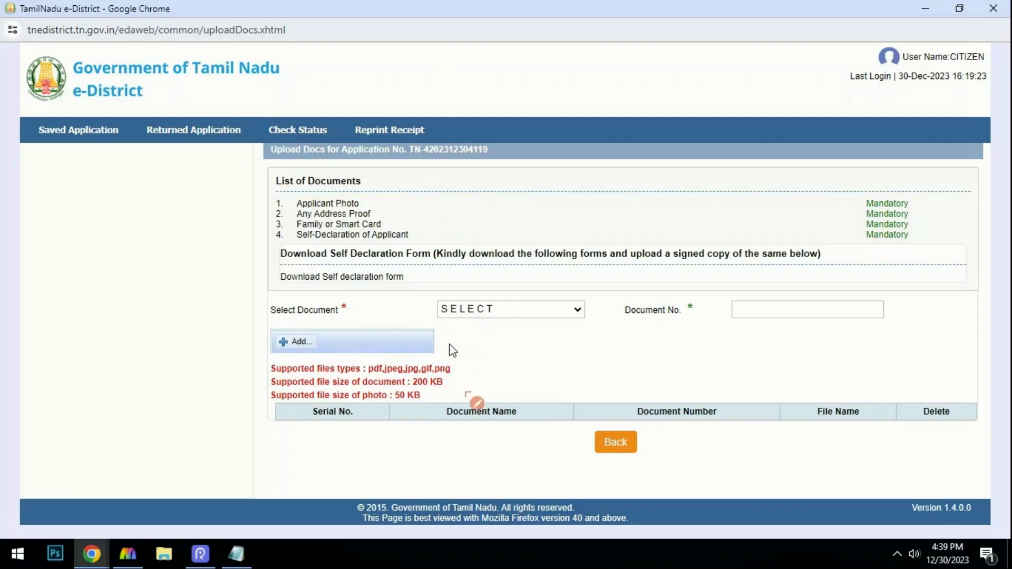
mouse_move(233, 355)
left_mouse_down()
mouse_move(477, 349)
mouse_move(472, 391)
mouse_move(290, 420)
mouse_move(253, 387)
mouse_move(244, 347)
left_mouse_up()
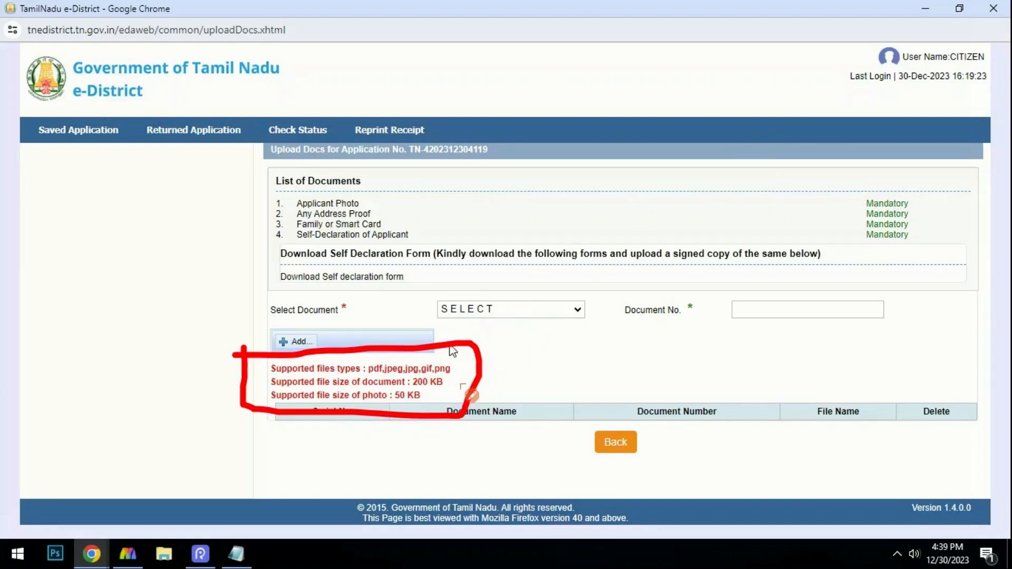
mouse_move(457, 369)
left_mouse_down()
mouse_move(487, 362)
mouse_move(503, 375)
left_mouse_up()
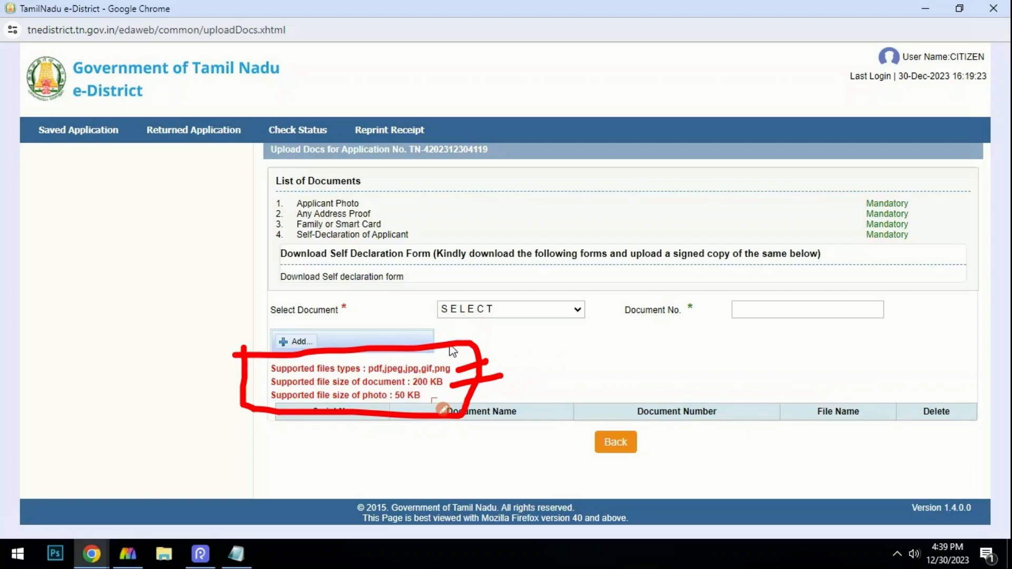
left_click_drag(431, 398, 476, 394)
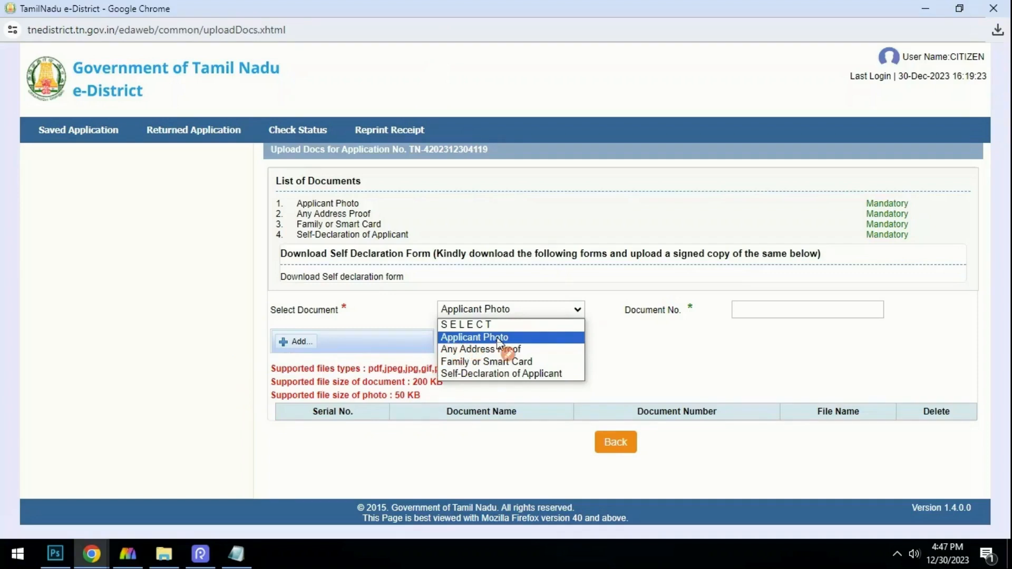
Upload the applicant photo as document number 1.
mouse_move(735, 300)
left_mouse_down()
mouse_move(728, 337)
mouse_move(730, 290)
left_mouse_up()
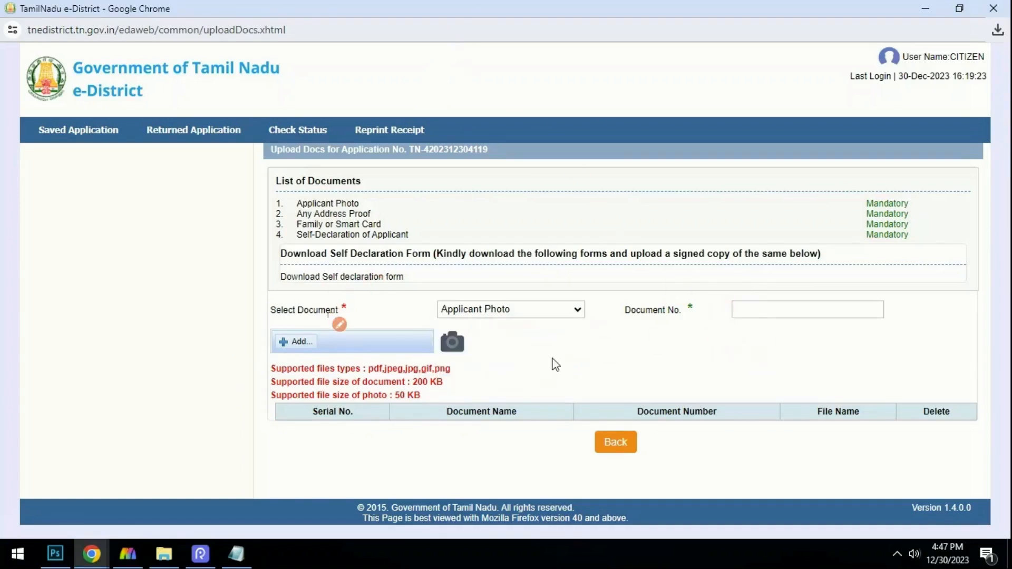
mouse_move(331, 313)
left_mouse_down()
mouse_move(242, 334)
mouse_move(342, 307)
left_mouse_up()
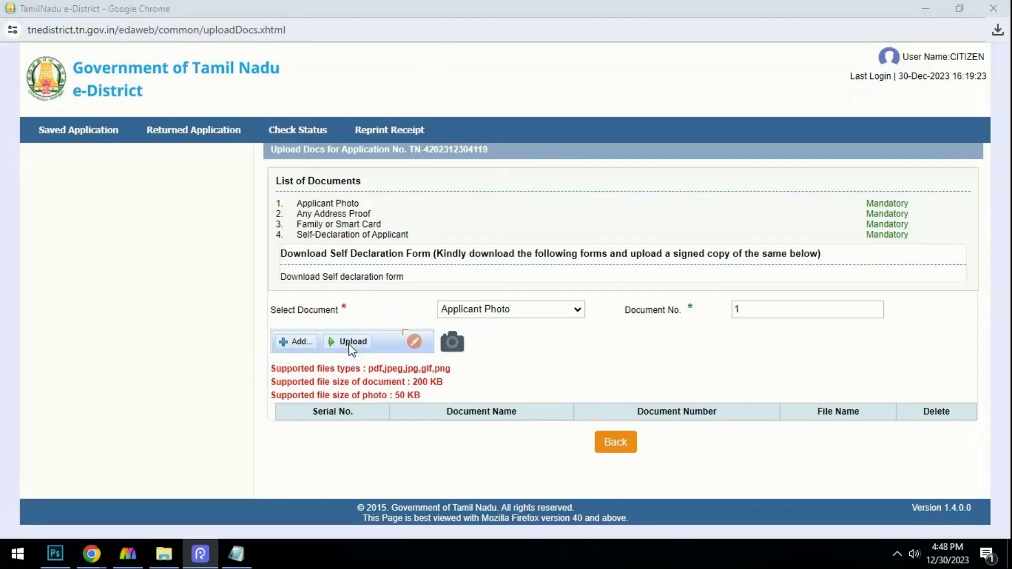
mouse_move(387, 337)
left_mouse_down()
mouse_move(378, 322)
mouse_move(319, 334)
mouse_move(335, 379)
mouse_move(391, 348)
mouse_move(382, 321)
left_mouse_up()
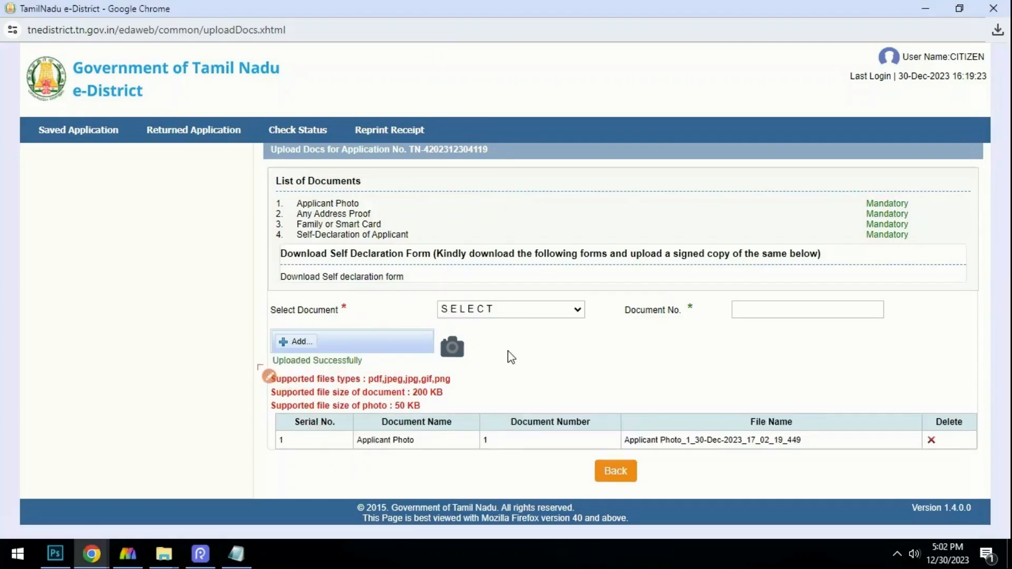
left_click_drag(257, 364, 363, 368)
left_click_drag(275, 460, 851, 447)
left_click(844, 68)
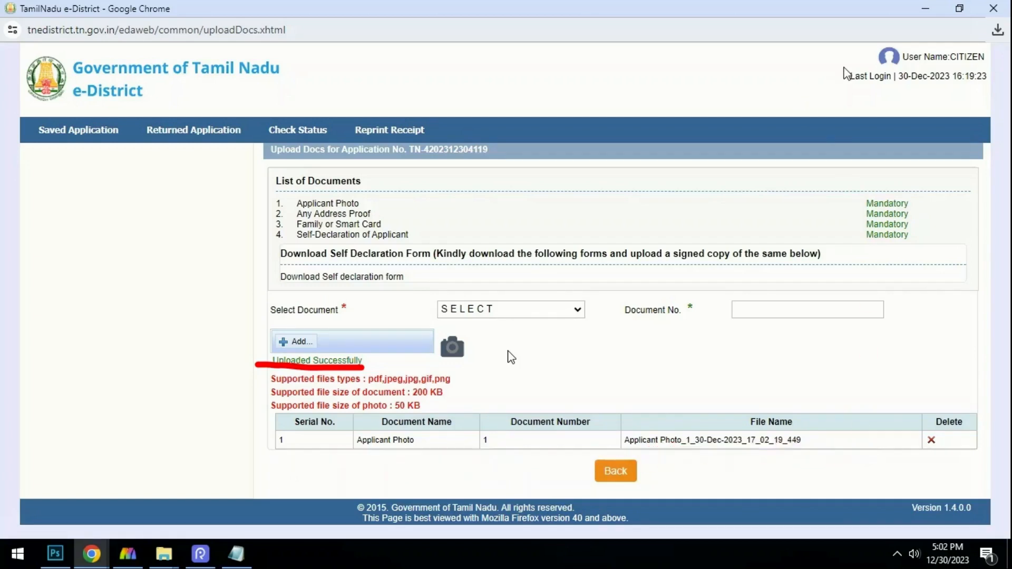
Upload an address proof as the Any Address Proof document with document number 2.
mouse_move(955, 422)
left_mouse_down()
mouse_move(916, 449)
mouse_move(984, 443)
mouse_move(936, 415)
left_mouse_up()
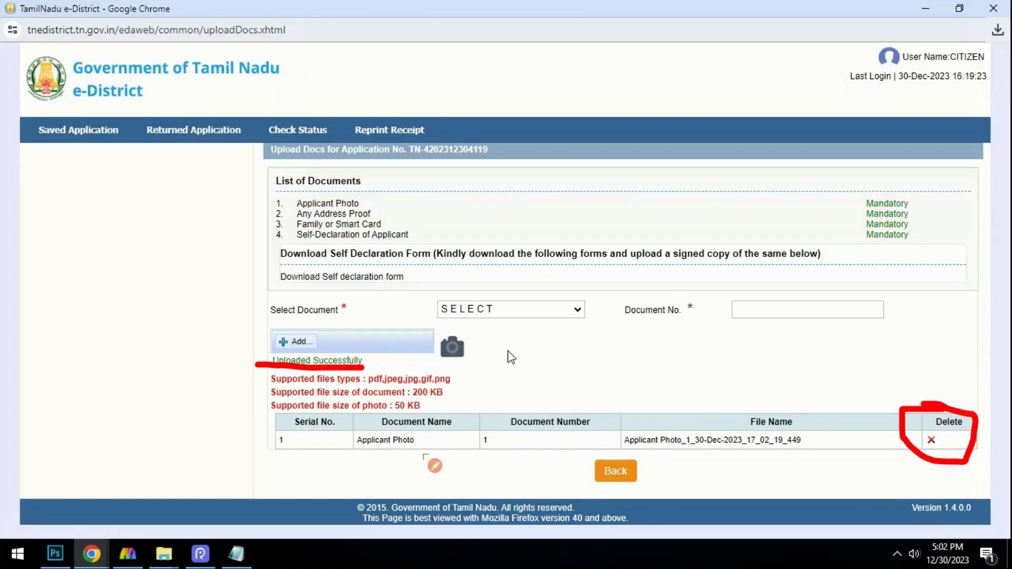
left_click(431, 59)
left_click_drag(433, 316, 523, 316)
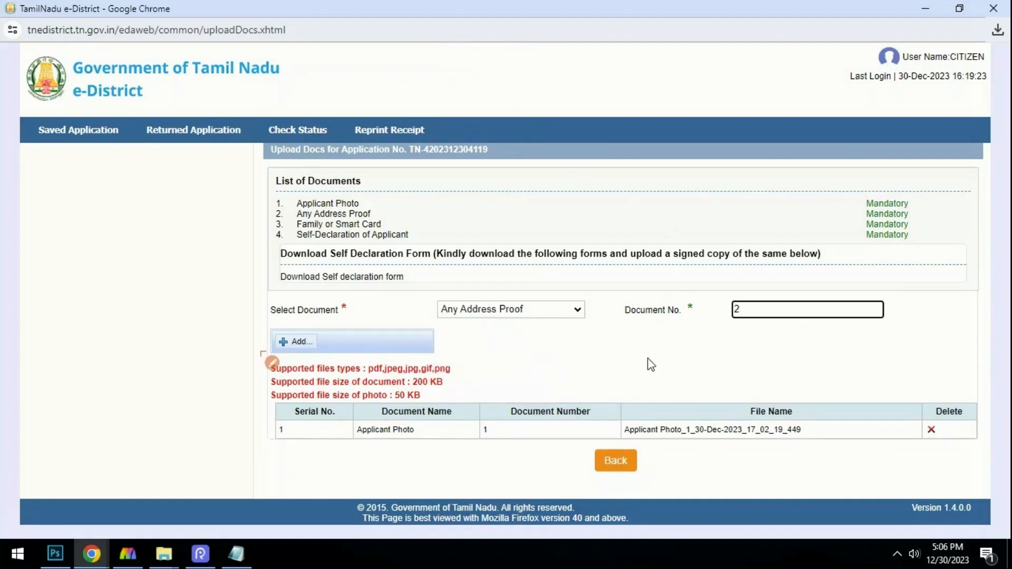
left_click_drag(259, 350, 325, 355)
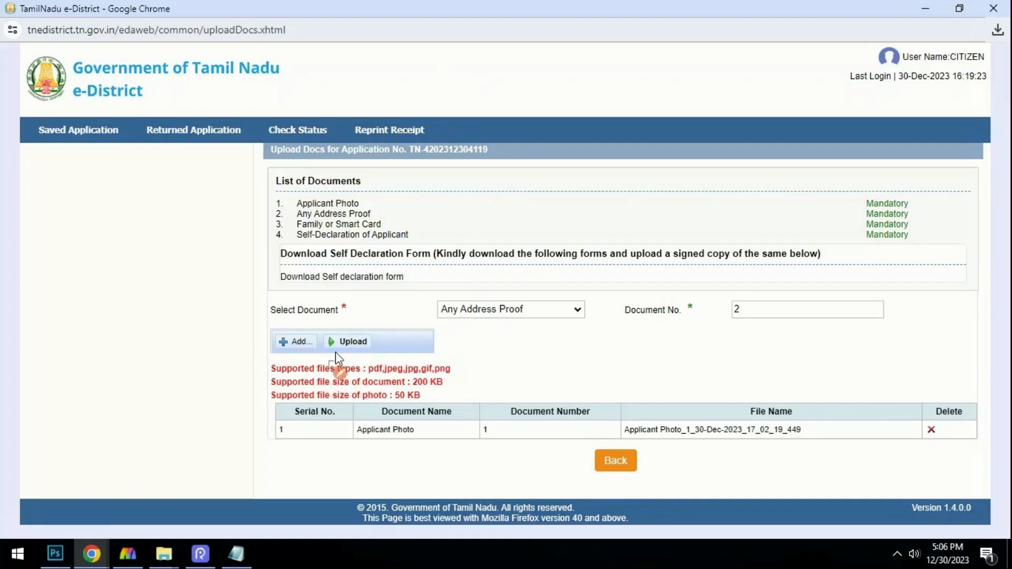
left_click_drag(323, 359, 378, 353)
left_click(510, 309)
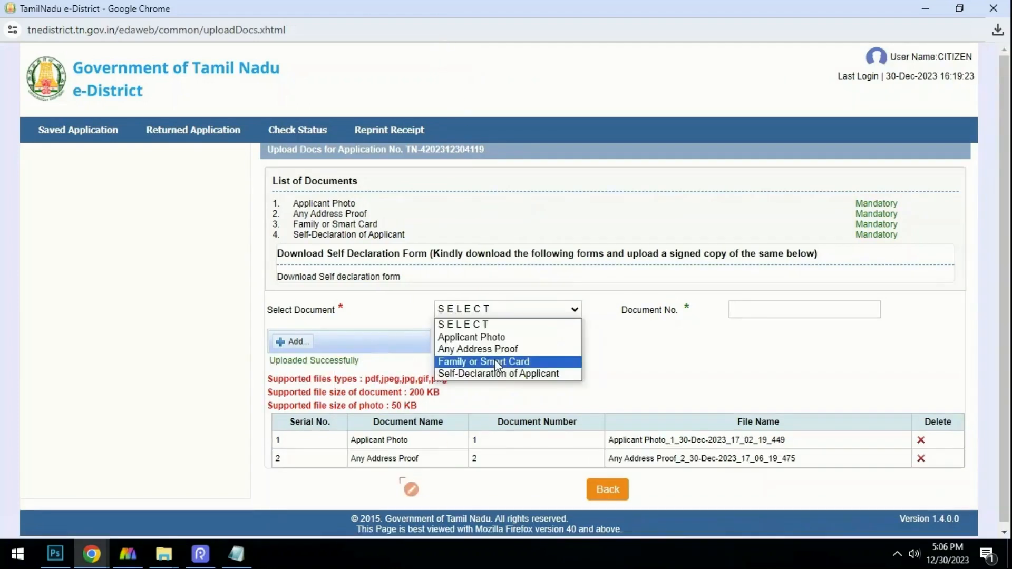
left_click_drag(349, 473, 537, 480)
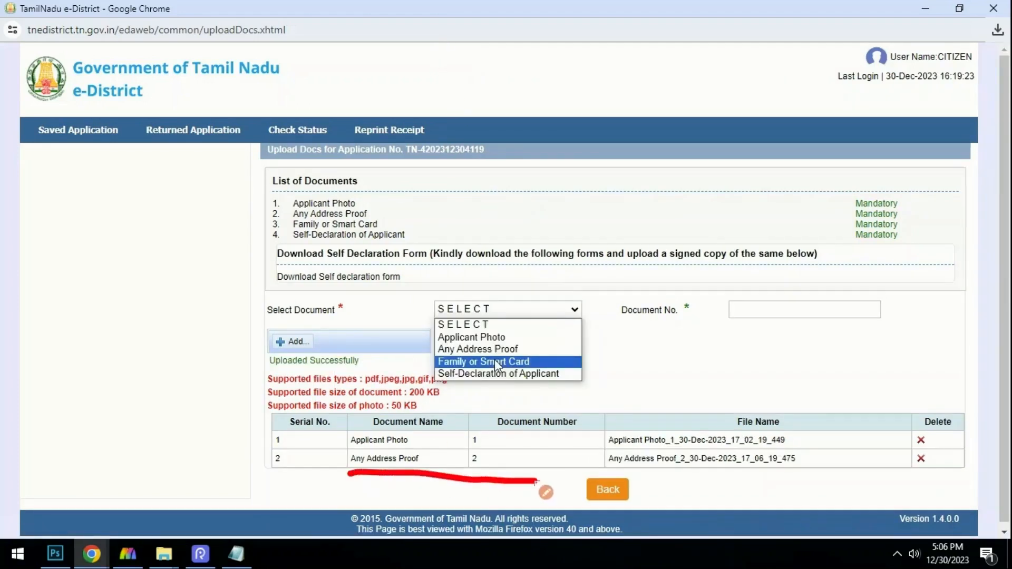
Upload the Family or Smart Card document with document number 3.
left_click_drag(438, 372, 537, 370)
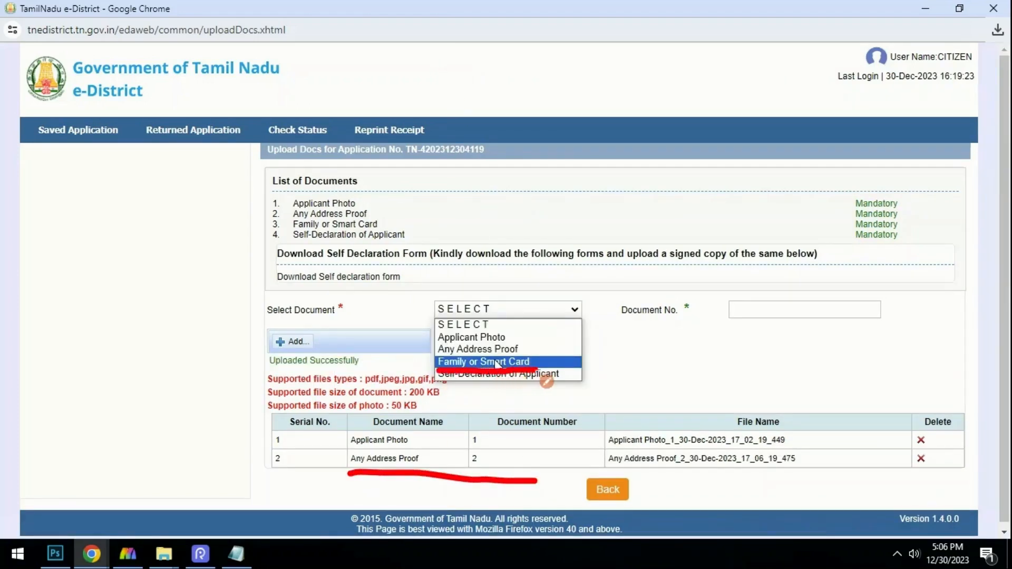
mouse_move(714, 285)
left_mouse_down()
mouse_move(711, 321)
mouse_move(761, 275)
mouse_move(696, 279)
left_mouse_up()
mouse_move(340, 322)
left_mouse_down()
mouse_move(293, 318)
mouse_move(261, 353)
mouse_move(342, 356)
mouse_move(325, 319)
left_mouse_up()
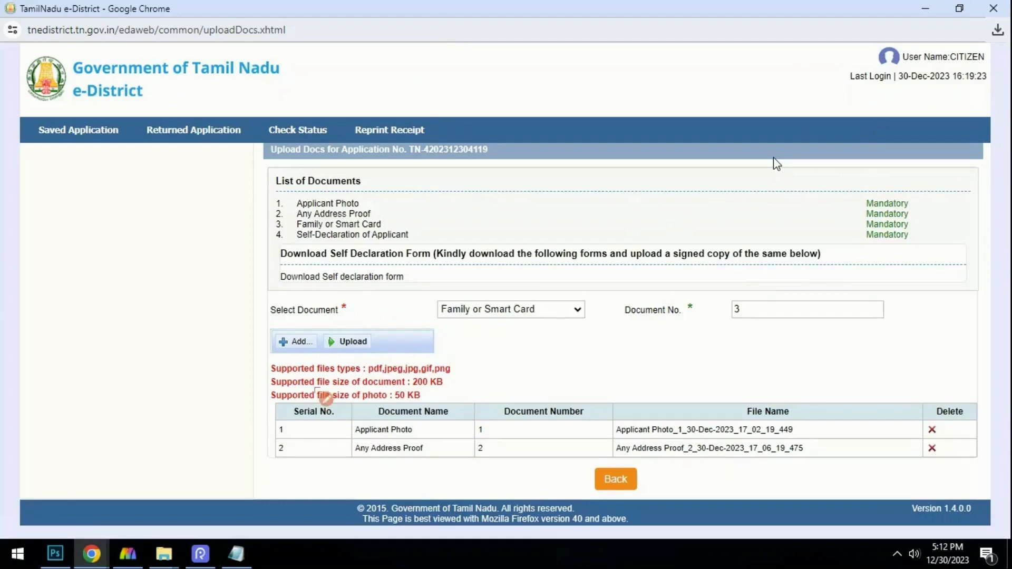
mouse_move(321, 350)
left_mouse_down()
mouse_move(372, 330)
mouse_move(324, 351)
left_mouse_up()
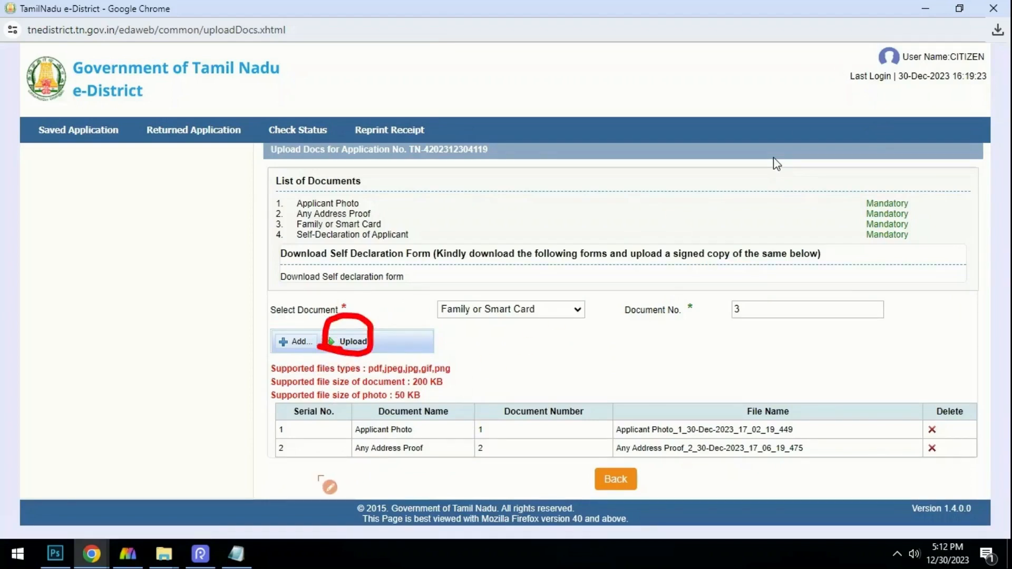
left_click_drag(305, 473, 453, 476)
left_click(364, 343)
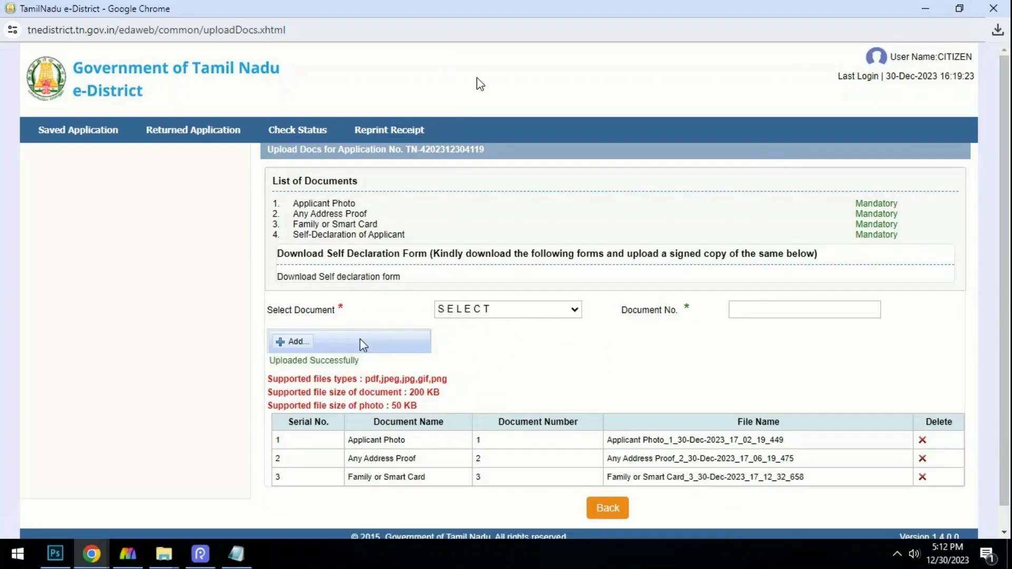
left_click_drag(261, 370, 347, 369)
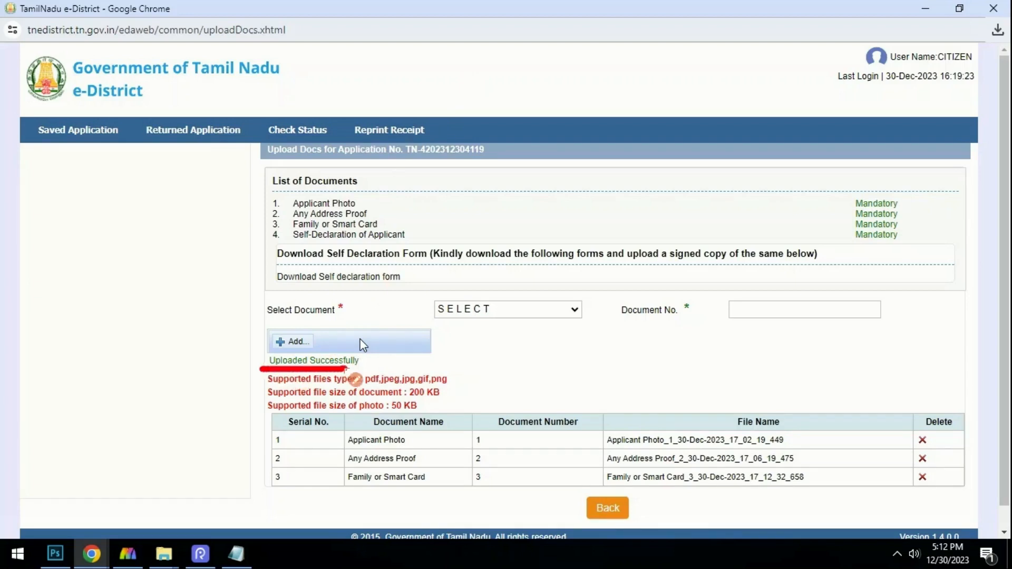
mouse_move(420, 440)
left_mouse_down()
mouse_move(461, 414)
mouse_move(500, 422)
left_mouse_up()
left_click_drag(443, 474, 477, 463)
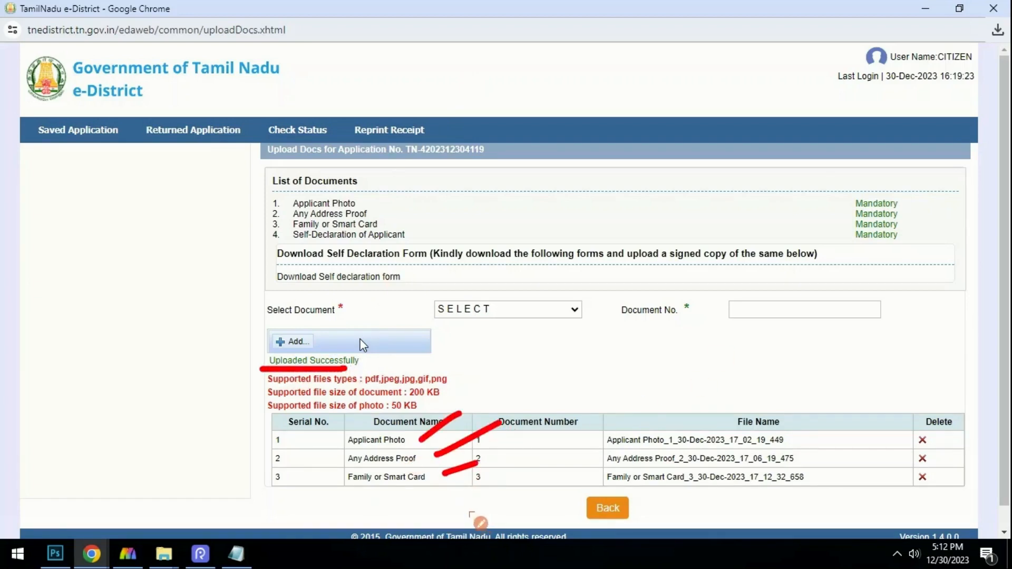
Switch to Acrobat with the self-declaration form and open the tool for adding a signature or initials.
left_click(448, 67)
left_click_drag(275, 288, 414, 292)
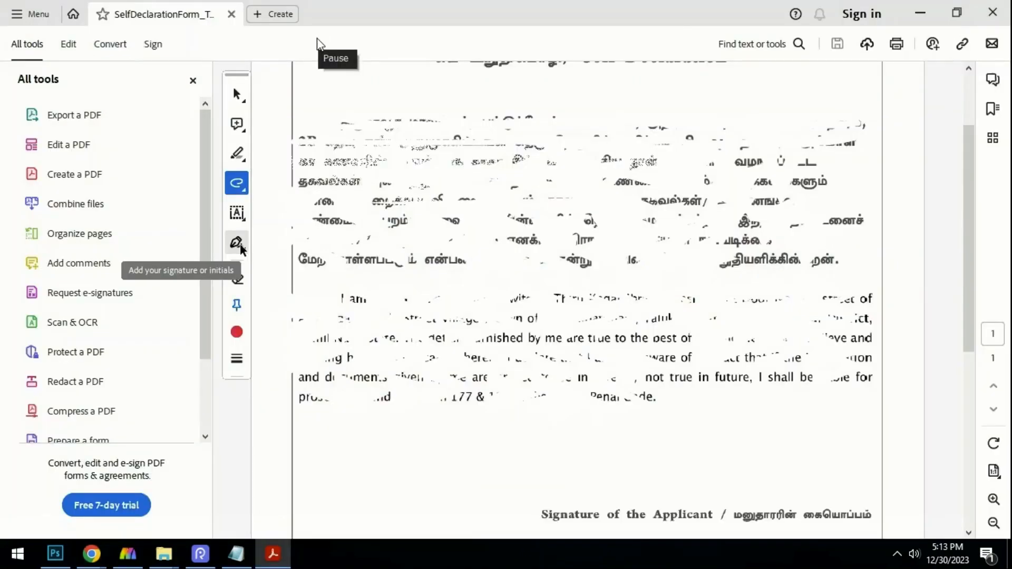
mouse_move(601, 377)
left_mouse_down()
mouse_move(891, 550)
mouse_move(935, 550)
left_mouse_up()
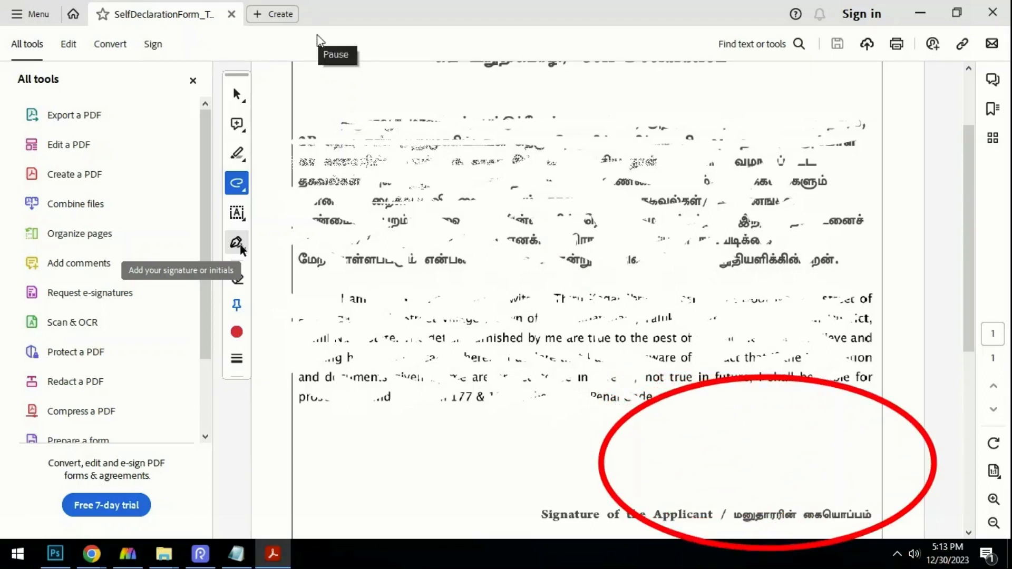
mouse_move(747, 445)
left_mouse_down()
mouse_move(752, 486)
mouse_move(709, 454)
mouse_move(747, 443)
left_mouse_up()
left_click_drag(831, 515, 835, 517)
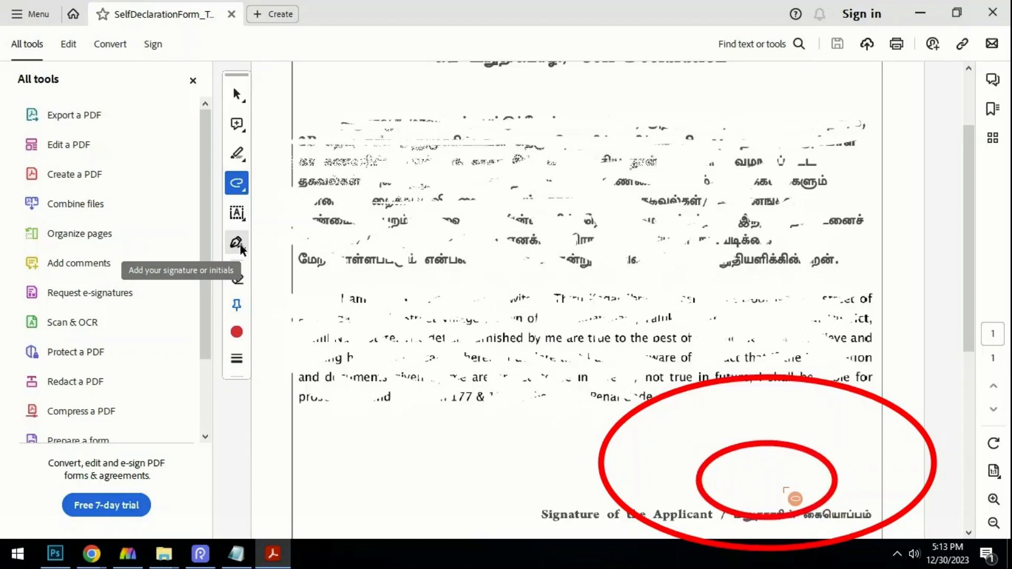
left_click(311, 36)
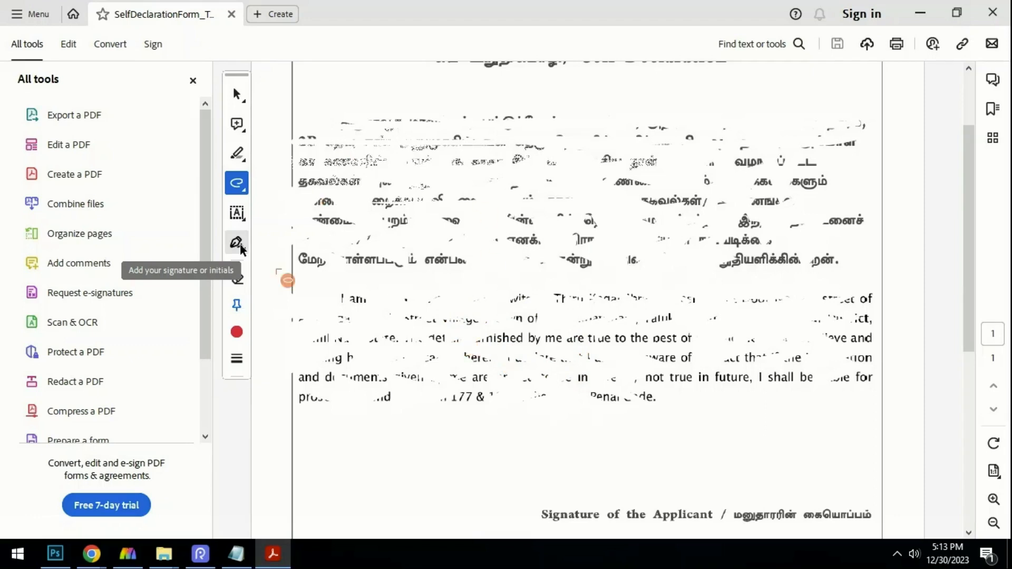
left_click_drag(274, 218, 276, 275)
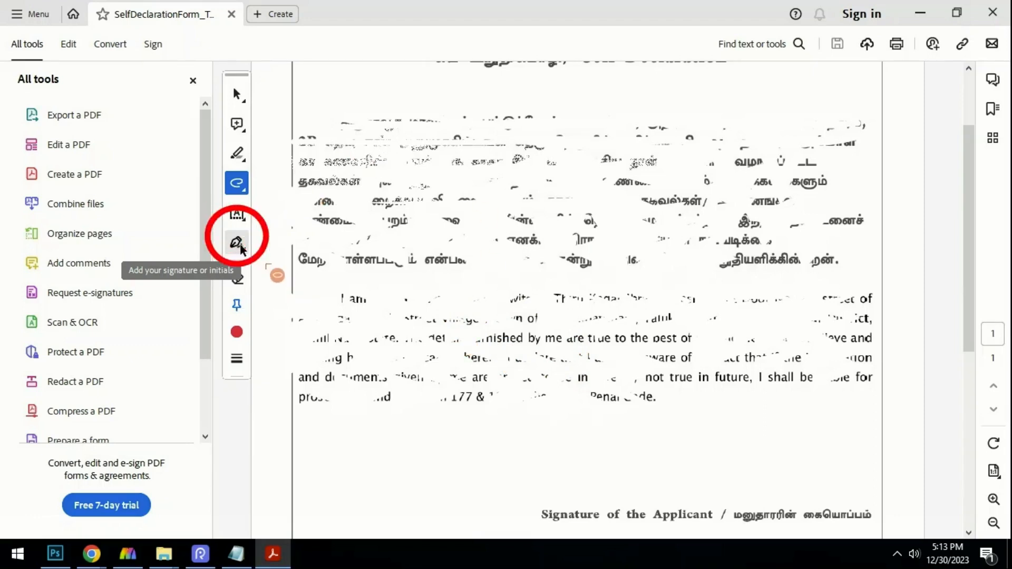
left_click(237, 242)
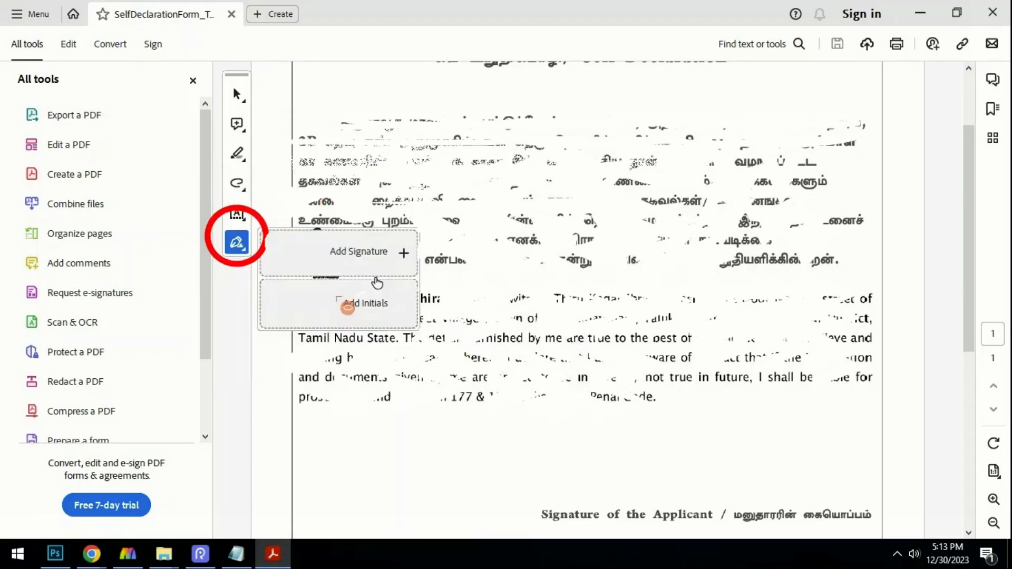
Add a signature to the self-declaration form by drawing it with the Draw option of Add Signature.
left_click_drag(303, 245, 432, 291)
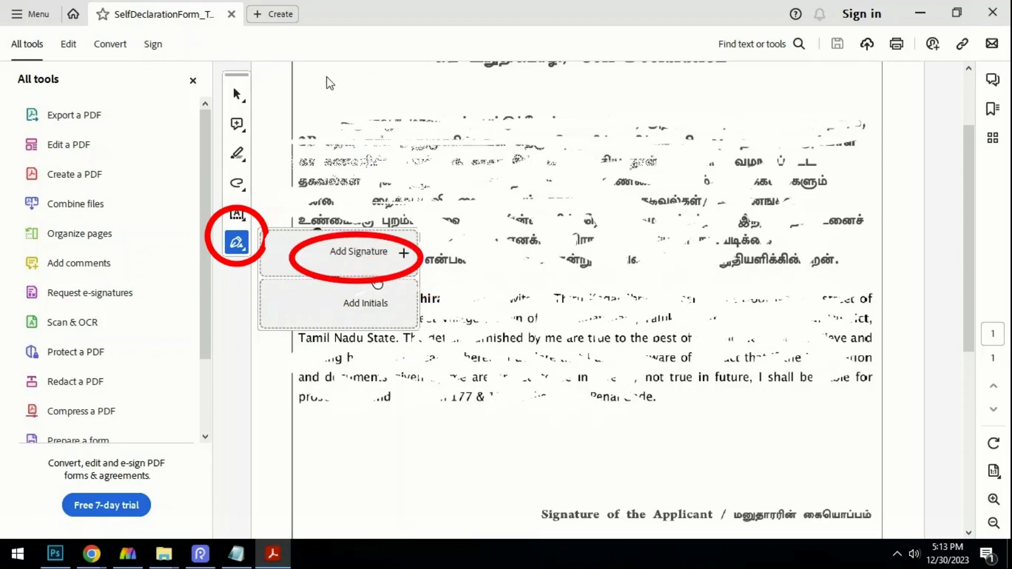
left_click(370, 261)
mouse_move(485, 137)
left_mouse_down()
mouse_move(429, 165)
mouse_move(476, 142)
left_mouse_up()
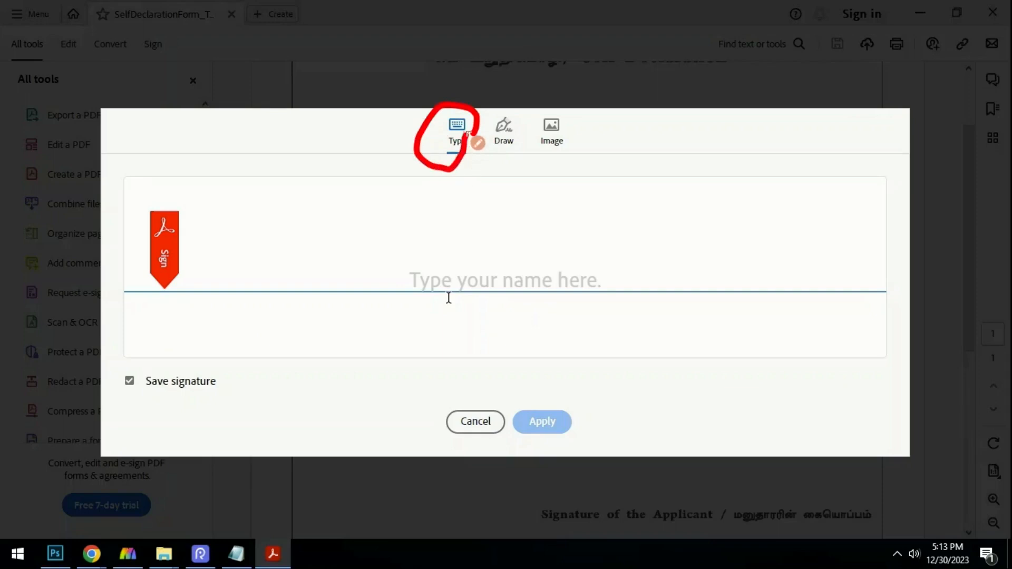
left_click_drag(448, 239, 407, 310)
mouse_move(504, 340)
left_mouse_down()
mouse_move(521, 244)
mouse_move(407, 231)
left_mouse_up()
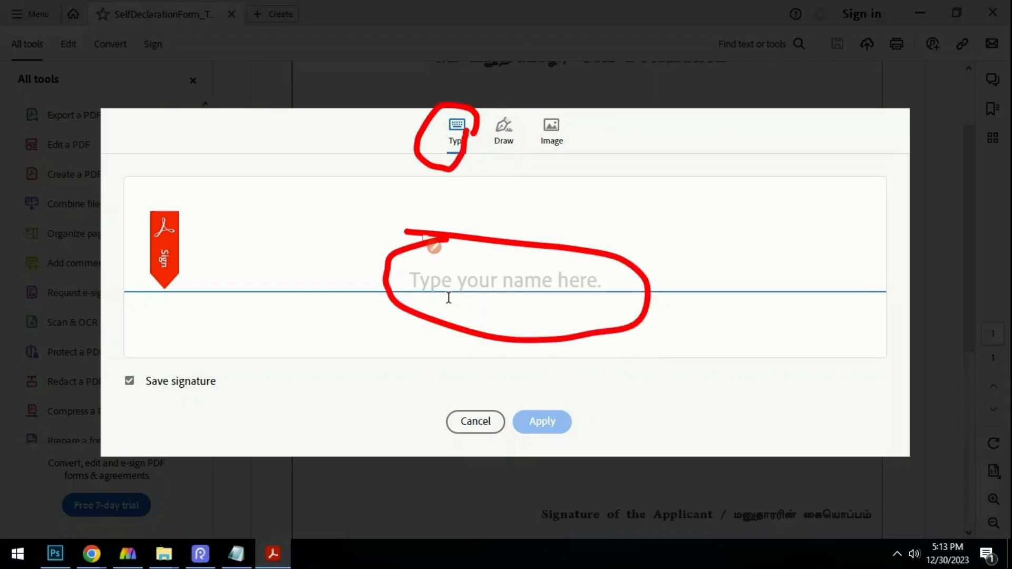
key("Escape")
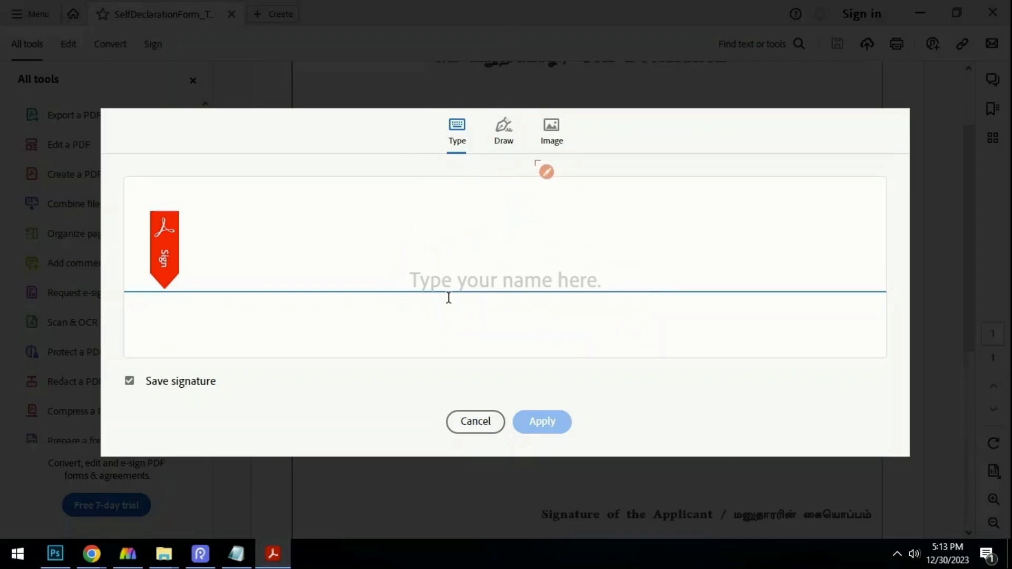
mouse_move(533, 161)
left_mouse_down()
mouse_move(588, 160)
mouse_move(559, 95)
mouse_move(523, 143)
mouse_move(536, 161)
left_mouse_up()
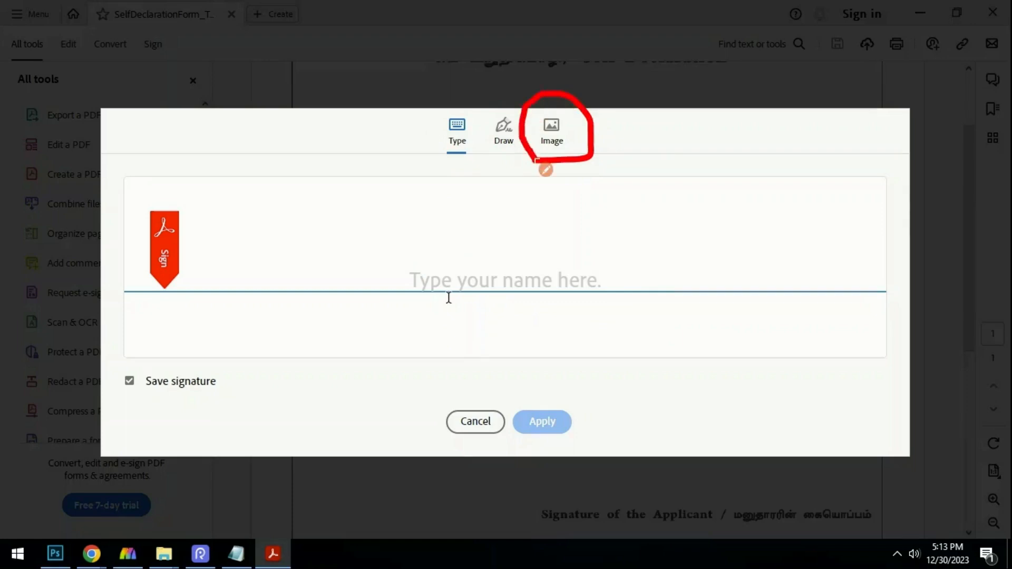
mouse_move(560, 399)
left_mouse_down()
mouse_move(555, 452)
mouse_move(557, 405)
left_mouse_up()
key("Escape")
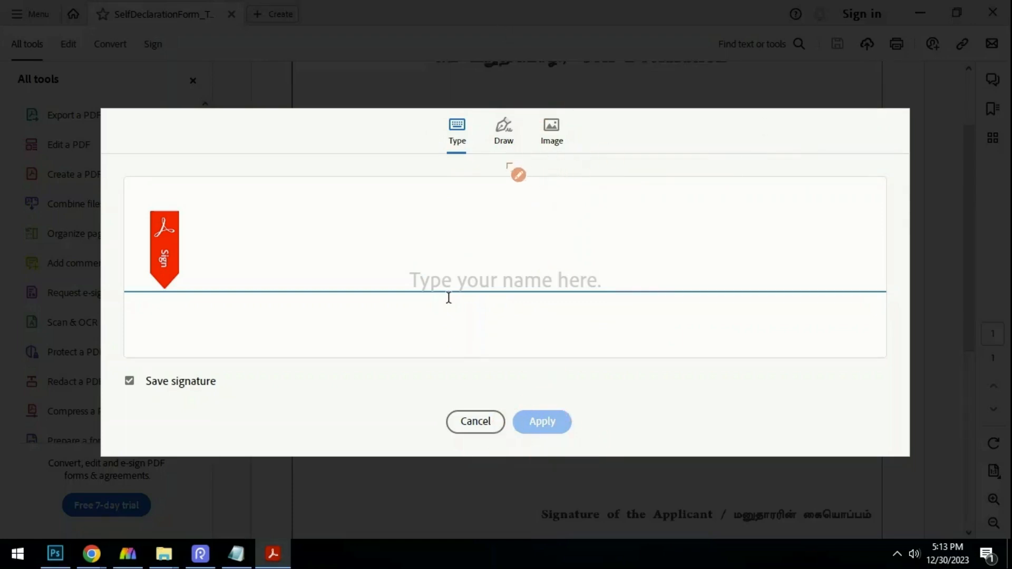
mouse_move(508, 164)
left_mouse_down()
mouse_move(523, 104)
mouse_move(480, 132)
mouse_move(489, 160)
left_mouse_up()
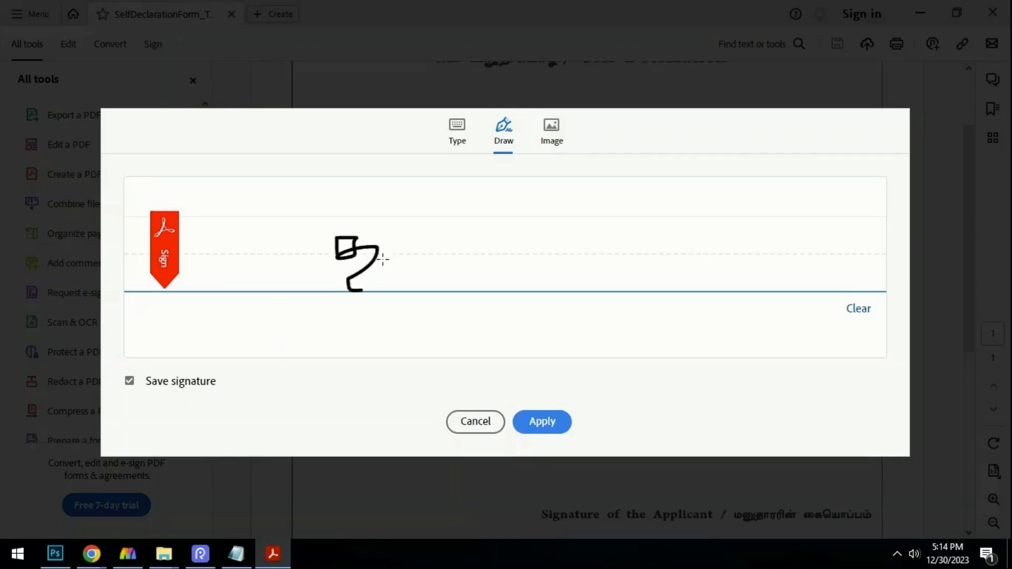
mouse_move(539, 361)
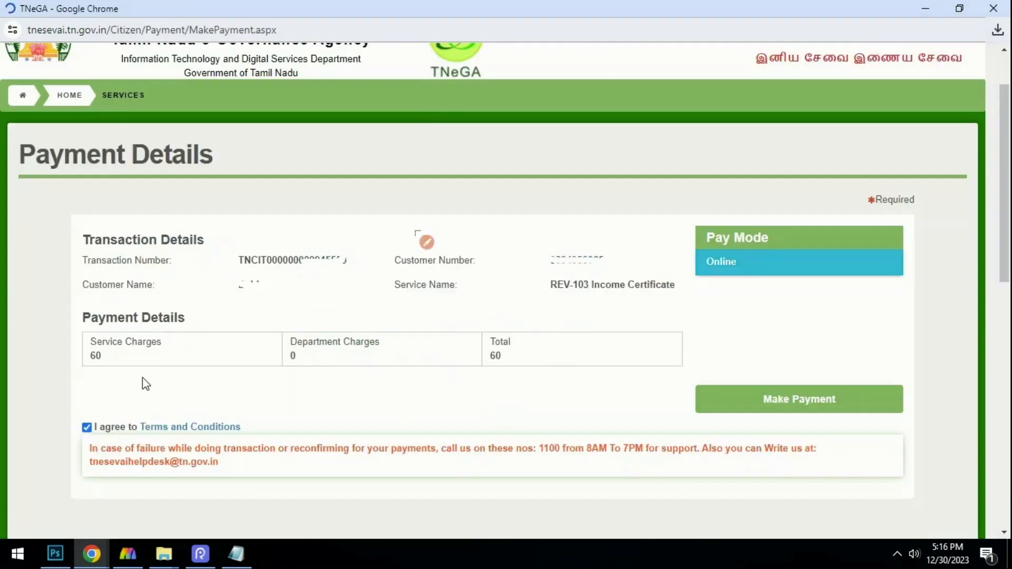
Agree to the terms and pay the ₹60 fee by QR, selecting BHIM UPI to generate the payment code.
mouse_move(133, 398)
left_mouse_down()
mouse_move(41, 398)
mouse_move(59, 473)
mouse_move(189, 407)
mouse_move(119, 402)
left_mouse_up()
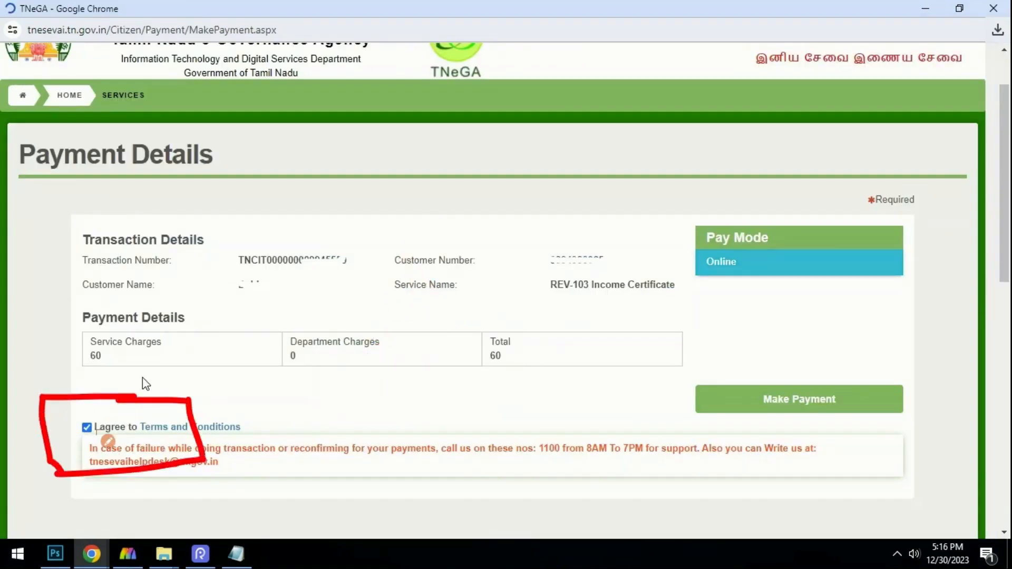
mouse_move(818, 362)
left_mouse_down()
mouse_move(757, 467)
mouse_move(964, 442)
mouse_move(829, 371)
mouse_move(808, 375)
left_mouse_up()
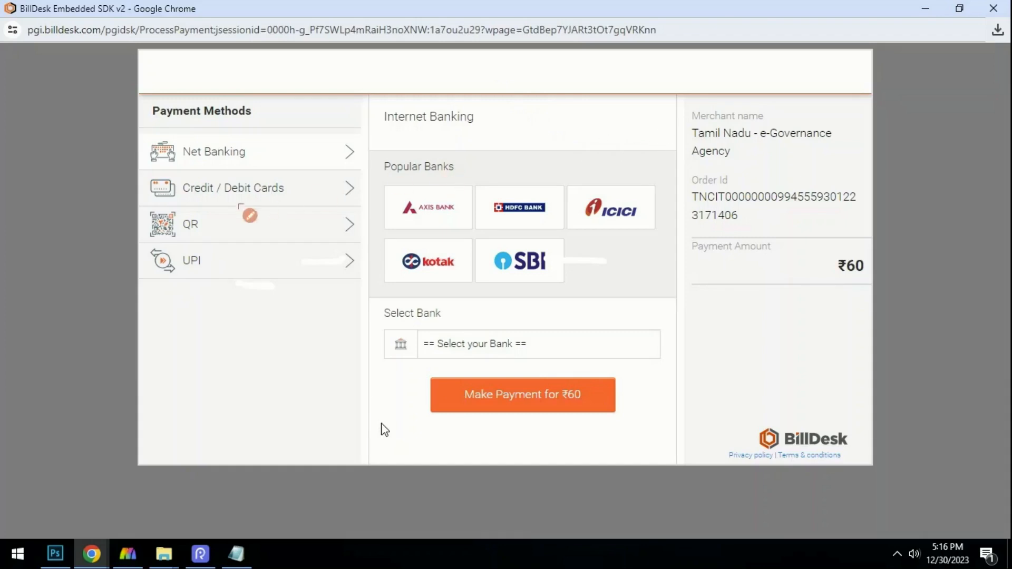
left_click_drag(157, 241, 256, 244)
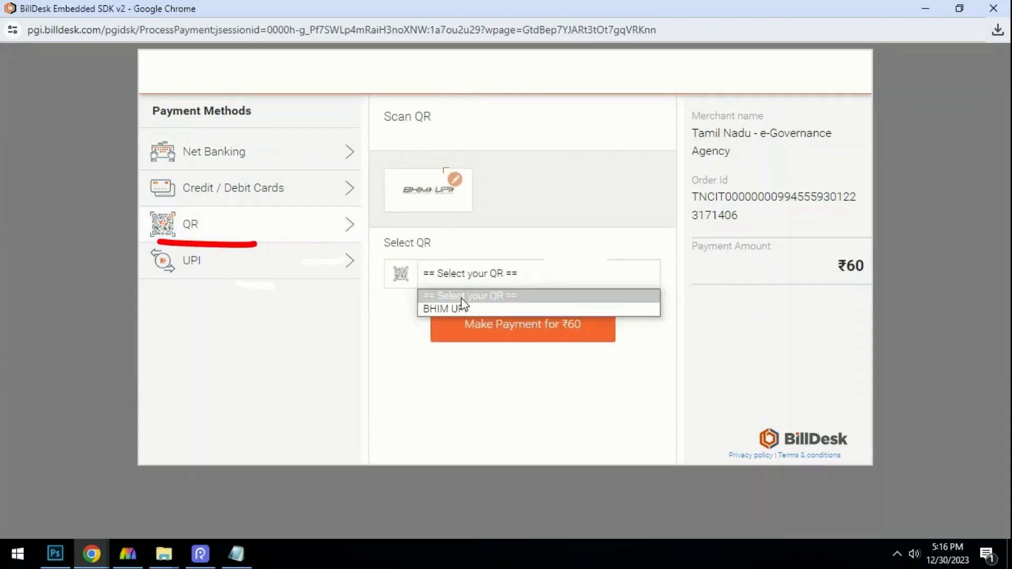
mouse_move(367, 223)
left_mouse_down()
mouse_move(472, 219)
mouse_move(481, 157)
mouse_move(387, 165)
mouse_move(379, 221)
left_mouse_up()
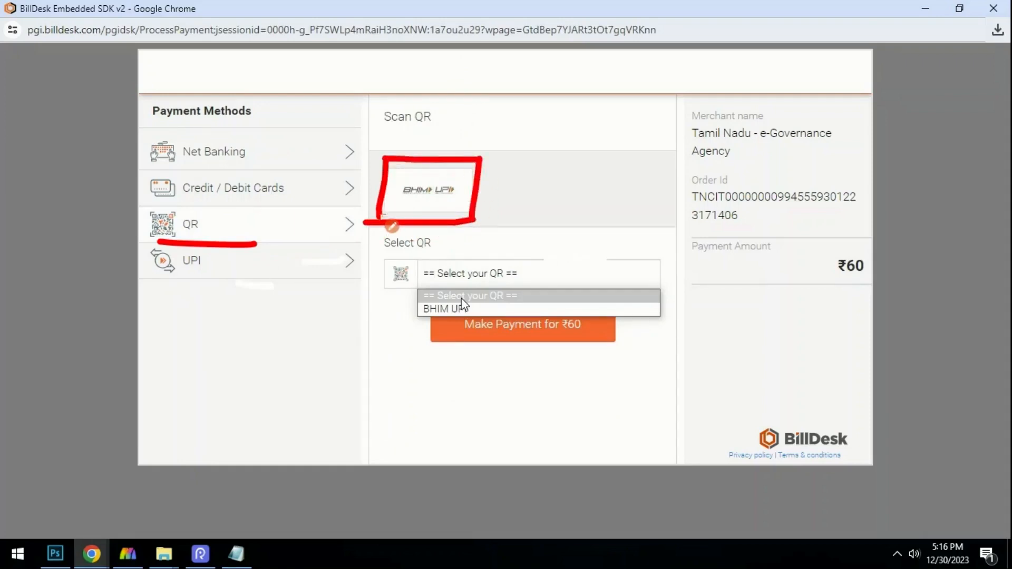
mouse_move(501, 253)
left_mouse_down()
mouse_move(392, 257)
mouse_move(396, 323)
left_mouse_up()
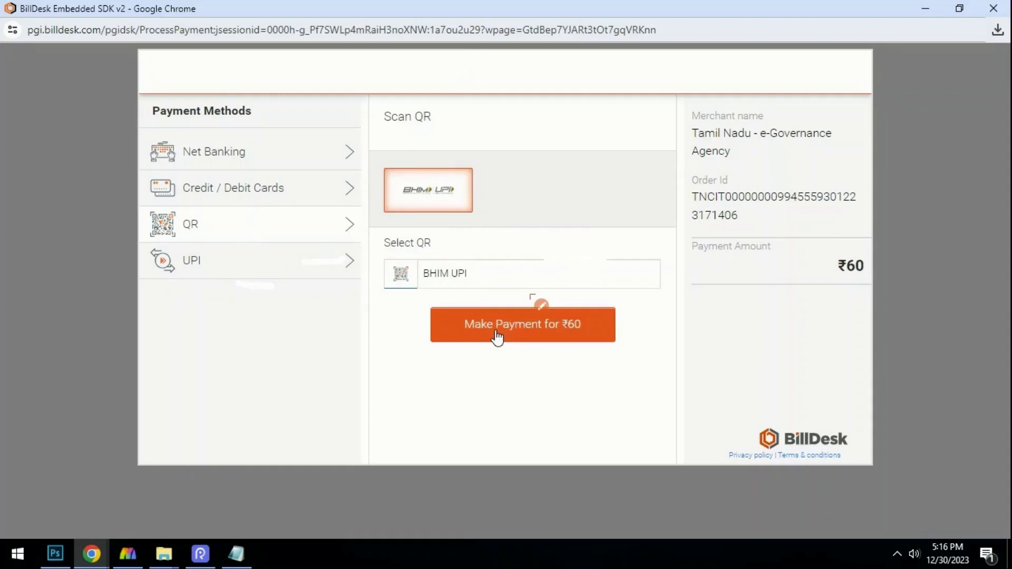
mouse_move(533, 296)
left_mouse_down()
mouse_move(377, 303)
mouse_move(666, 381)
mouse_move(584, 292)
mouse_move(503, 290)
left_mouse_up()
left_click(497, 333)
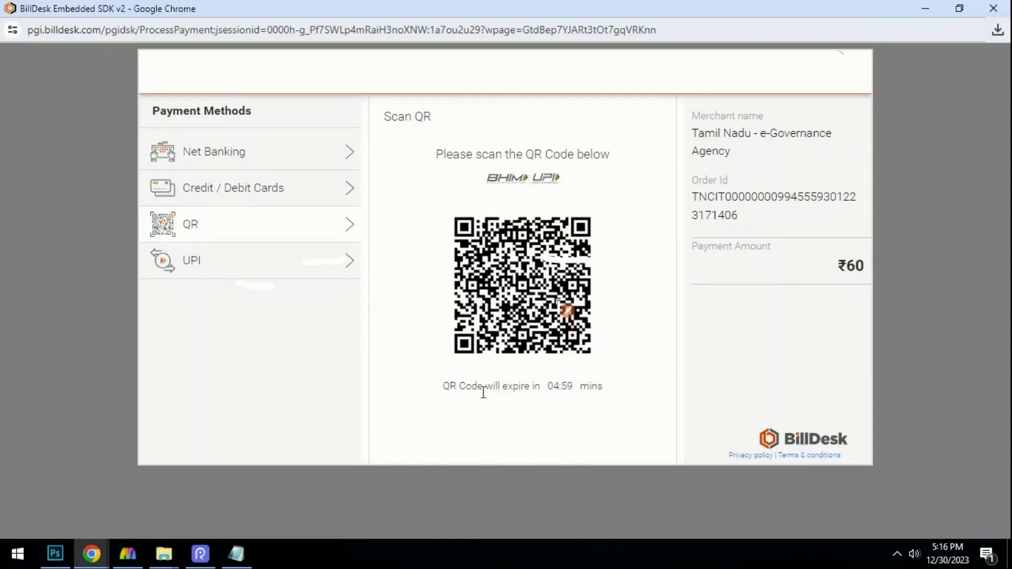
mouse_move(593, 370)
left_mouse_down()
mouse_move(436, 375)
mouse_move(552, 410)
mouse_move(683, 401)
left_mouse_up()
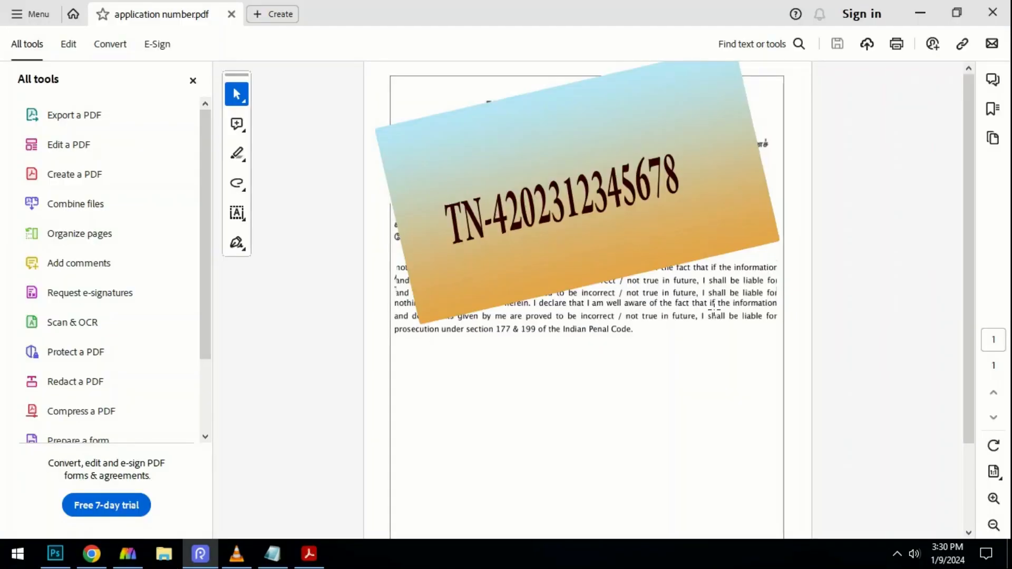
Examine the application number shown on the application acknowledgement PDF.
left_click_drag(447, 248, 744, 141)
left_click(500, 277)
left_click(500, 278)
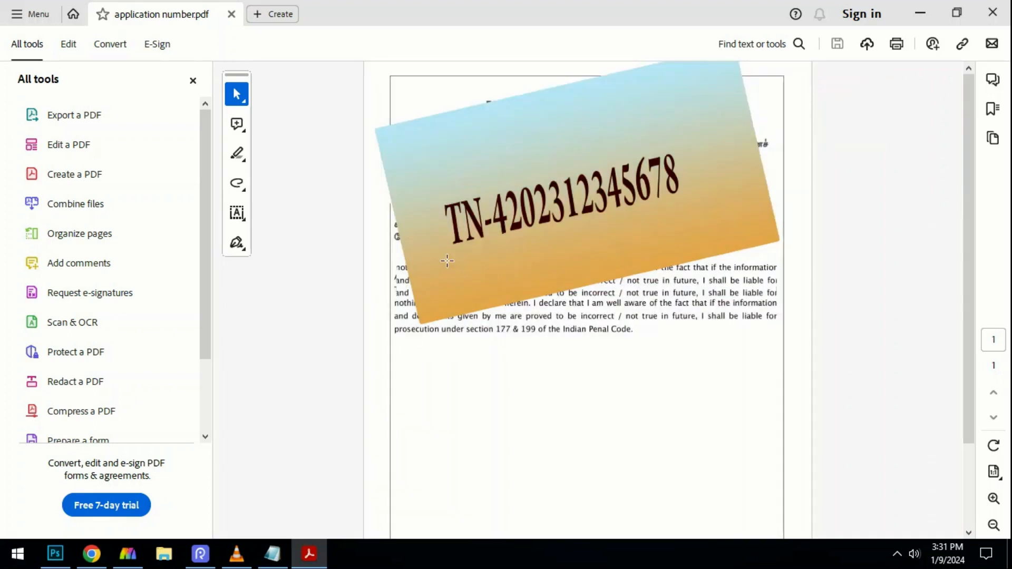
left_click_drag(447, 177, 703, 242)
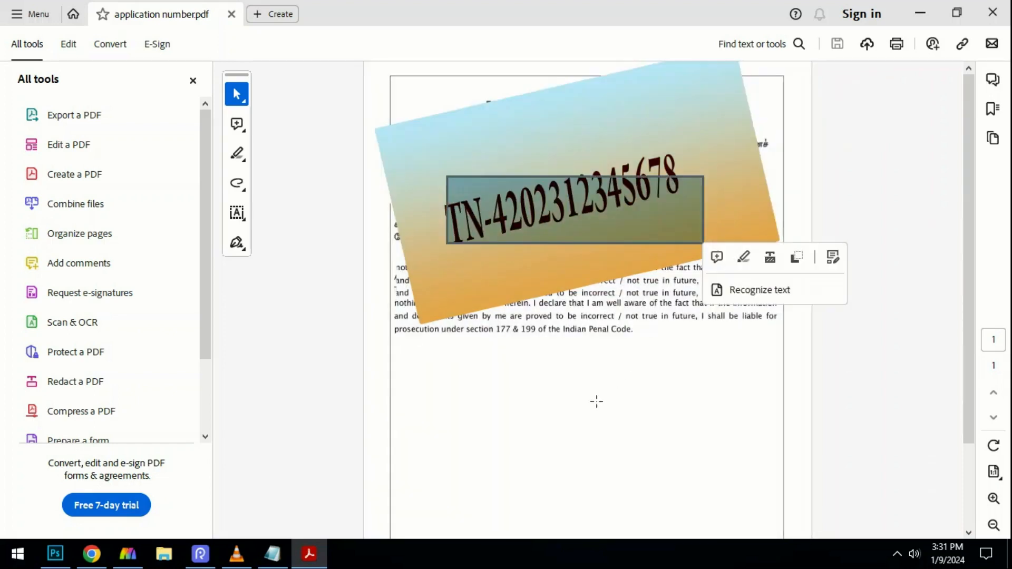
left_click(491, 252)
left_click(463, 235)
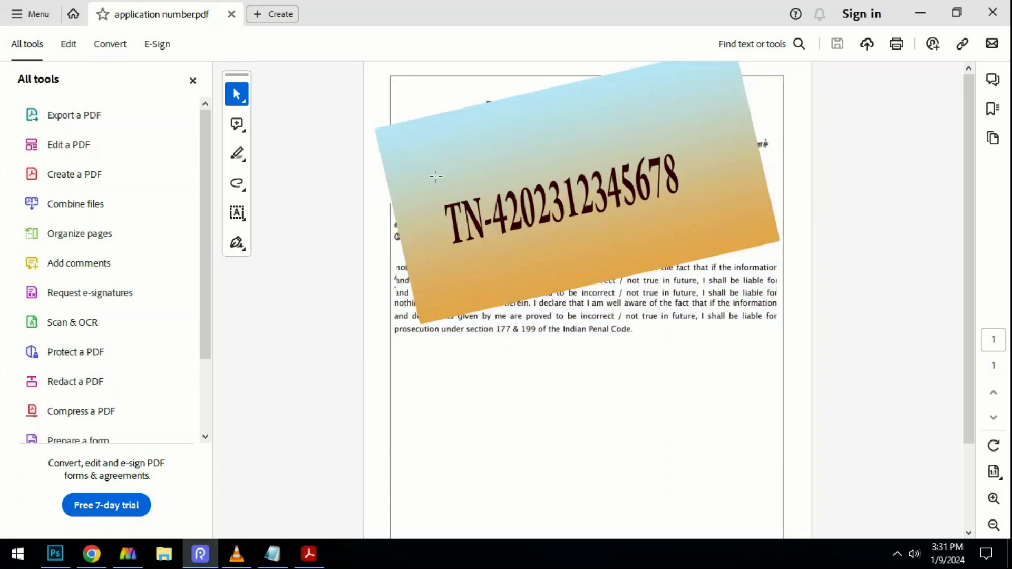
left_click_drag(436, 177, 763, 278)
left_click(548, 245)
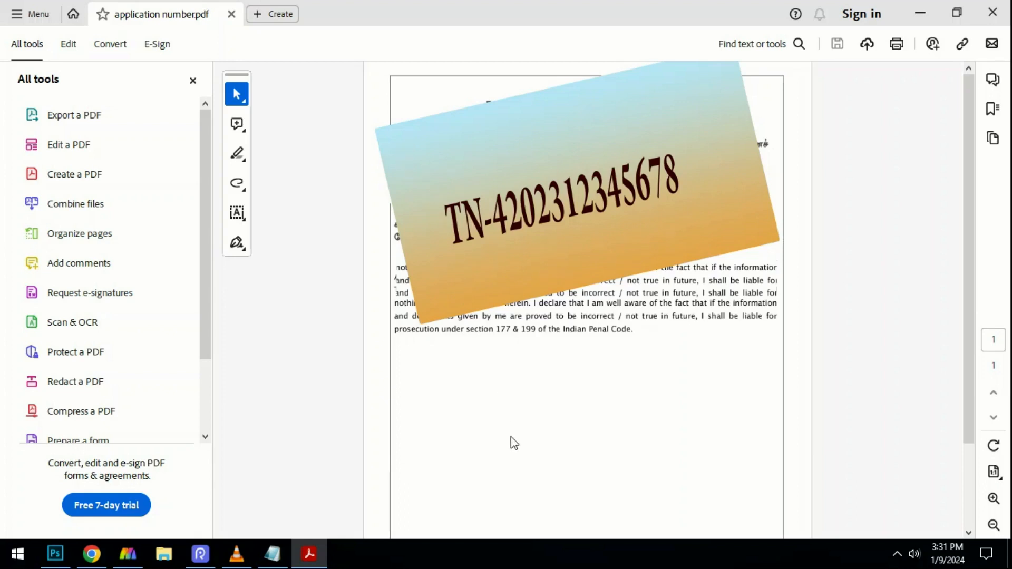
key("ctrl+alt+z")
left_click_drag(434, 157, 730, 281)
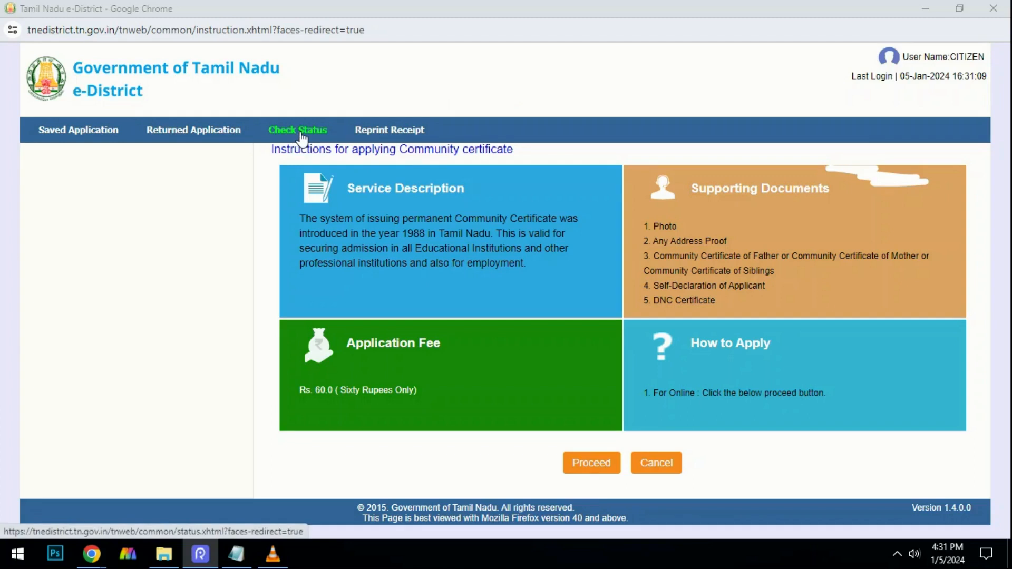
Open Check Status and search for applications from 27-Dec-2023 to 04-Jan-2024.
left_click(301, 138)
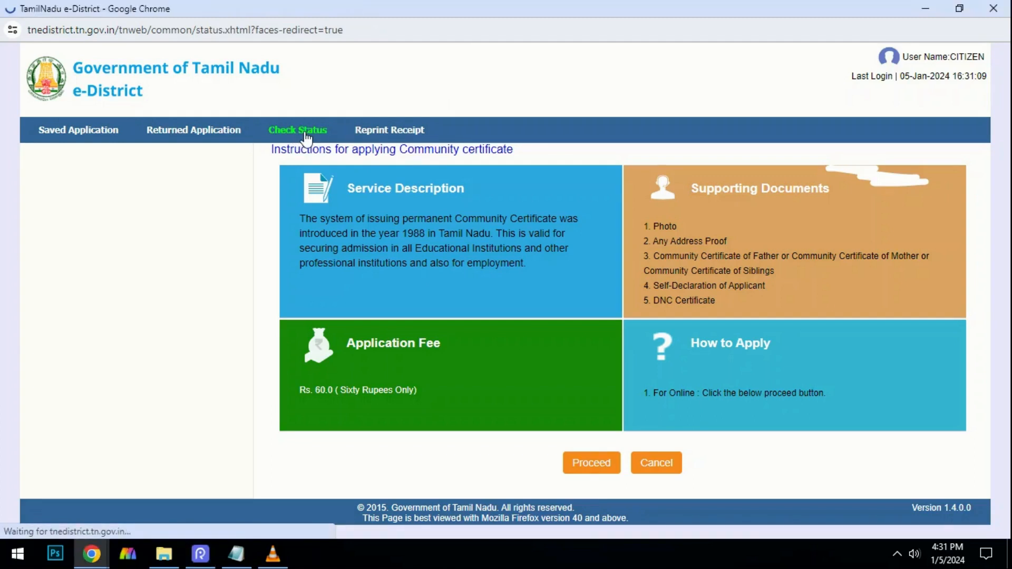
left_click(490, 217)
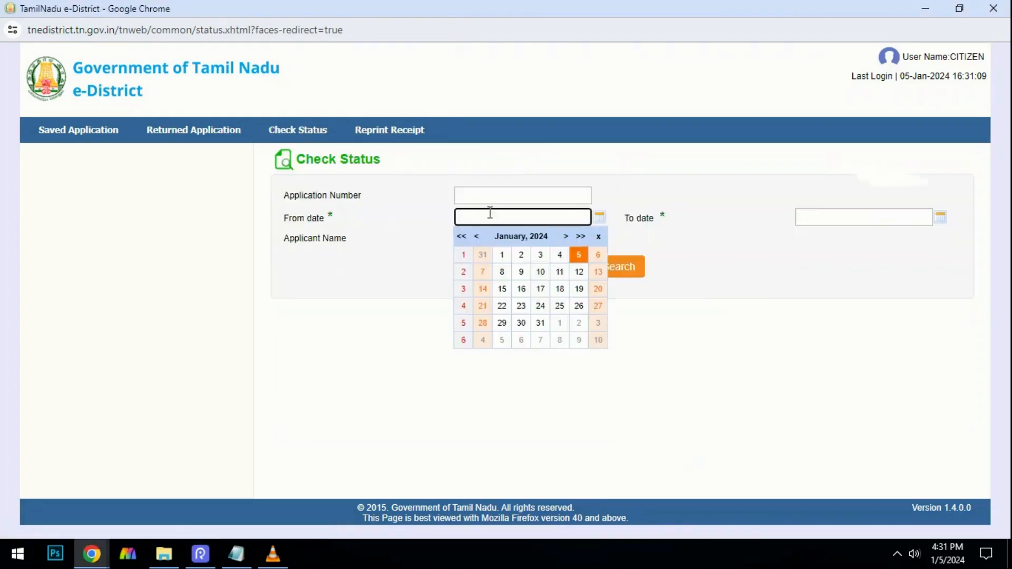
left_click(482, 239)
left_click(541, 323)
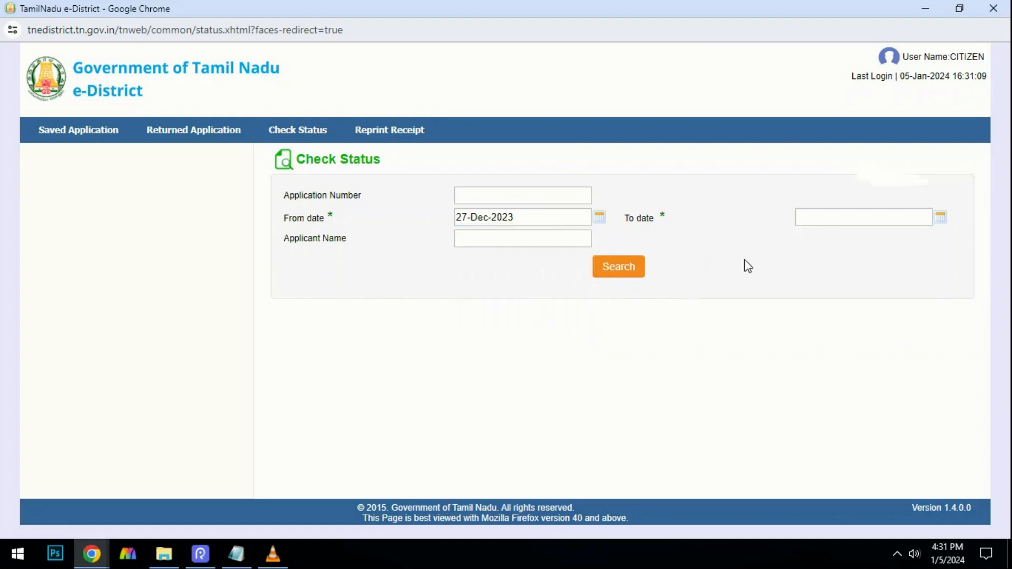
left_click(843, 217)
left_click(898, 257)
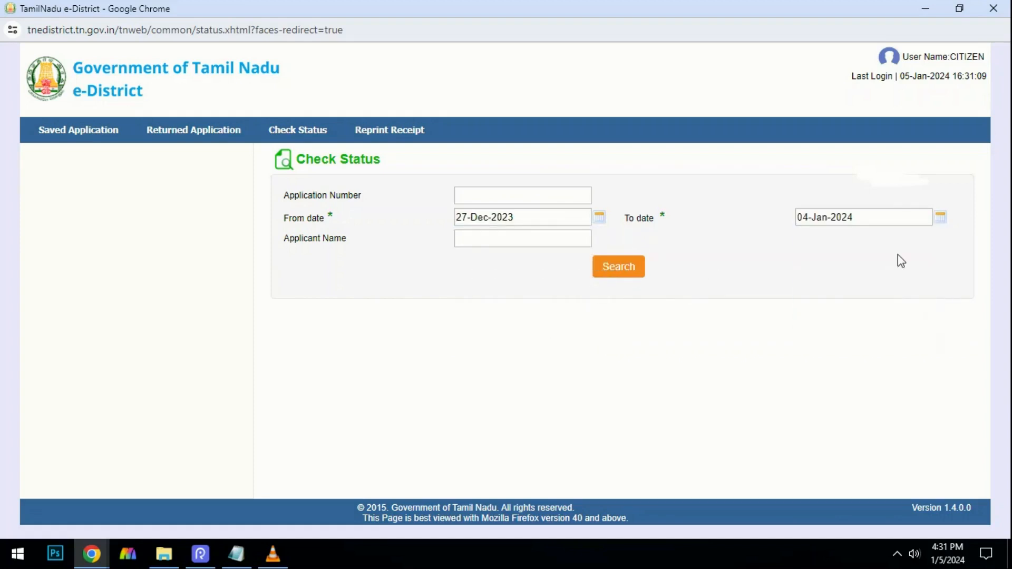
left_click(467, 29)
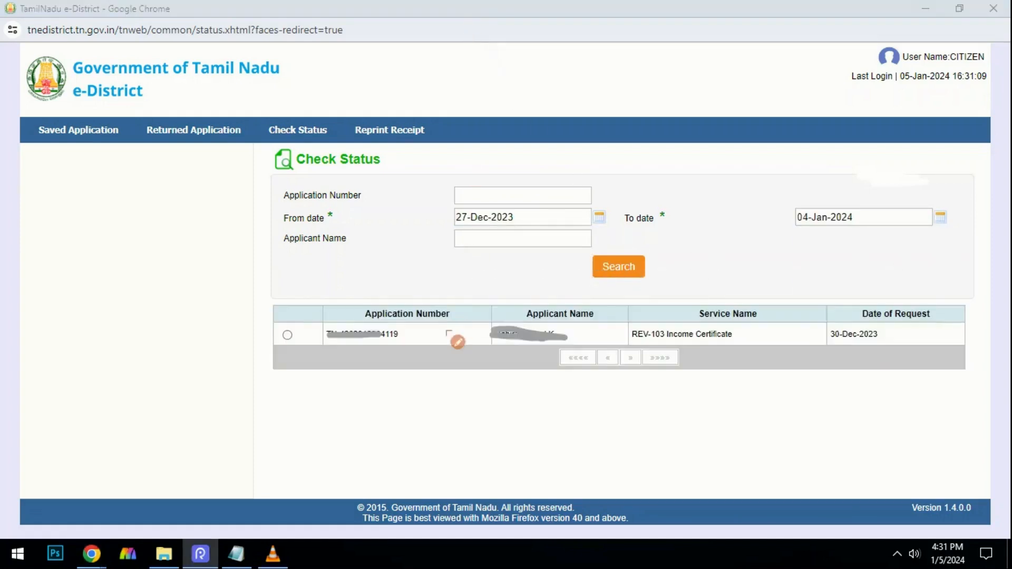
left_click_drag(327, 348, 409, 349)
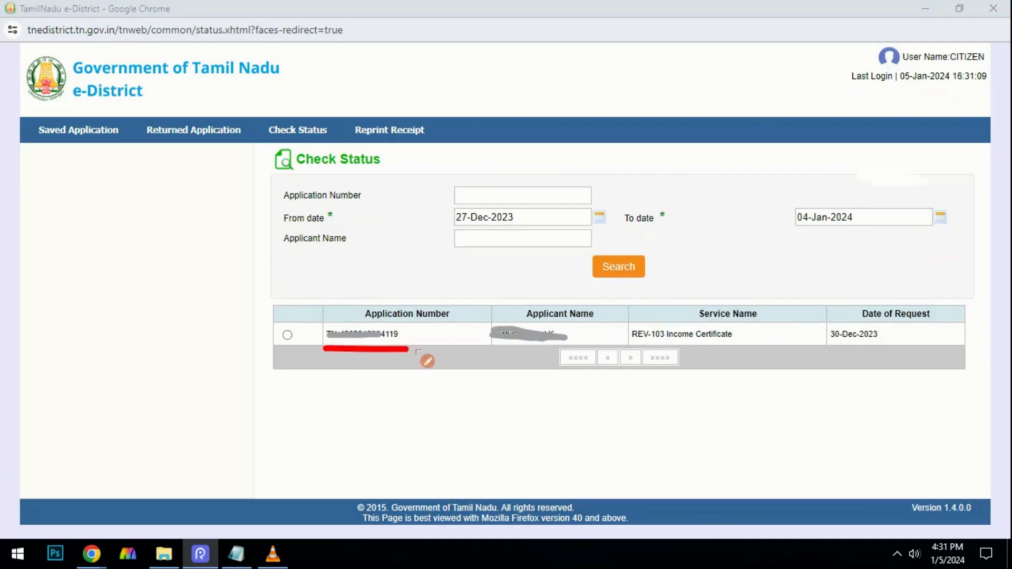
left_click_drag(294, 351, 267, 300)
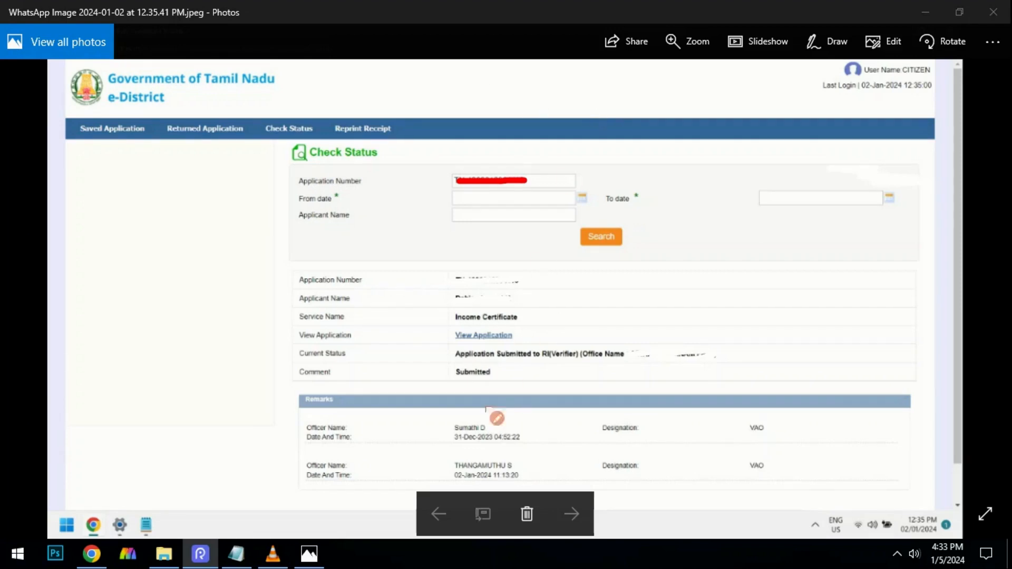
Review the application's current status, comment, officer remarks and uploaded documents.
left_click_drag(440, 383, 528, 382)
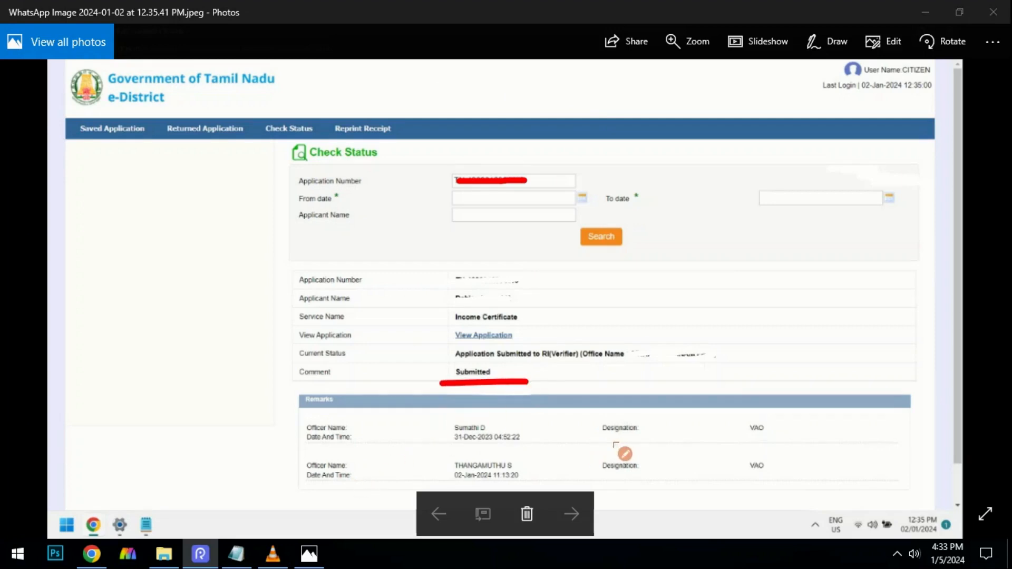
left_click_drag(609, 443, 686, 438)
left_click_drag(600, 492, 681, 489)
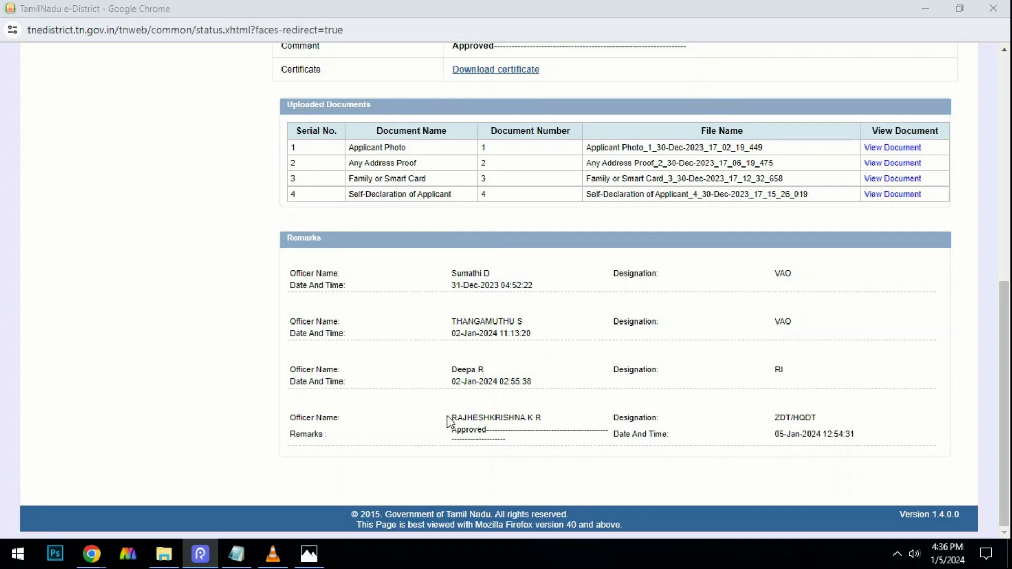
left_click_drag(449, 418, 687, 439)
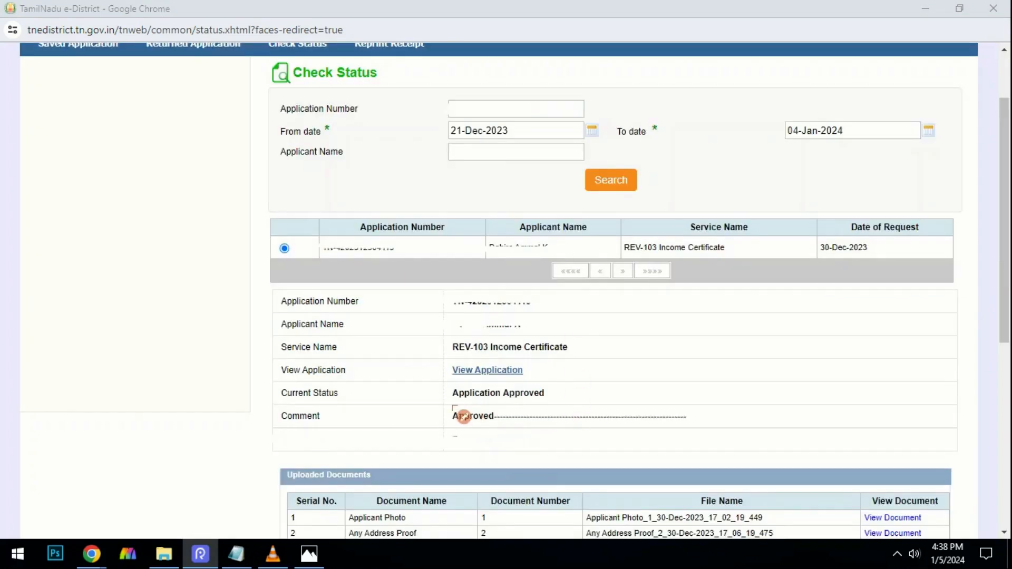
left_click_drag(441, 405, 558, 403)
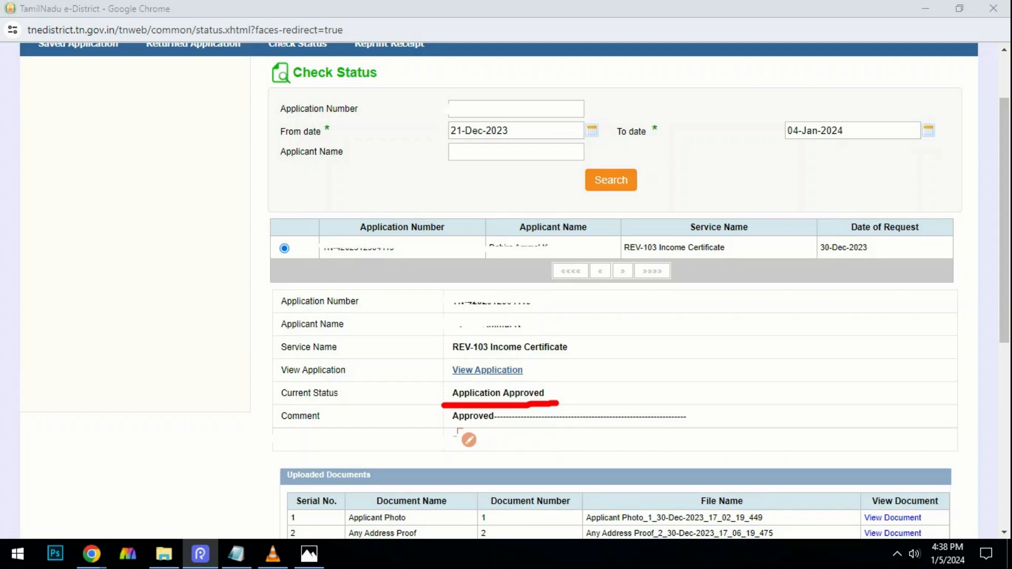
left_click_drag(454, 429, 517, 430)
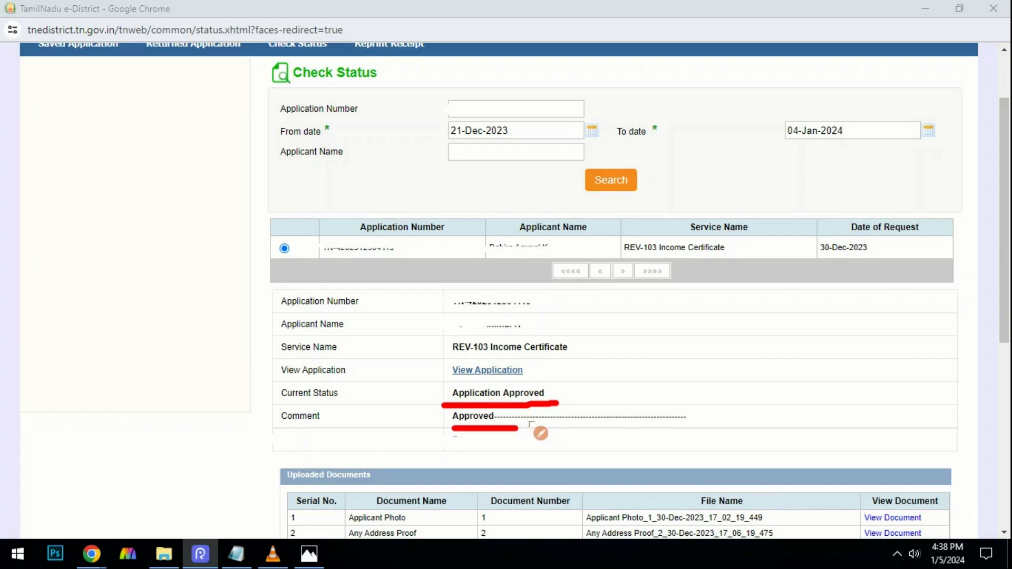
Download the approved income certificate and open it in the PDF viewer.
left_click(414, 50)
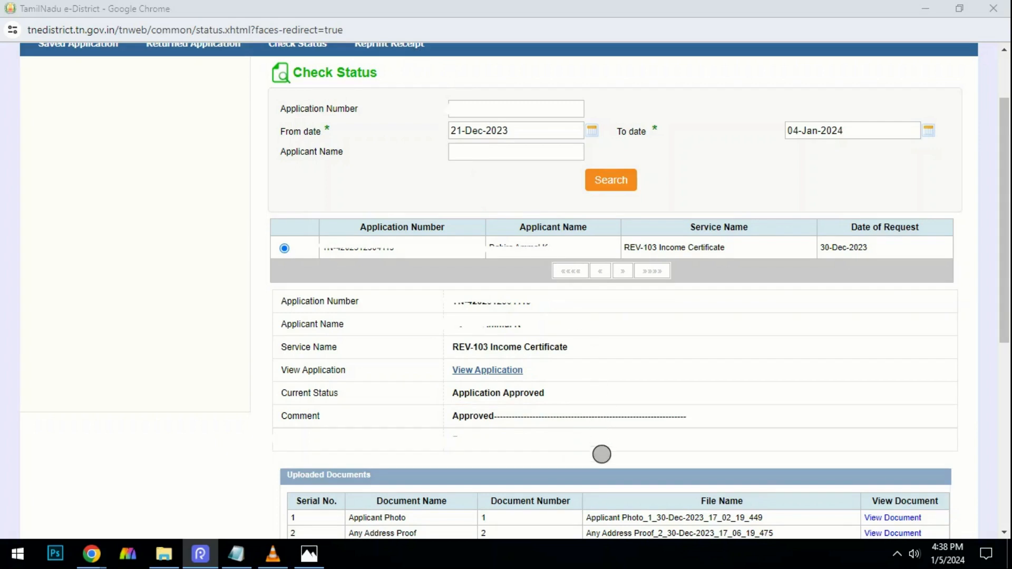
mouse_move(271, 432)
left_mouse_down()
mouse_move(303, 458)
mouse_move(654, 470)
left_mouse_up()
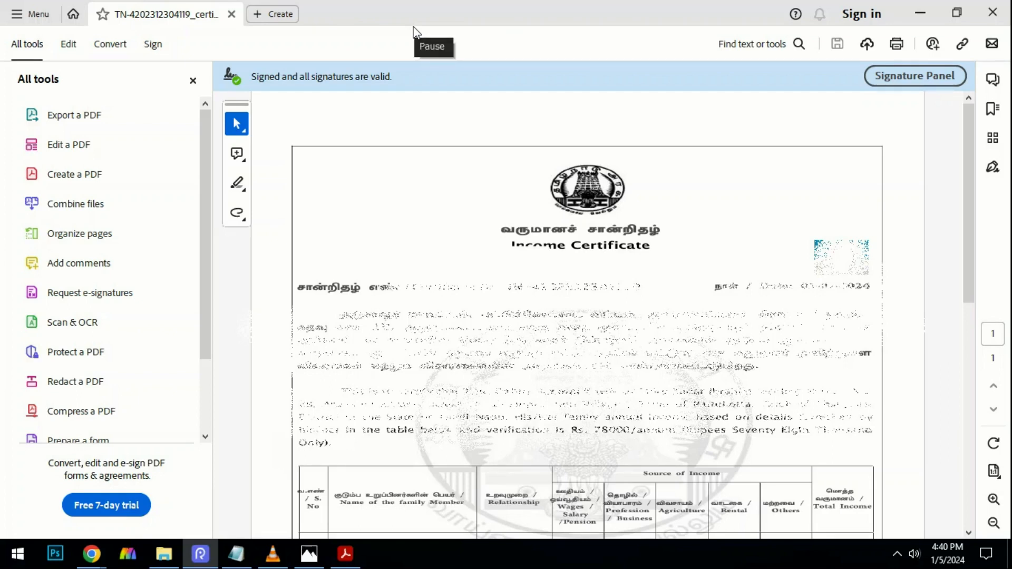
left_click(663, 411)
Search the web for "photo resize" and open the ReduceImages resizer site.
left_click(595, 288)
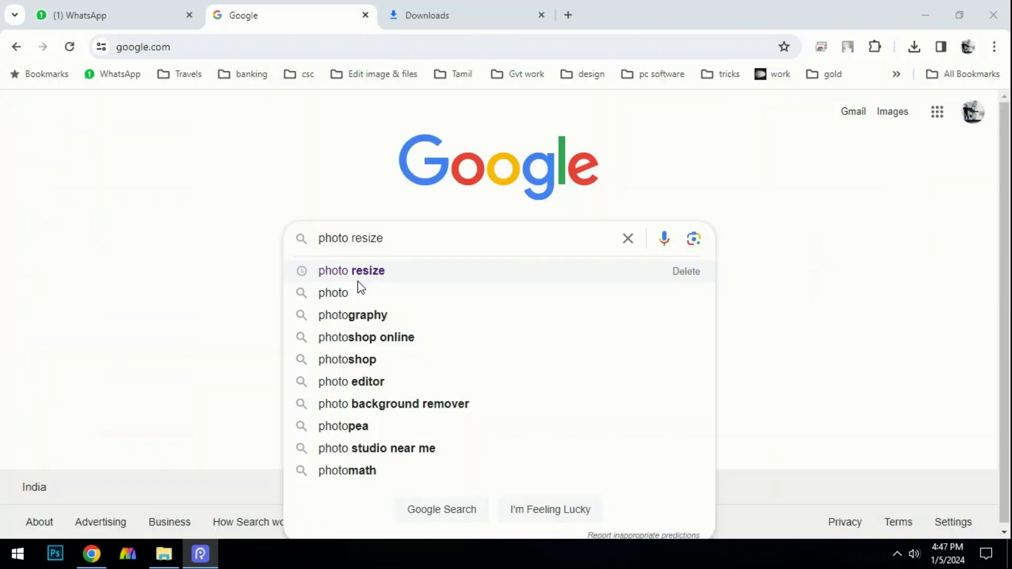
left_click(368, 270)
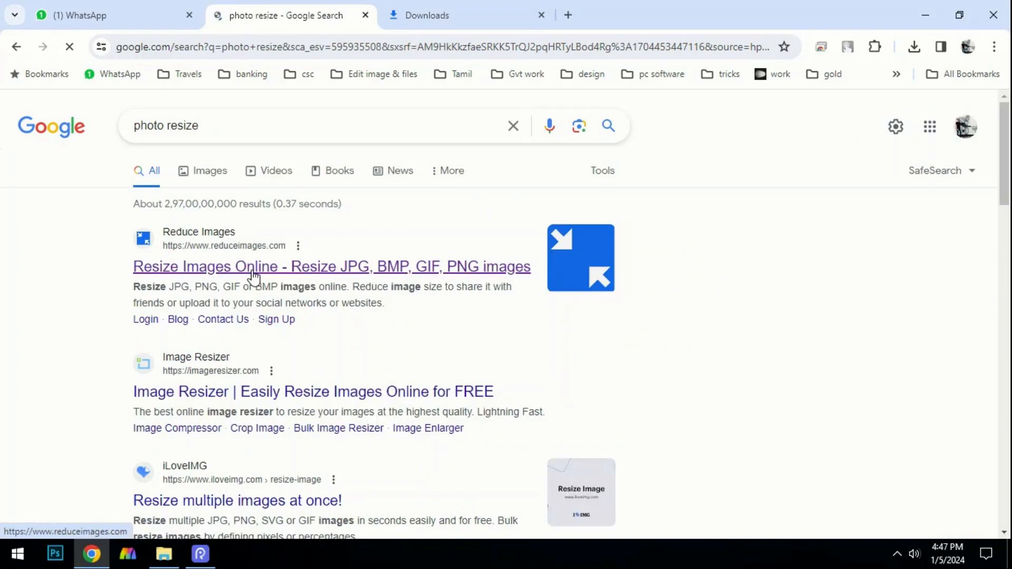
left_click(253, 276)
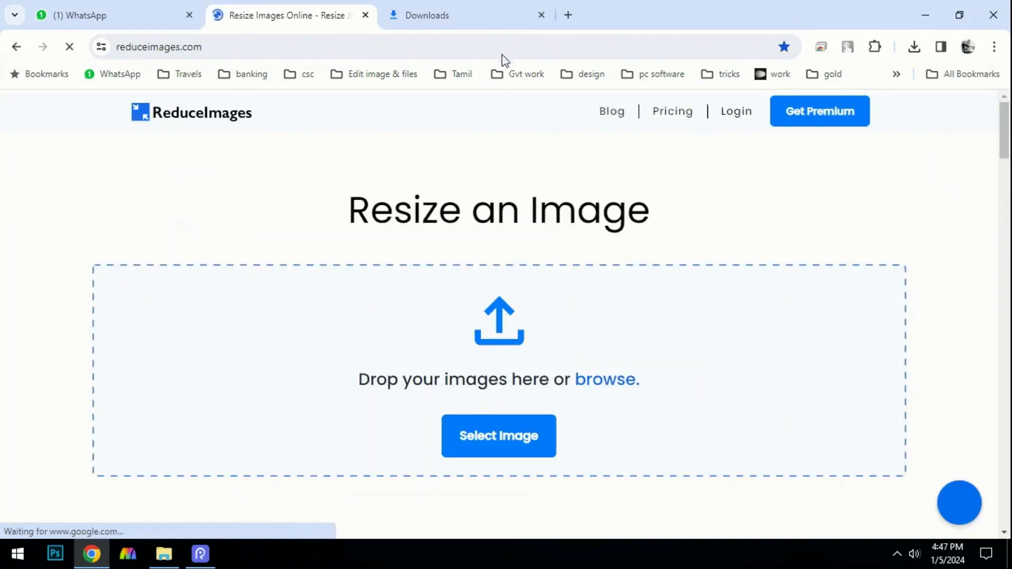
Upload the images-removebg-preview photo from New folder (5) on the desktop.
left_click(545, 291)
double_click(865, 138)
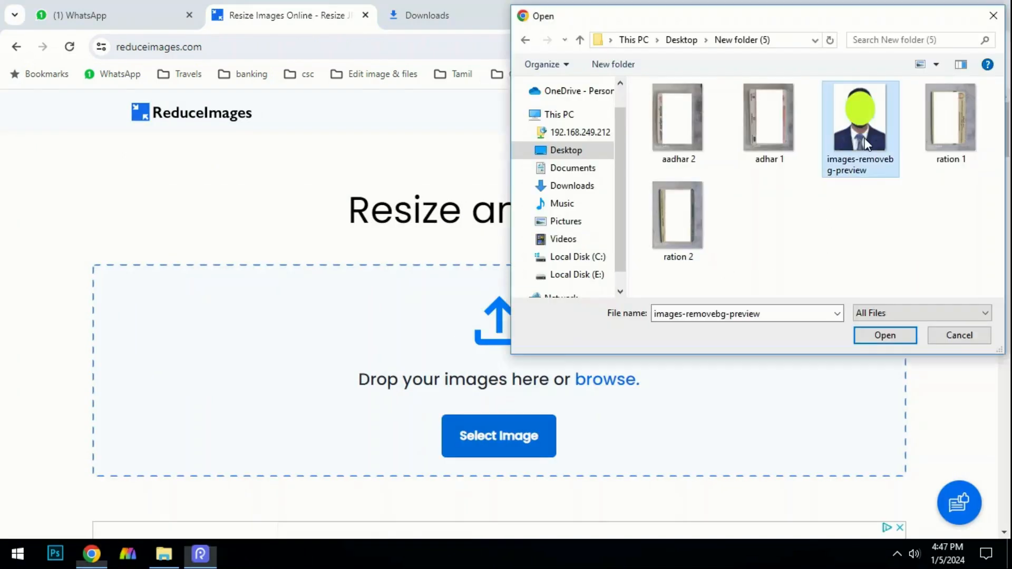
scroll(557, 339, "down", 7)
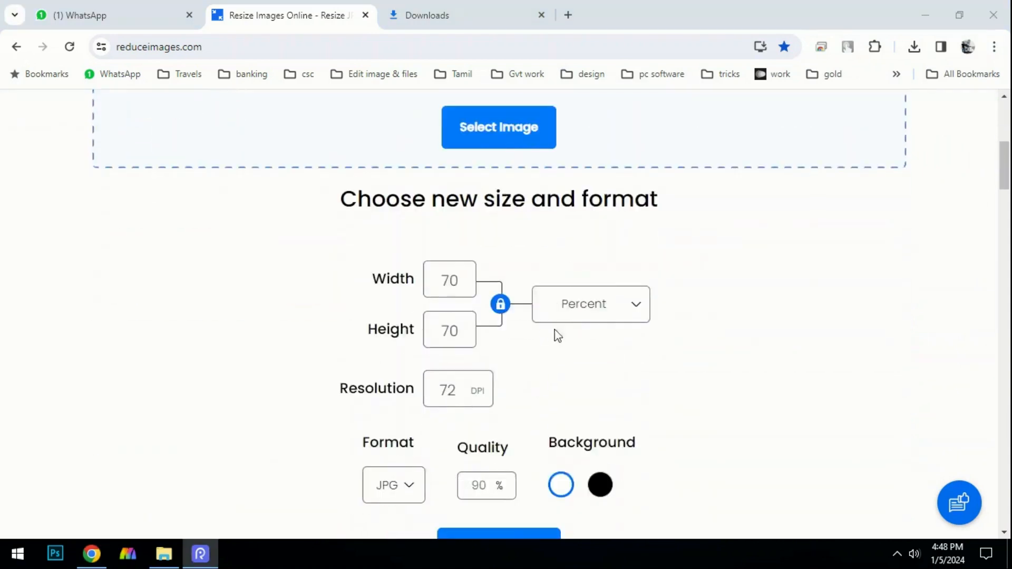
Switch the size unit to Pixels and set the width to 250.
left_click(581, 313)
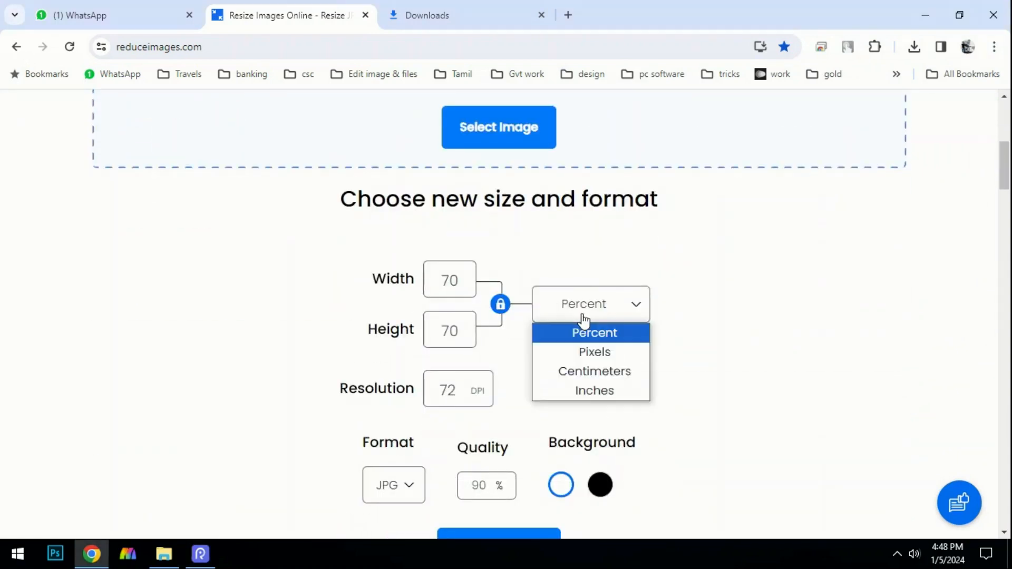
left_click(592, 352)
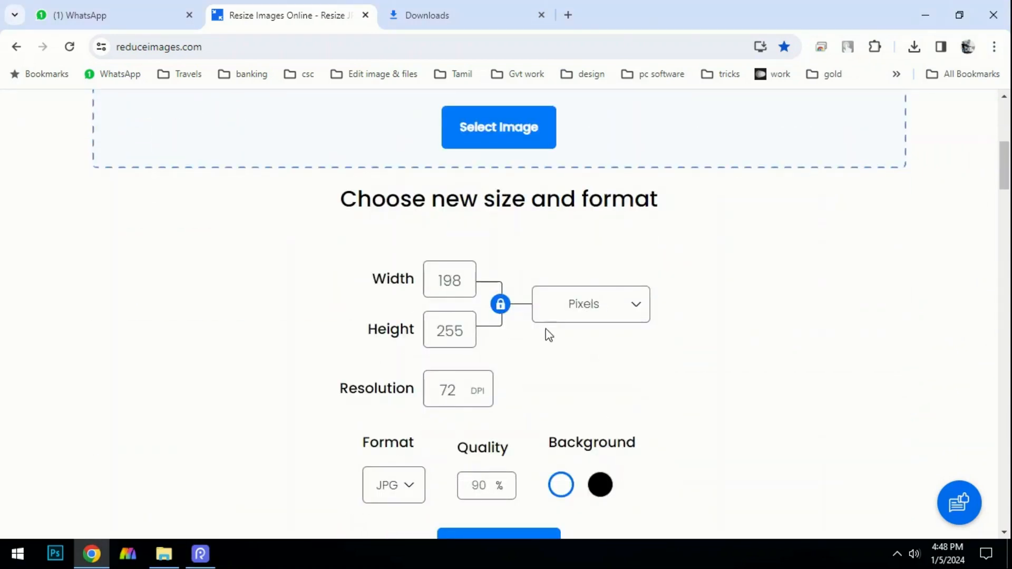
double_click(464, 277)
type("250")
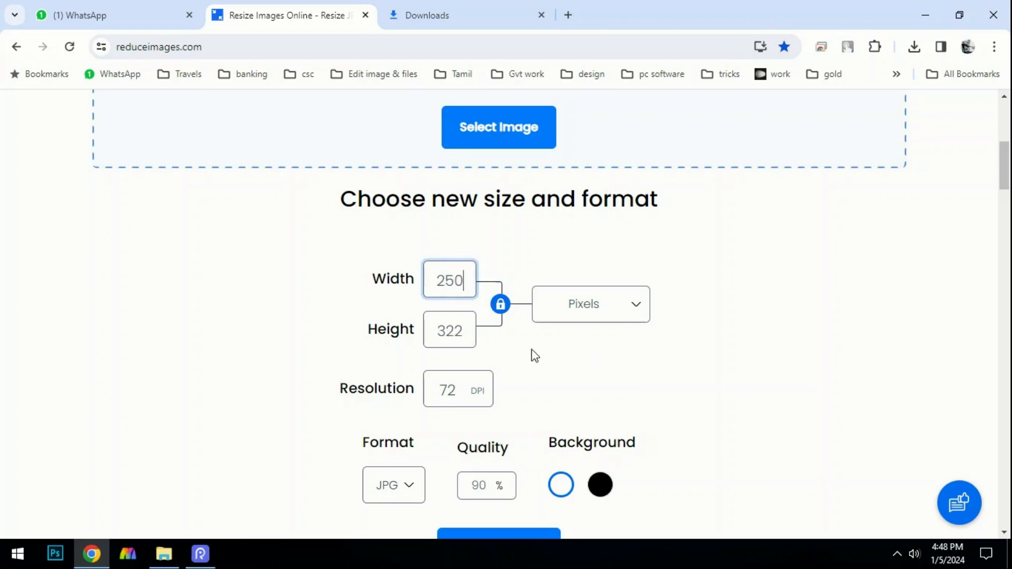
Unlock the aspect ratio and set the height to 250 pixels.
left_click(500, 304)
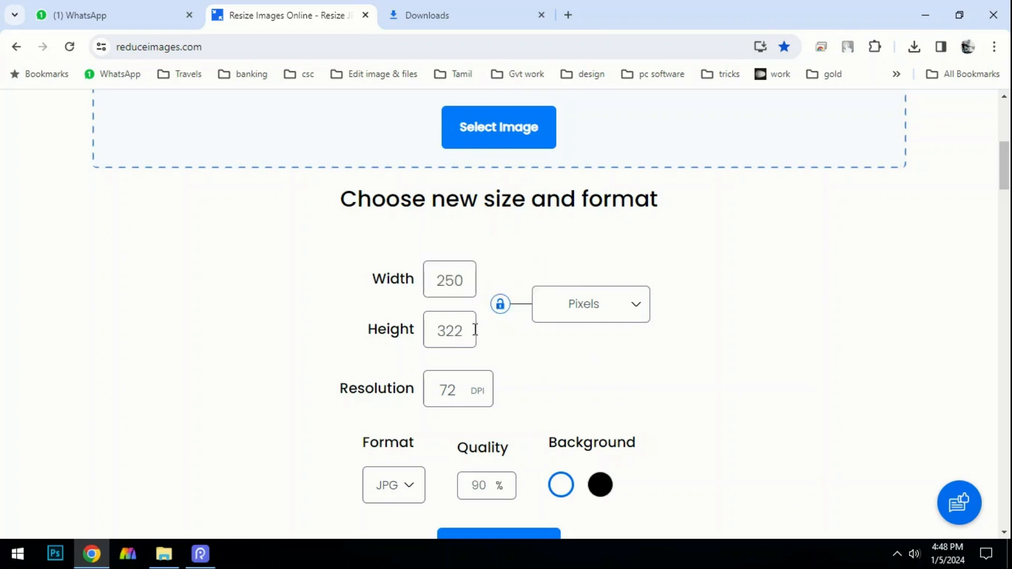
left_click_drag(475, 330, 436, 330)
type("250")
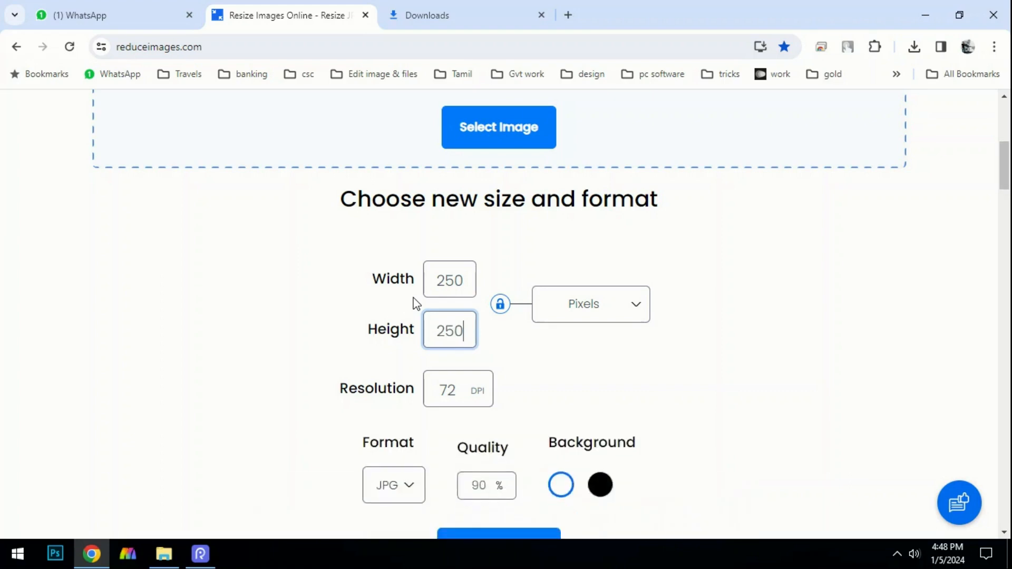
Set the resolution to 200 DPI and choose JPG as the output format.
key("Tab")
type("200")
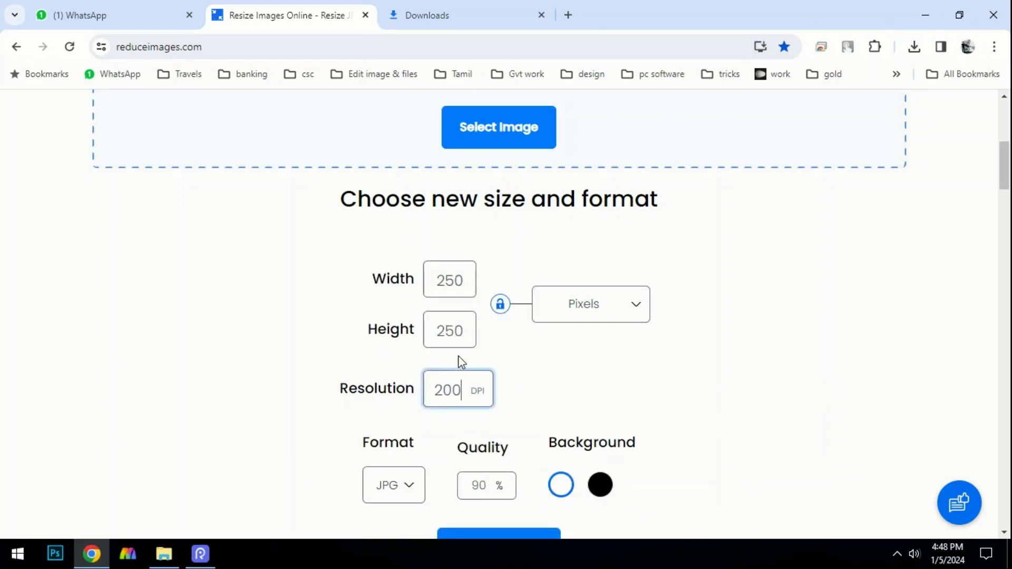
scroll(457, 358, "down", 1)
left_click(393, 419)
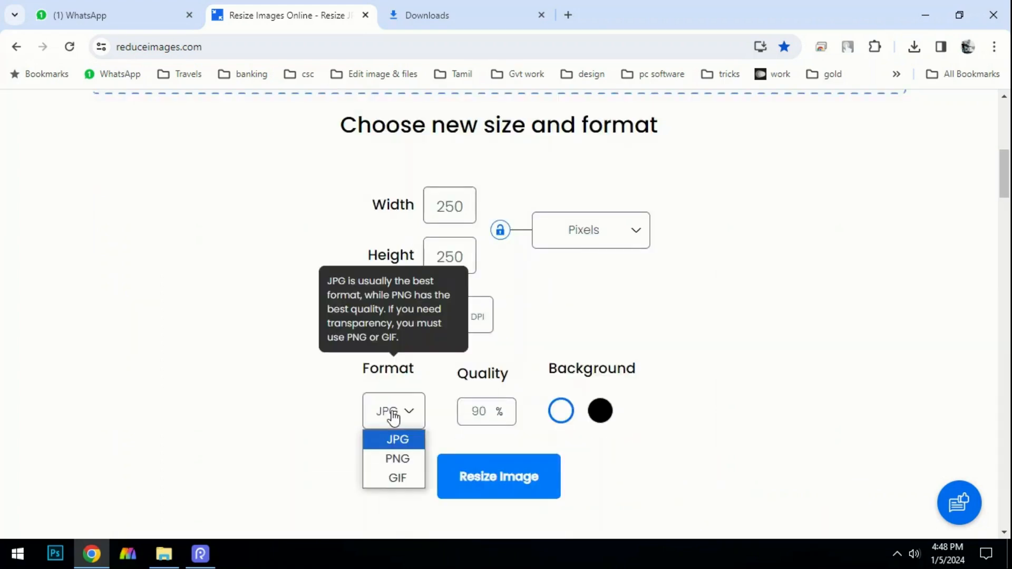
left_click(397, 441)
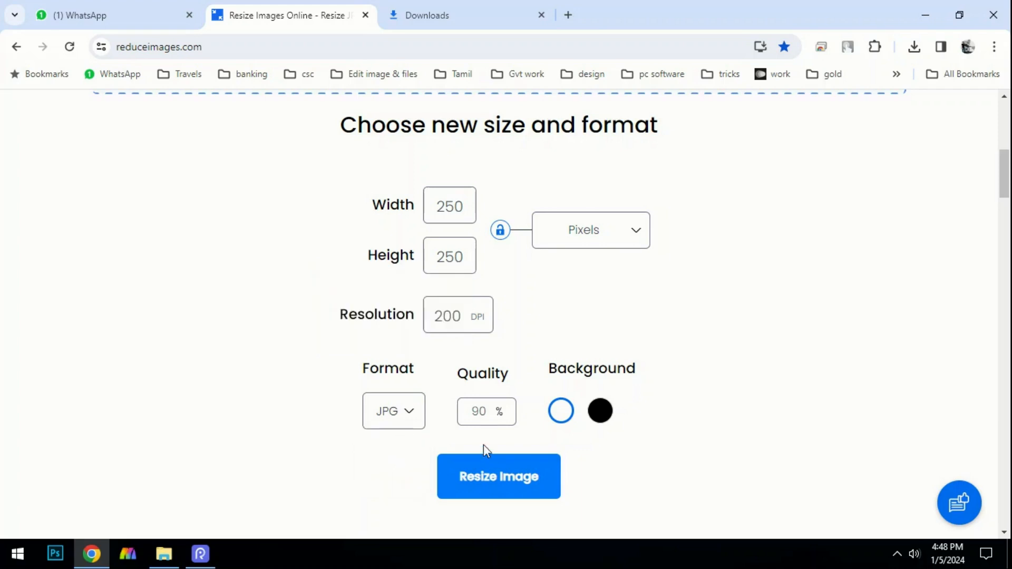
Resize the image and download the resized photo.
left_click(495, 477)
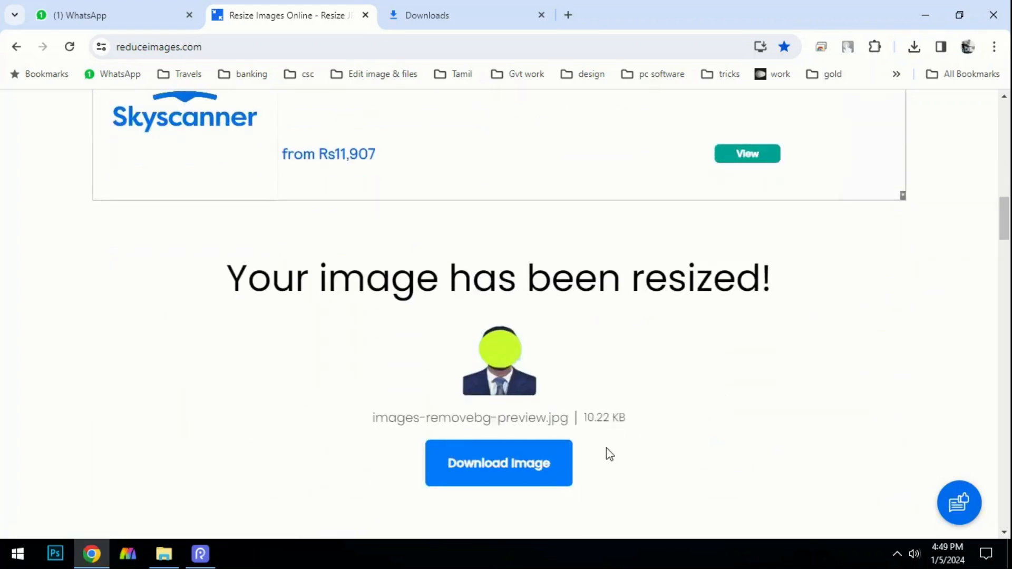
left_click(524, 463)
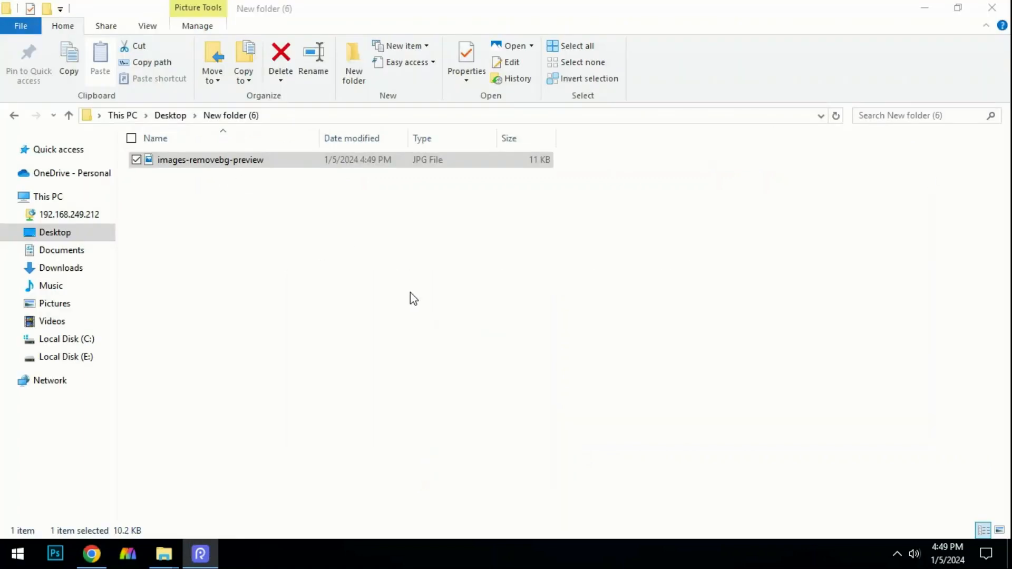
Open the downloaded photo's properties and examine its dimensions and resolution in the details.
right_click(257, 161)
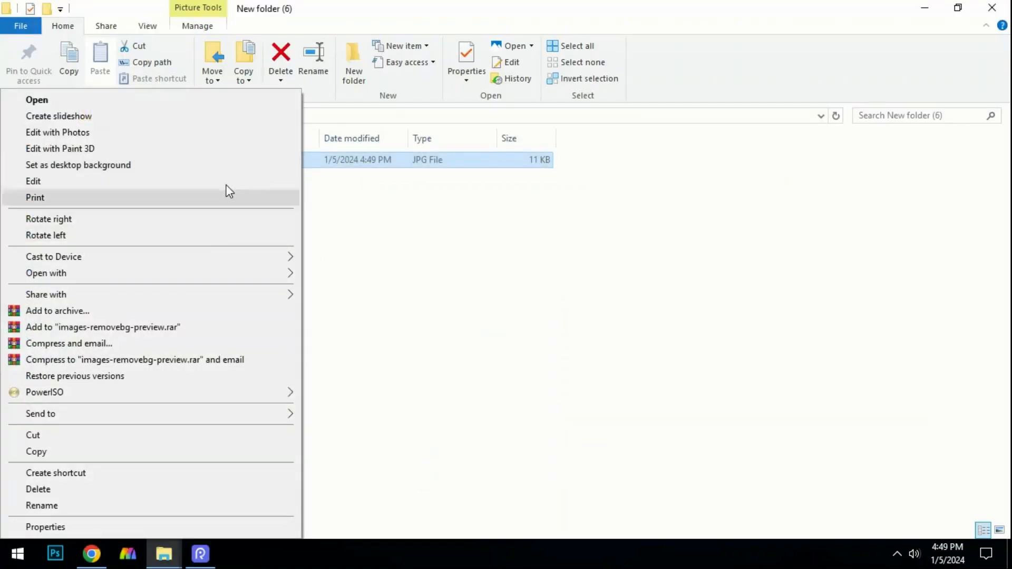
left_click(145, 526)
left_click(464, 192)
left_click(456, 191)
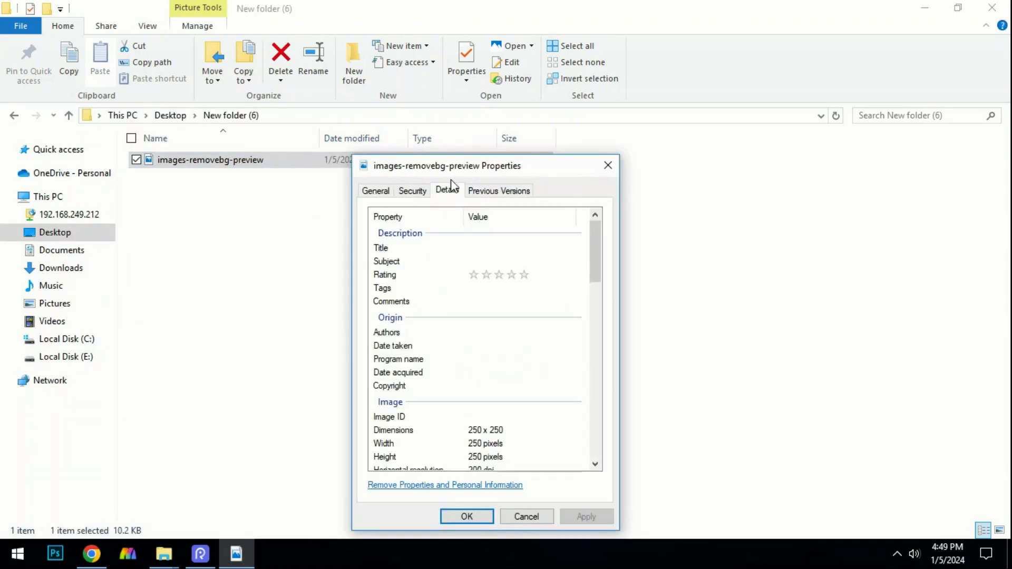
left_click_drag(469, 163, 223, 9)
scroll(195, 135, "down", 5)
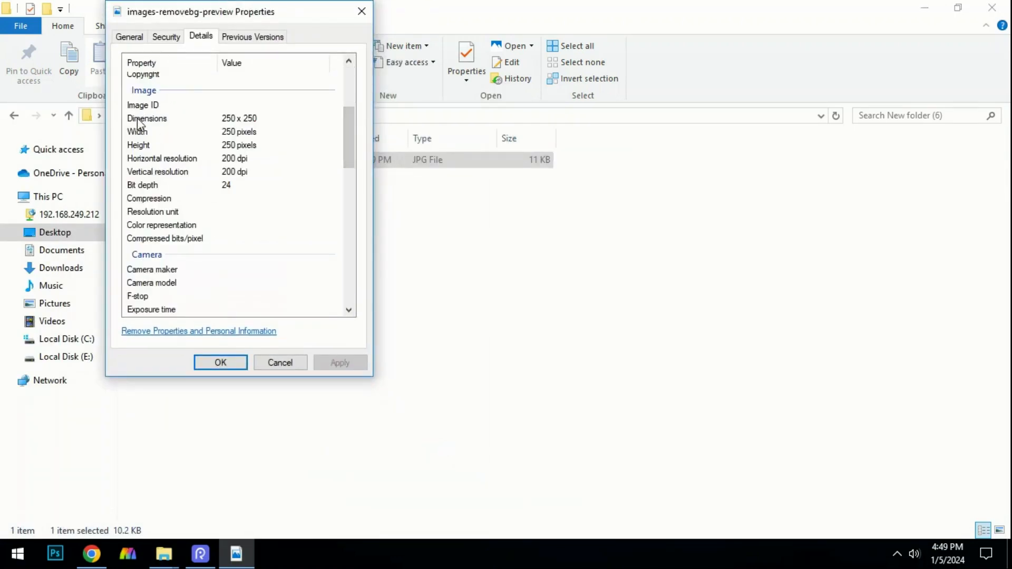
left_click(154, 120)
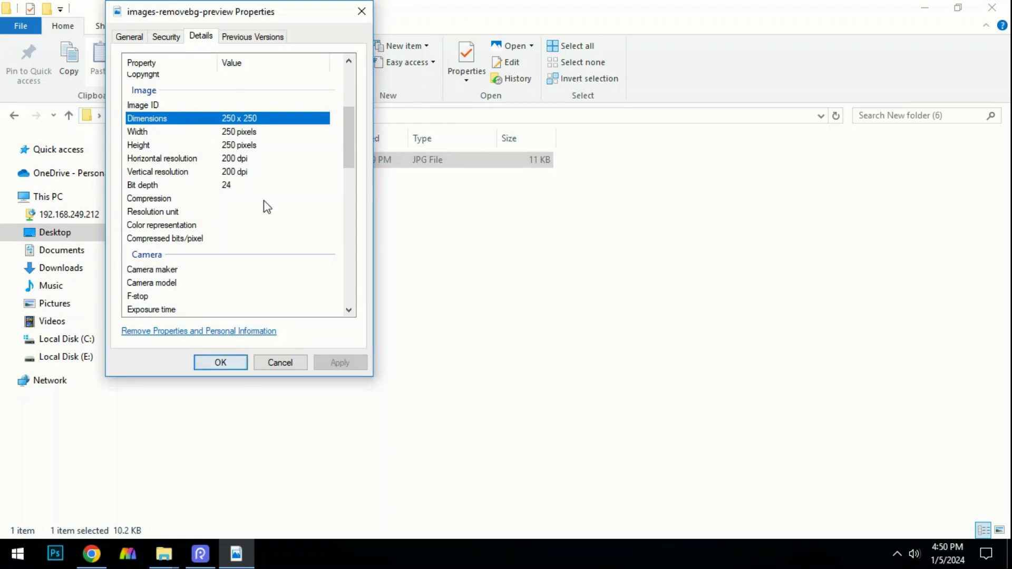
left_click(280, 362)
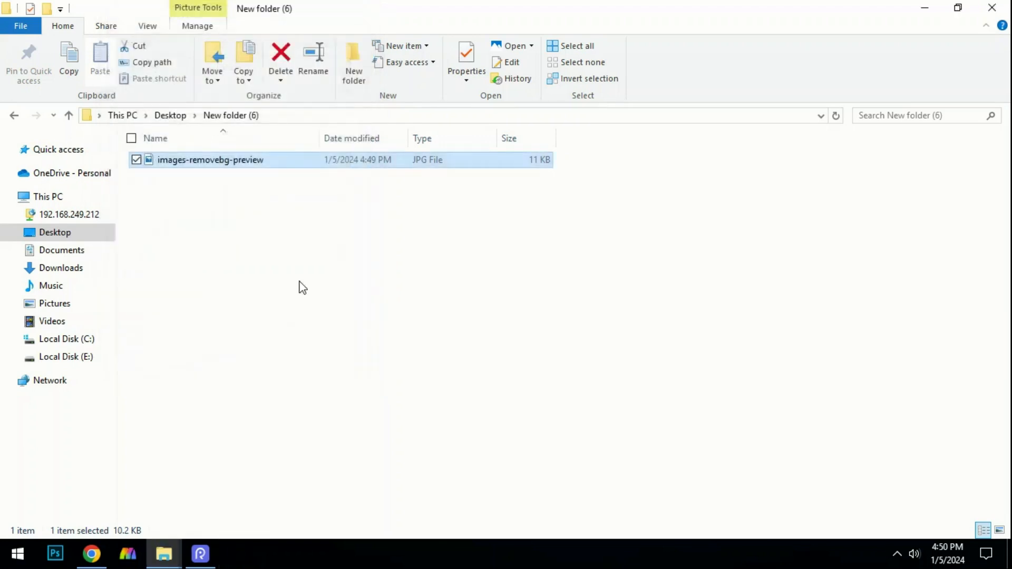
Open the photo's properties again and examine its file size.
right_click(251, 164)
left_click(159, 527)
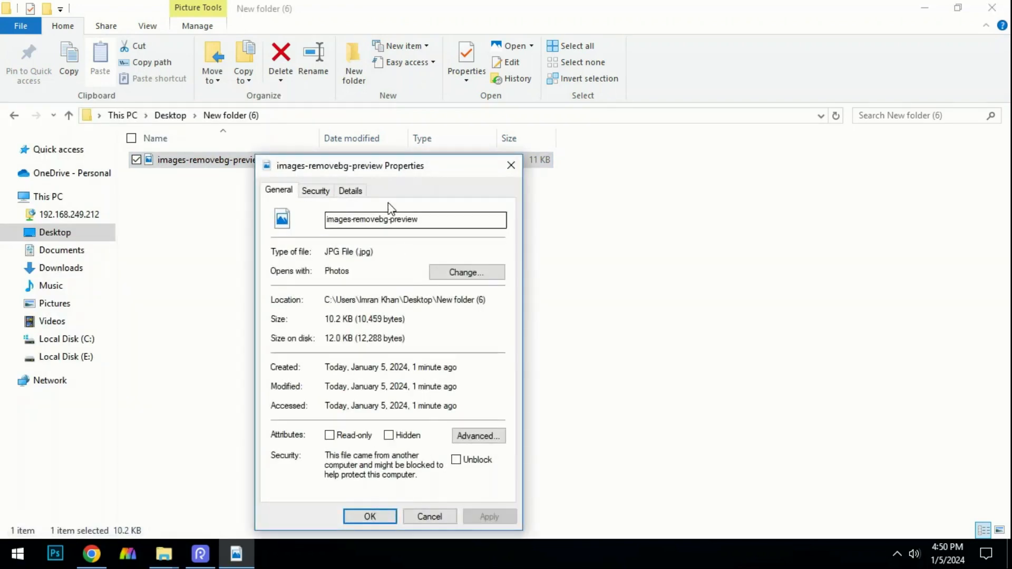
left_click_drag(394, 170, 327, 86)
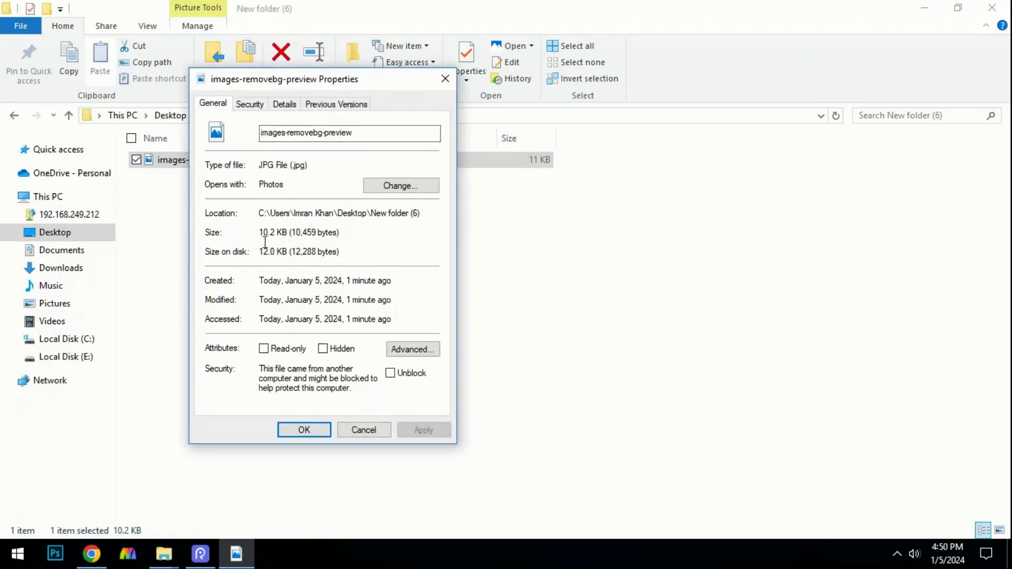
left_click_drag(261, 234, 287, 255)
left_click(358, 430)
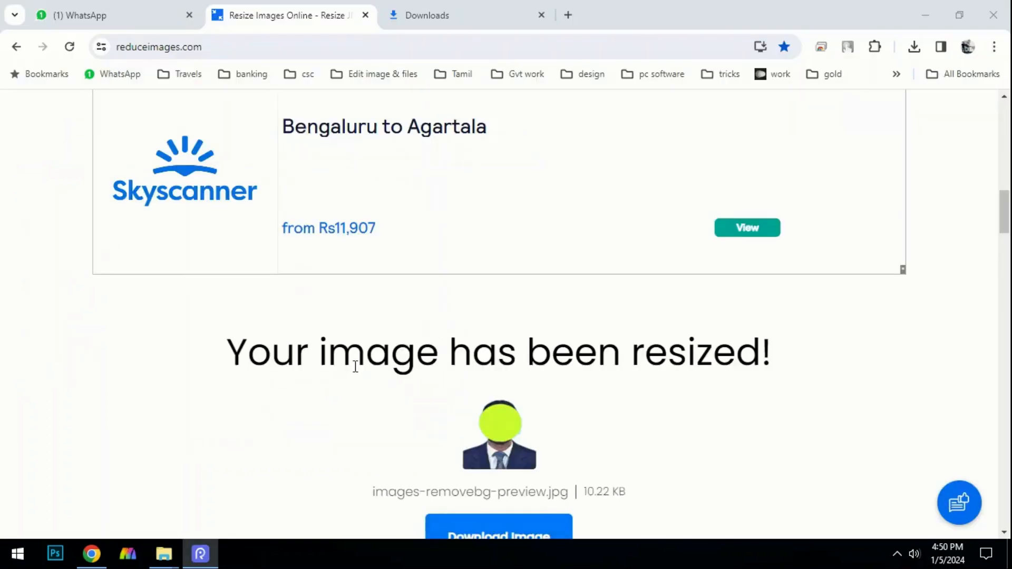
Re-run the resize at 90% quality and examine the resized file's size.
scroll(355, 367, "up", 6)
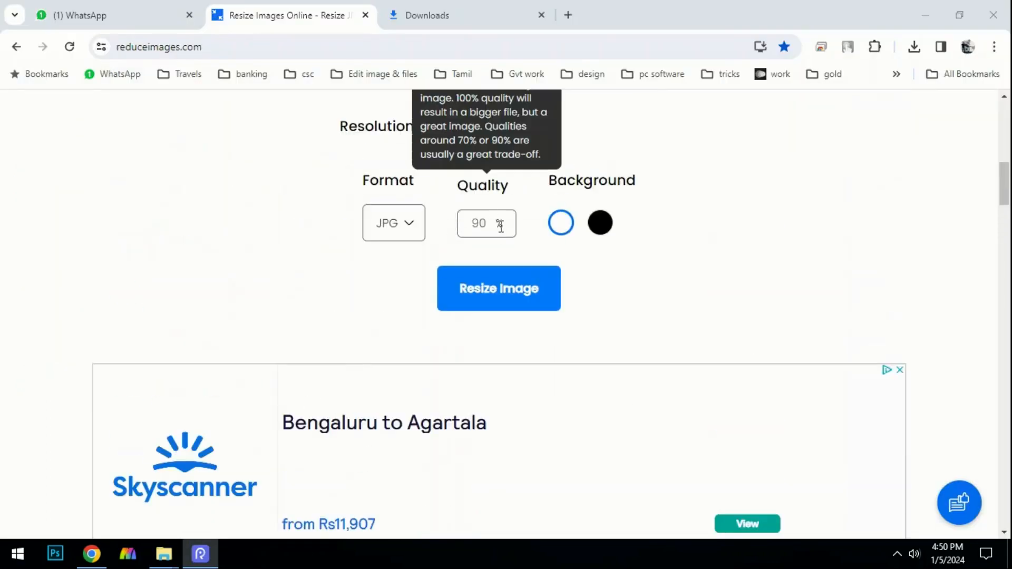
left_click_drag(499, 226, 429, 227)
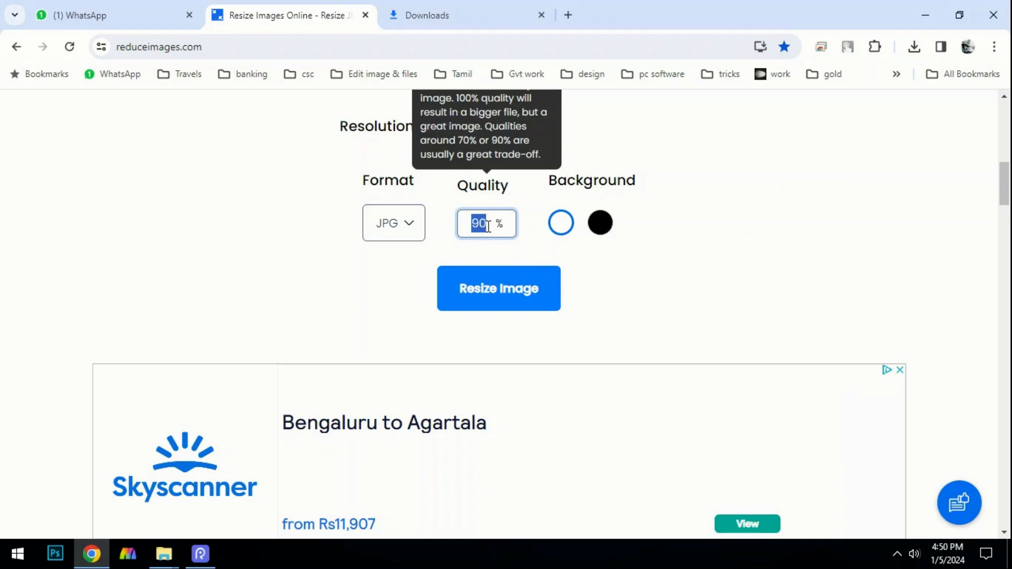
left_click(498, 288)
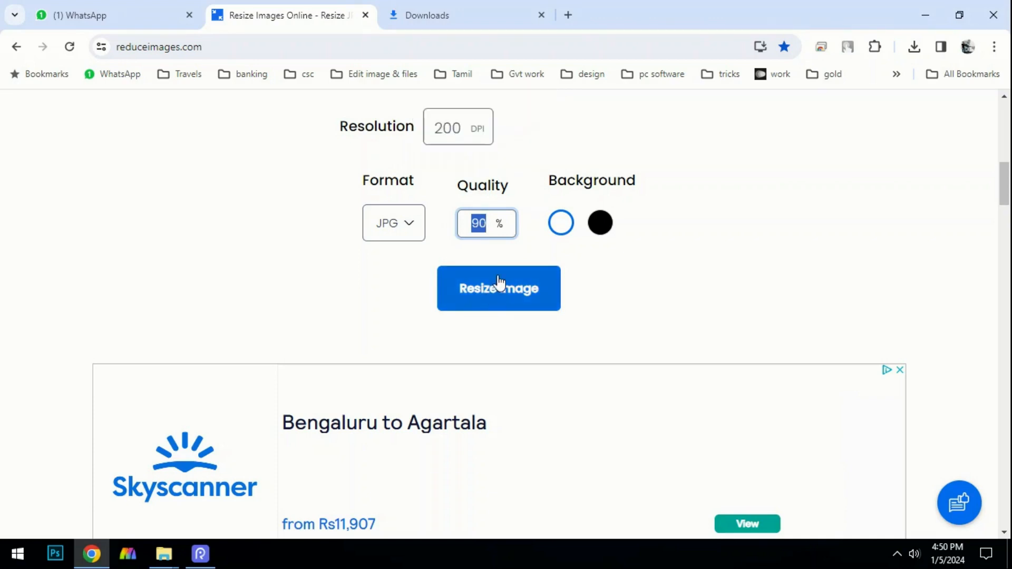
left_click_drag(626, 274, 587, 283)
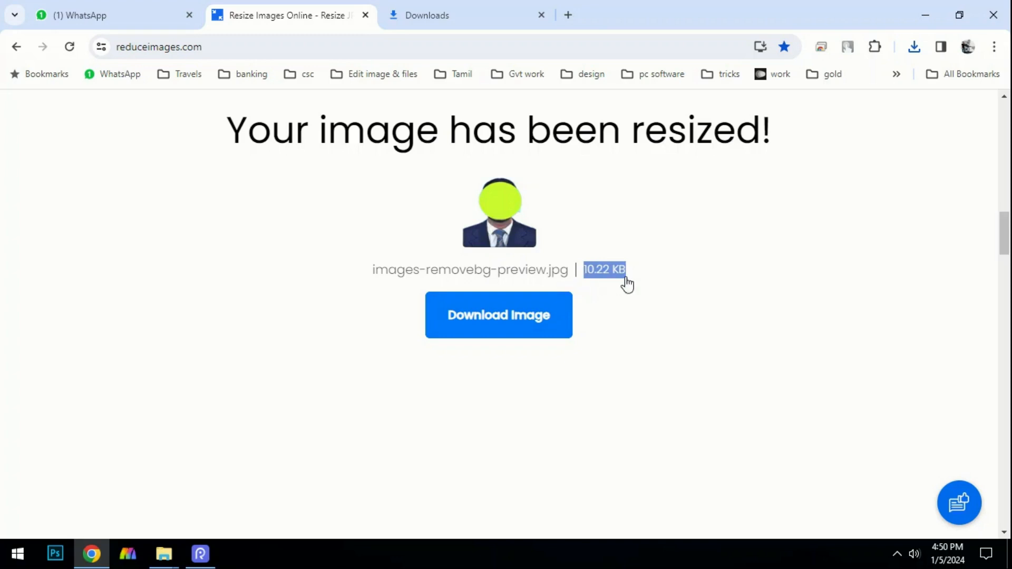
scroll(609, 279, "up", 10)
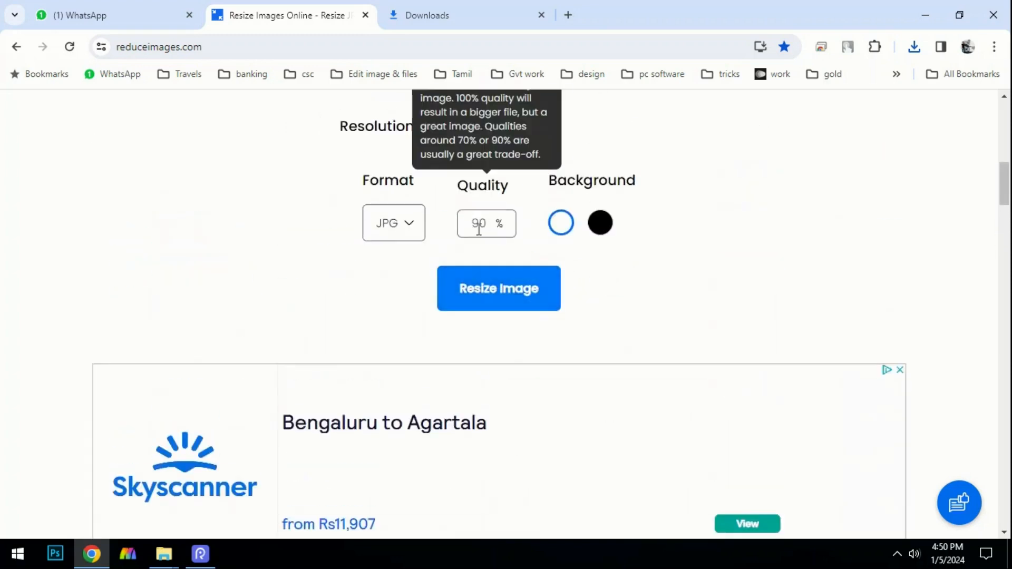
scroll(577, 241, "down", 10)
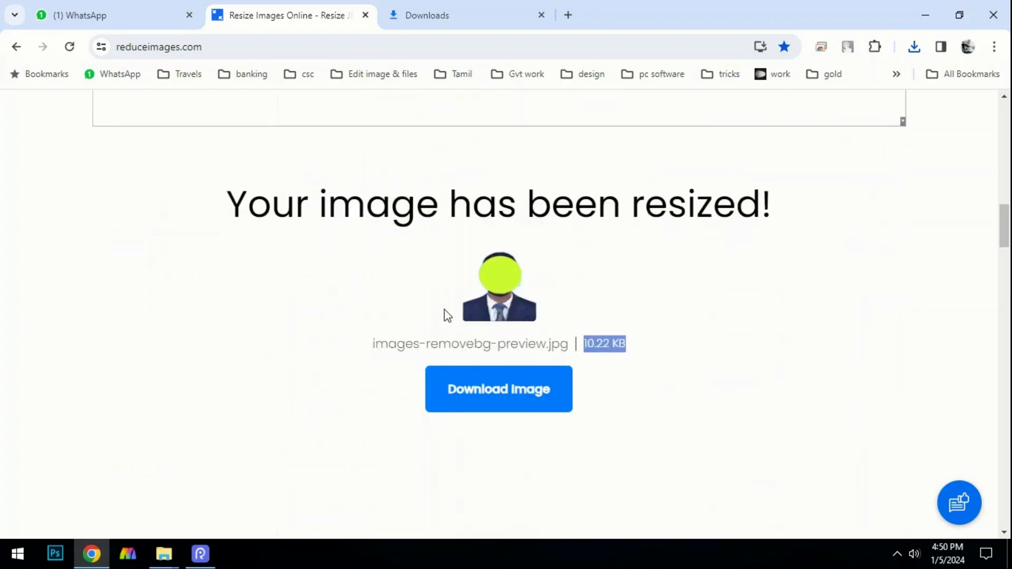
scroll(434, 325, "down", 3)
Search the web for "image to pdf" and open iLovePDF's JPG to PDF converter.
left_click(480, 255)
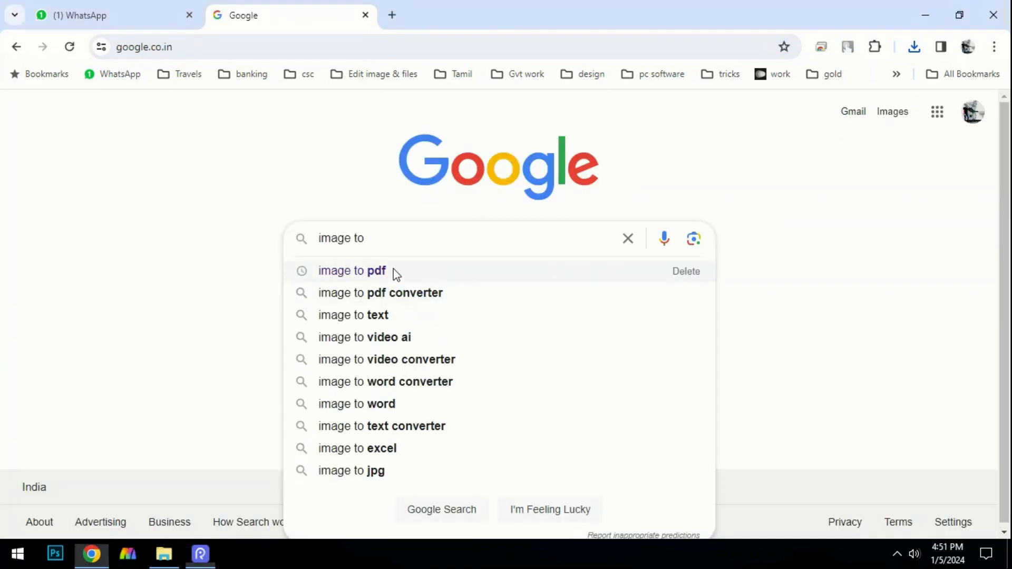
left_click(397, 272)
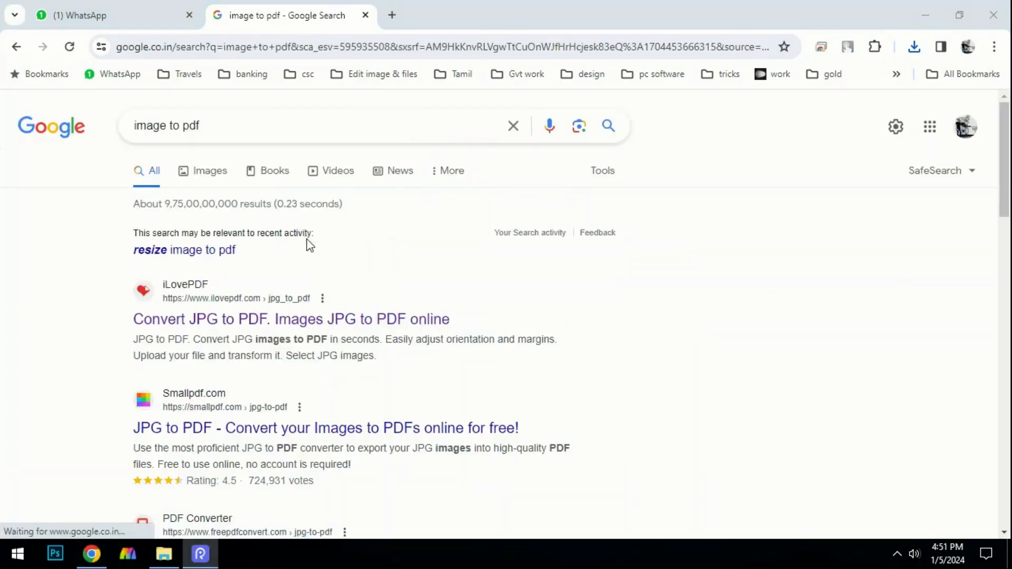
scroll(281, 227, "down", 1)
scroll(281, 227, "down", 1)
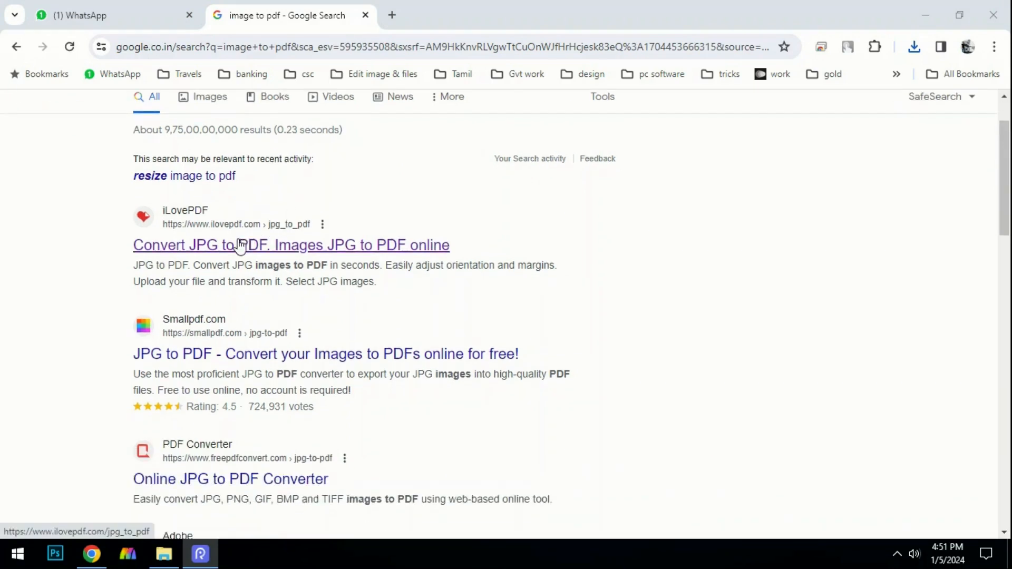
left_click(241, 245)
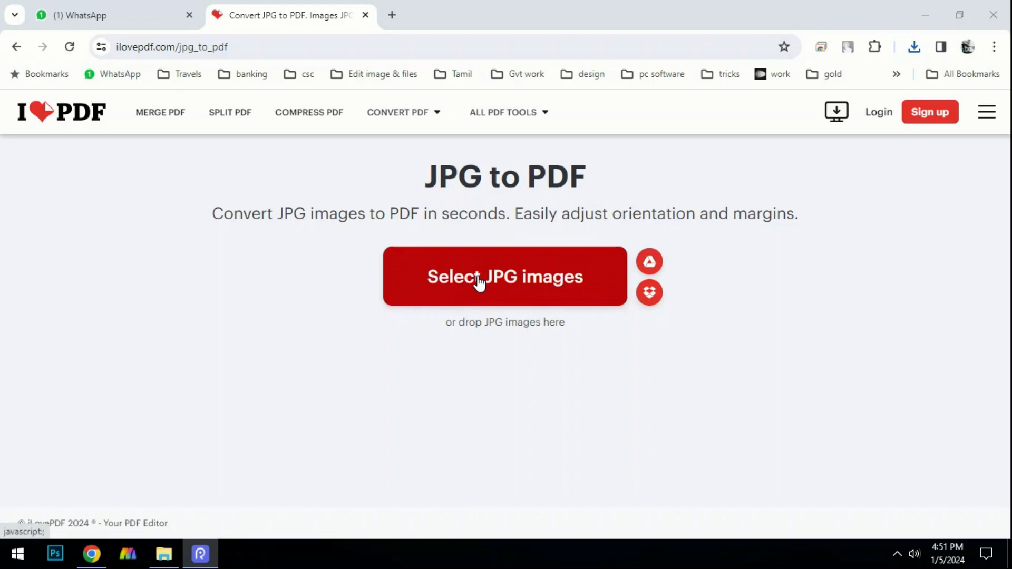
Convert the two Aadhaar images, aadhar 2 and adhar 1, into one merged portrait A4 PDF with no margin.
left_click(466, 284)
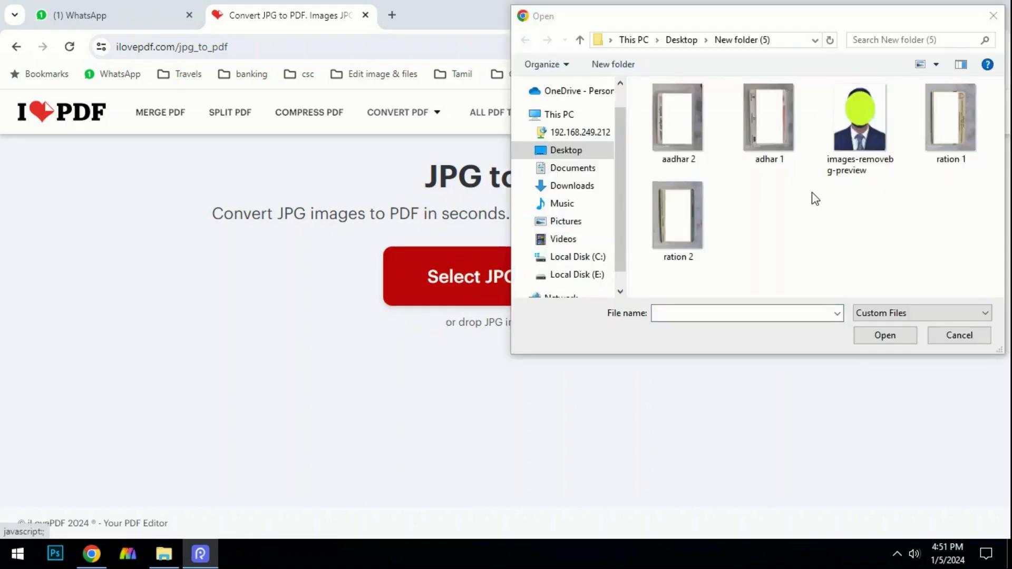
left_click_drag(816, 122, 675, 119)
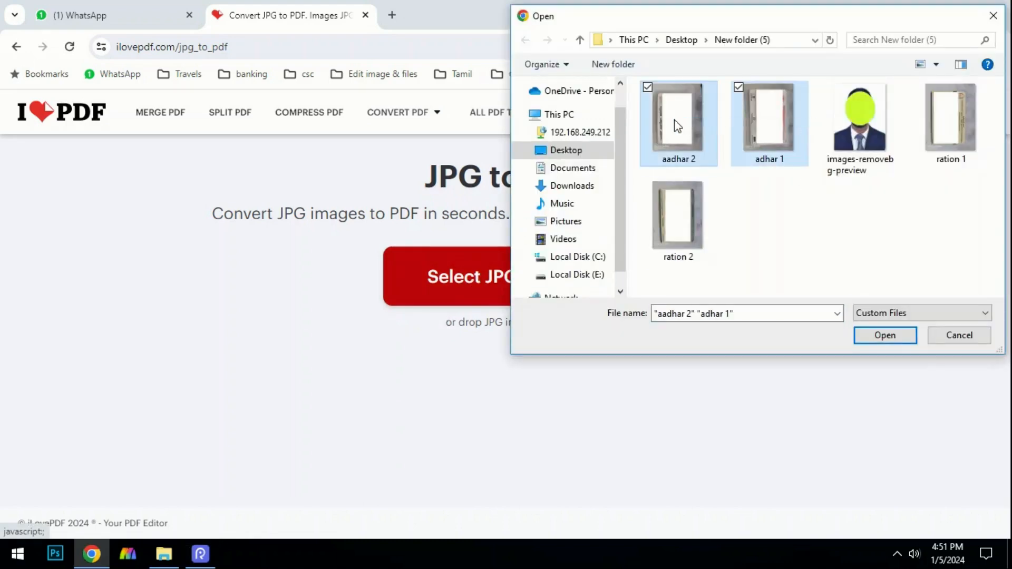
left_click(867, 340)
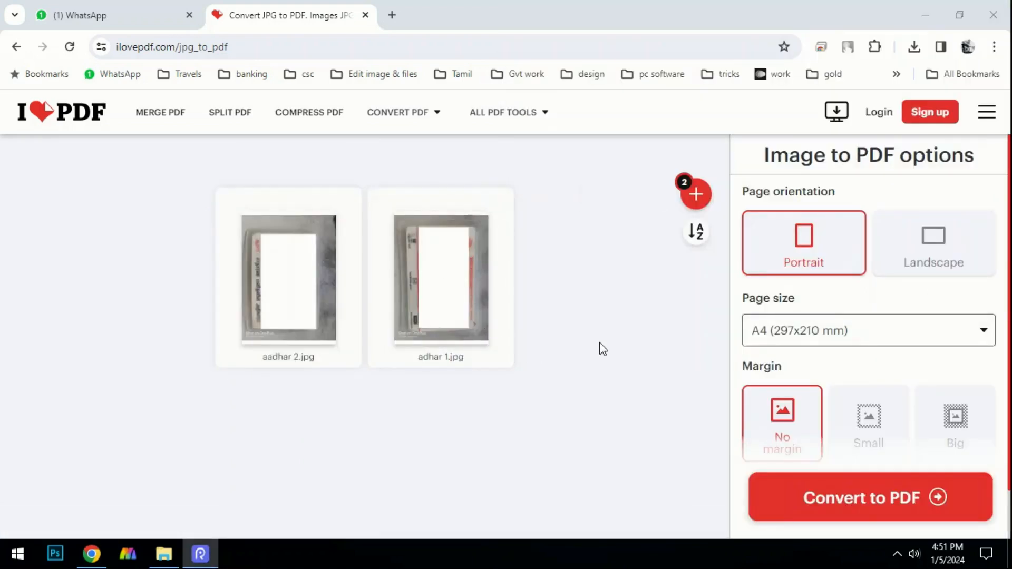
scroll(806, 274, "down", 1)
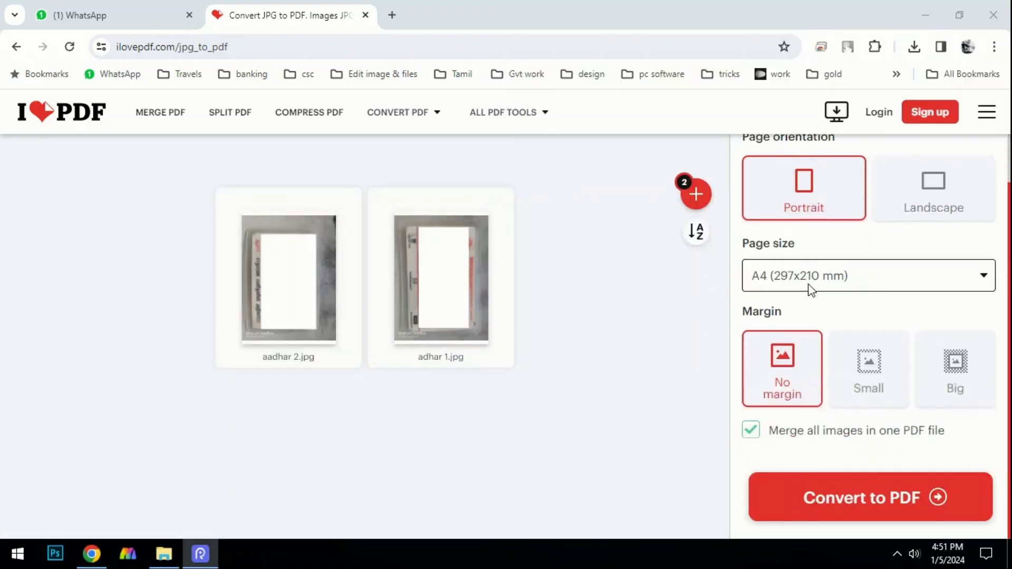
left_click(832, 279)
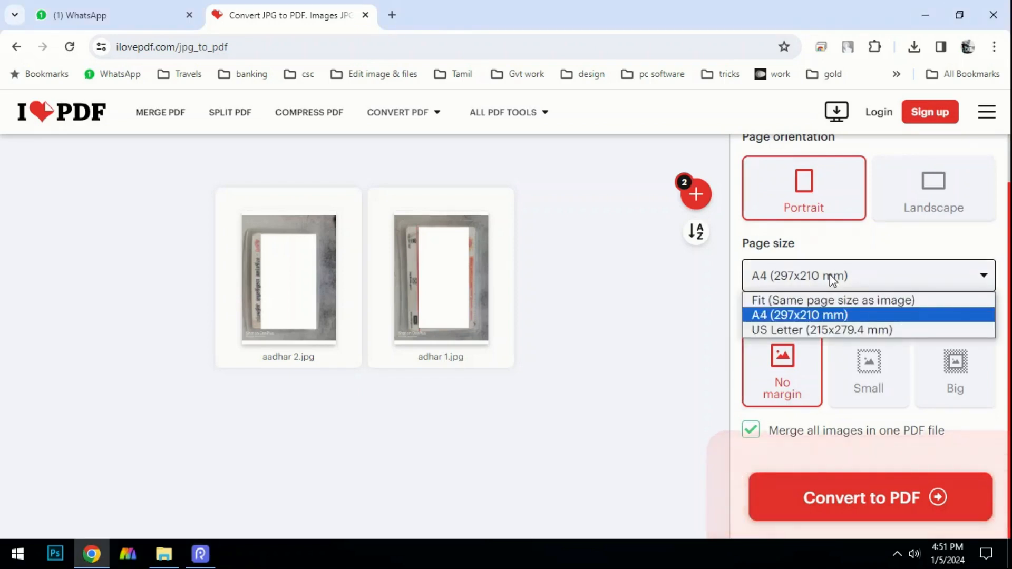
left_click(832, 279)
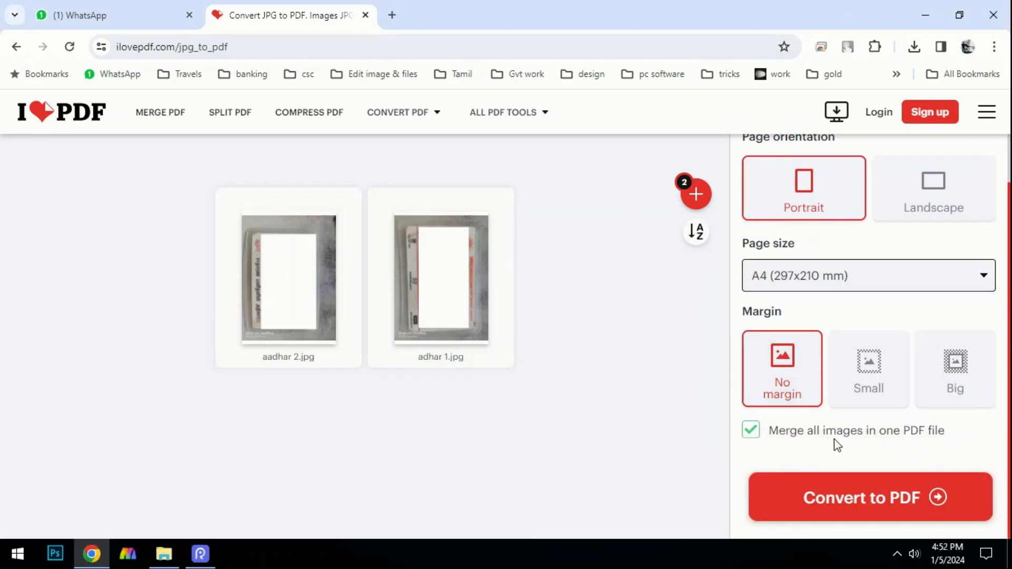
left_click(865, 499)
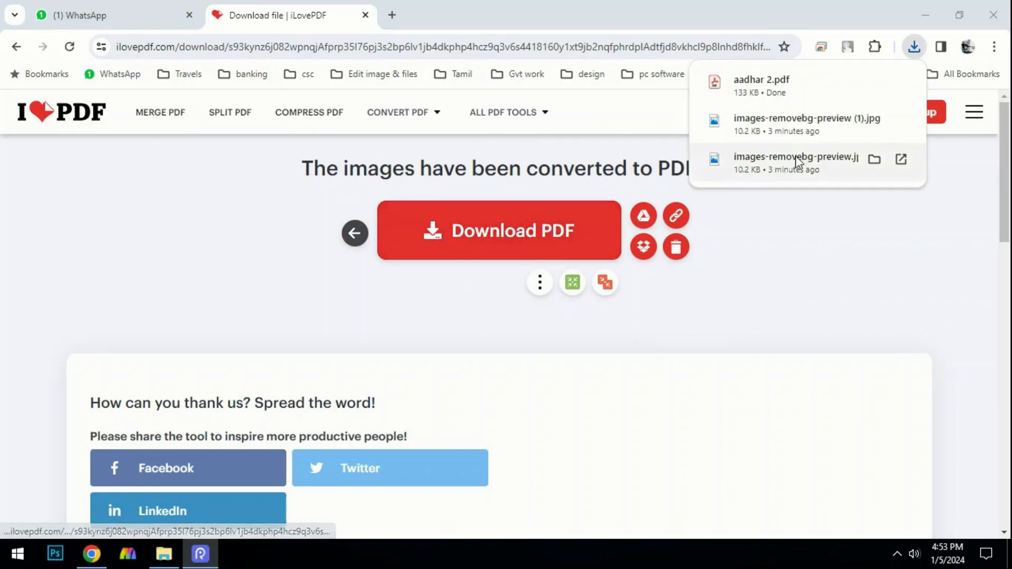
Open the downloaded aadhar 2 PDF, then open its file properties and examine its size.
left_click(782, 89)
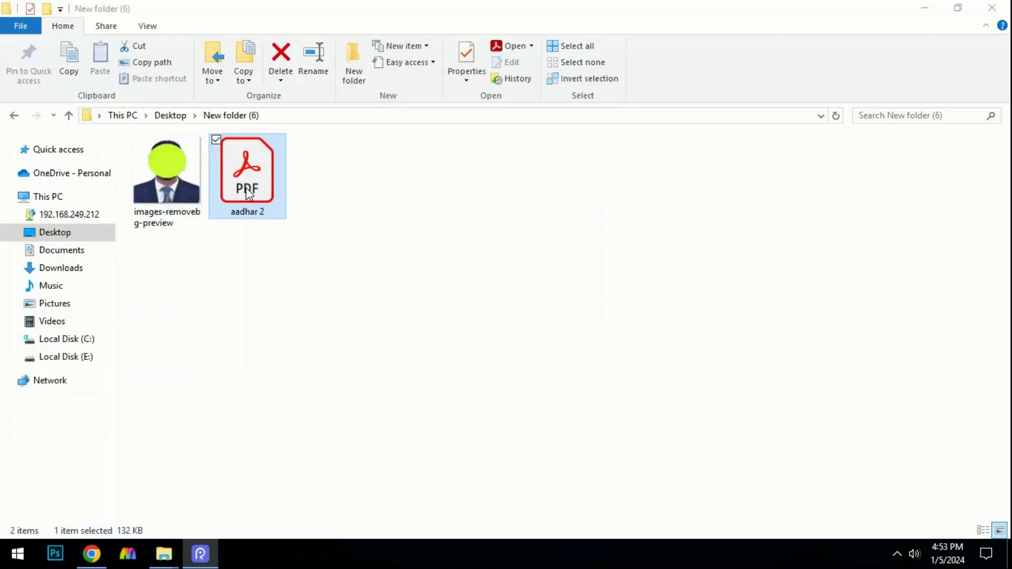
right_click(253, 188)
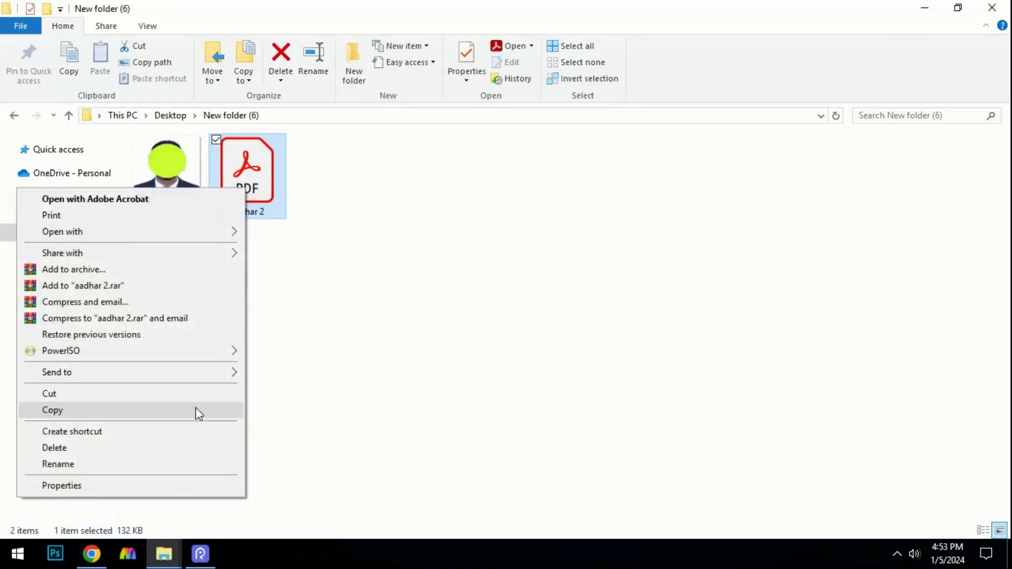
left_click(170, 483)
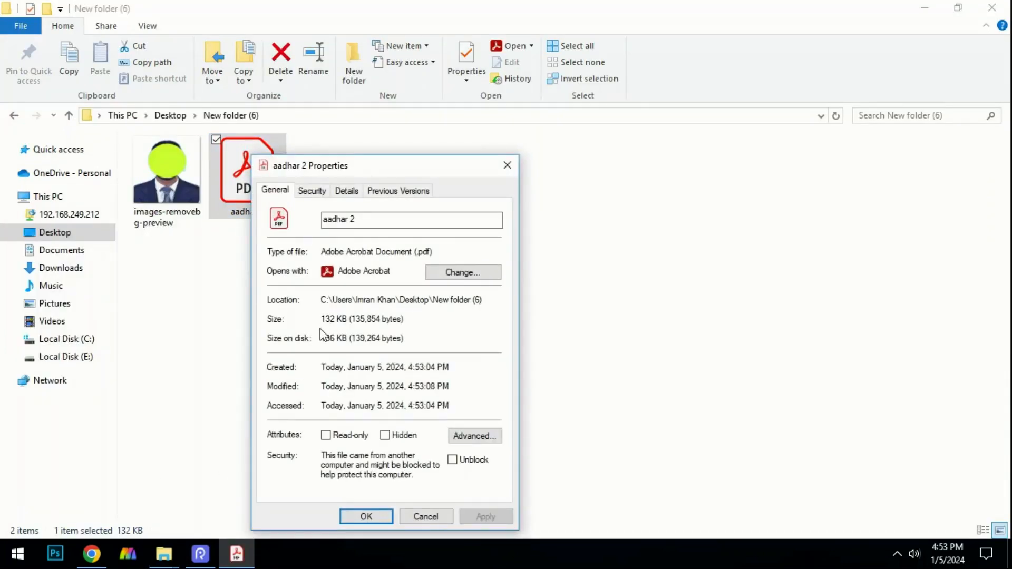
key("Escape")
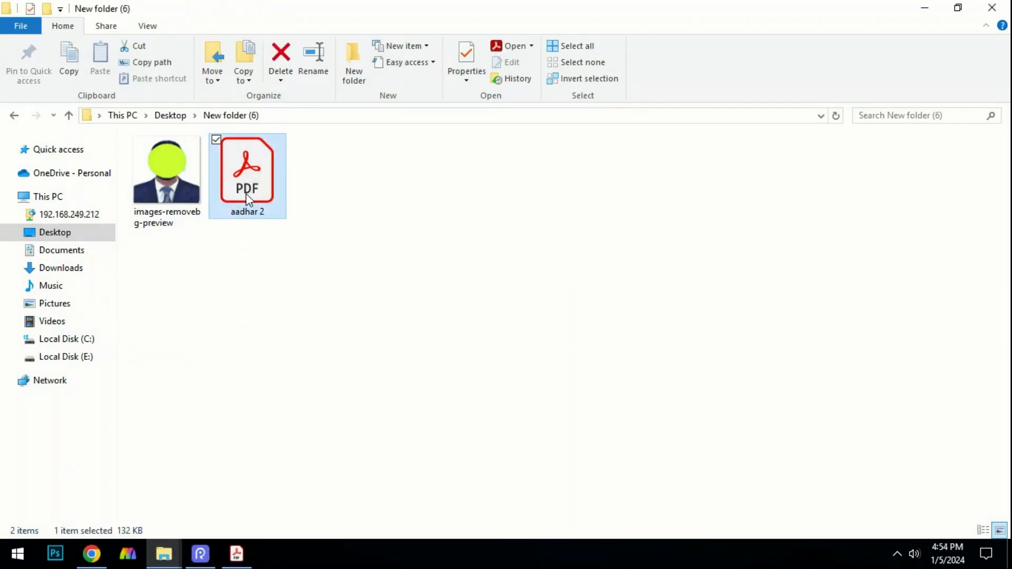
key("alt+Tab")
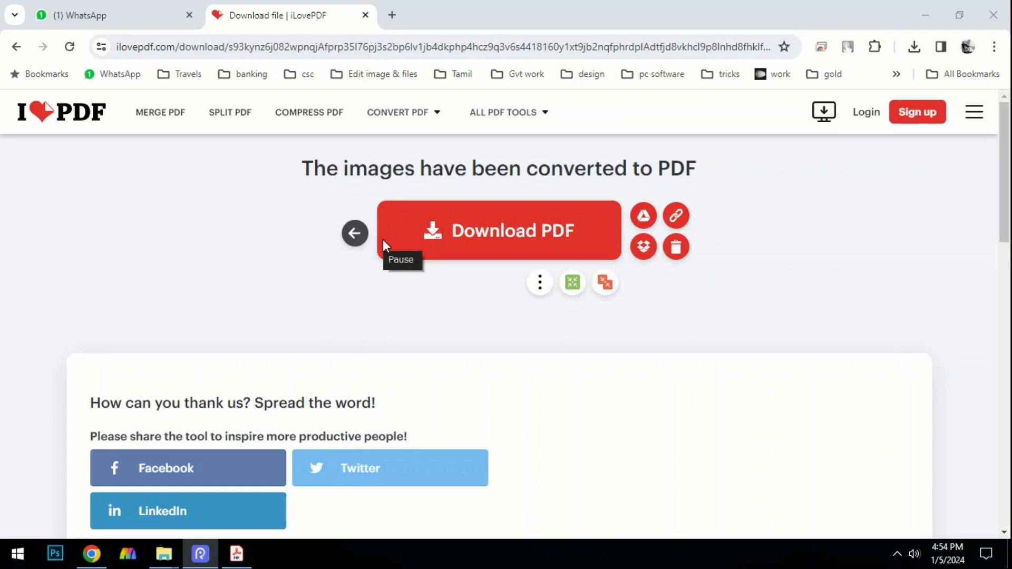
mouse_move(163, 553)
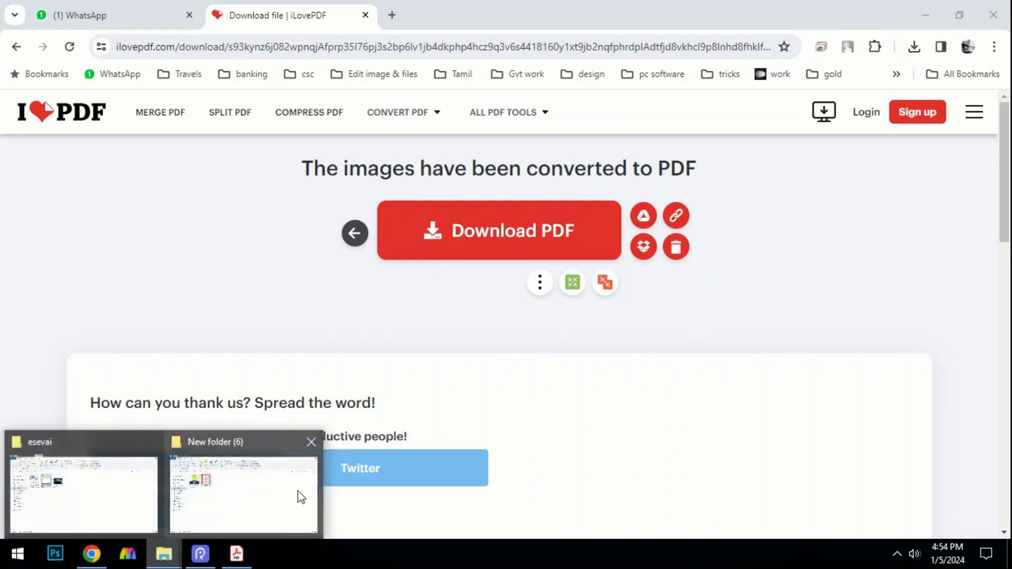
left_click(301, 497)
right_click(258, 213)
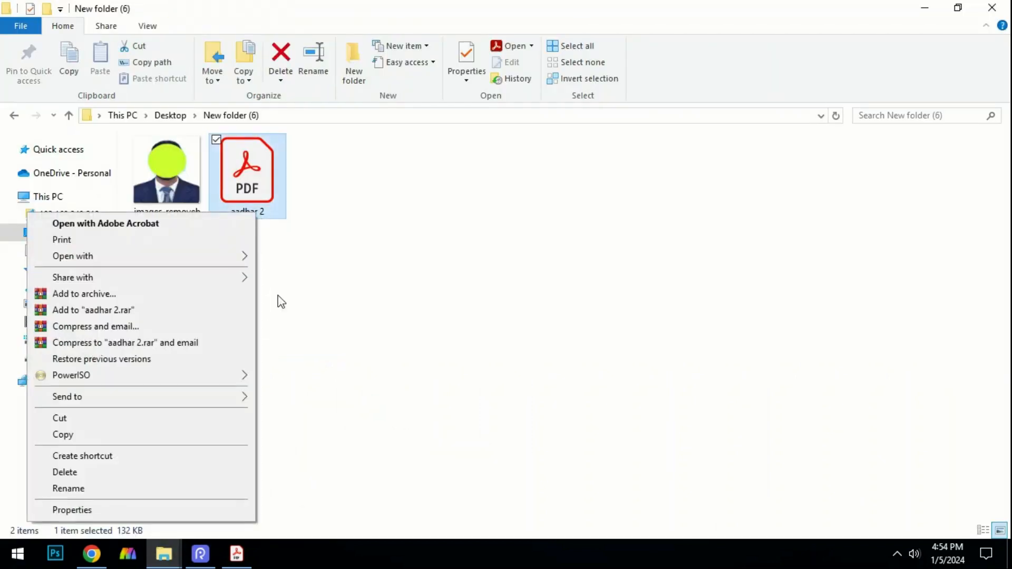
left_click(315, 350)
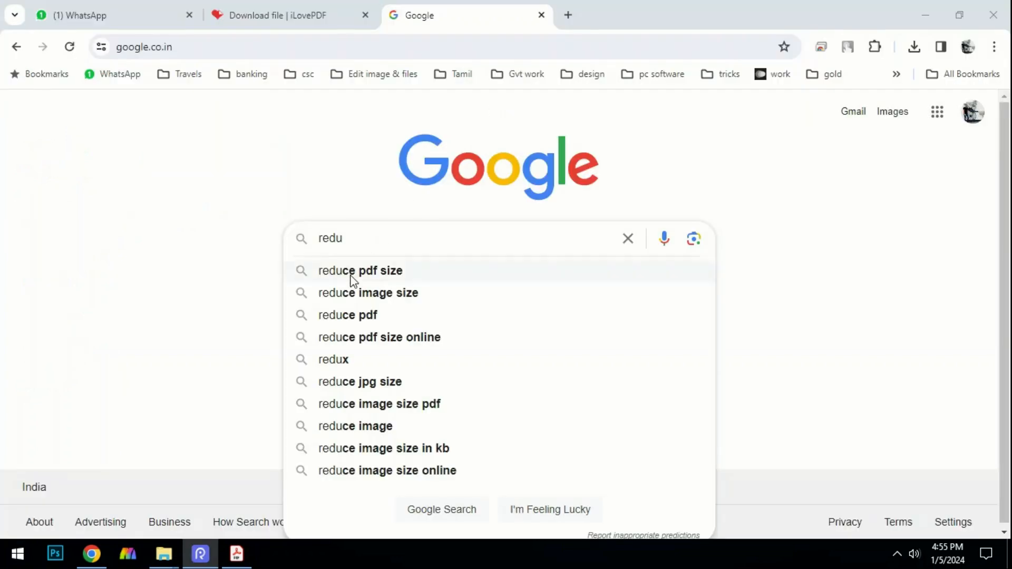
Search the web for "reduce pdf size" and open iLovePDF's Compress PDF tool to select a PDF.
left_click(356, 275)
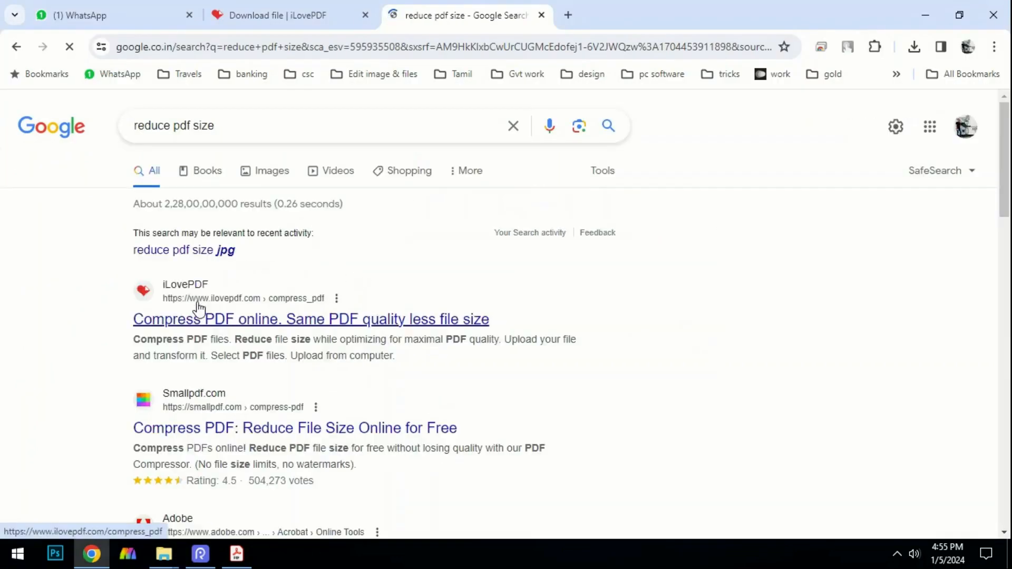
left_click(198, 319)
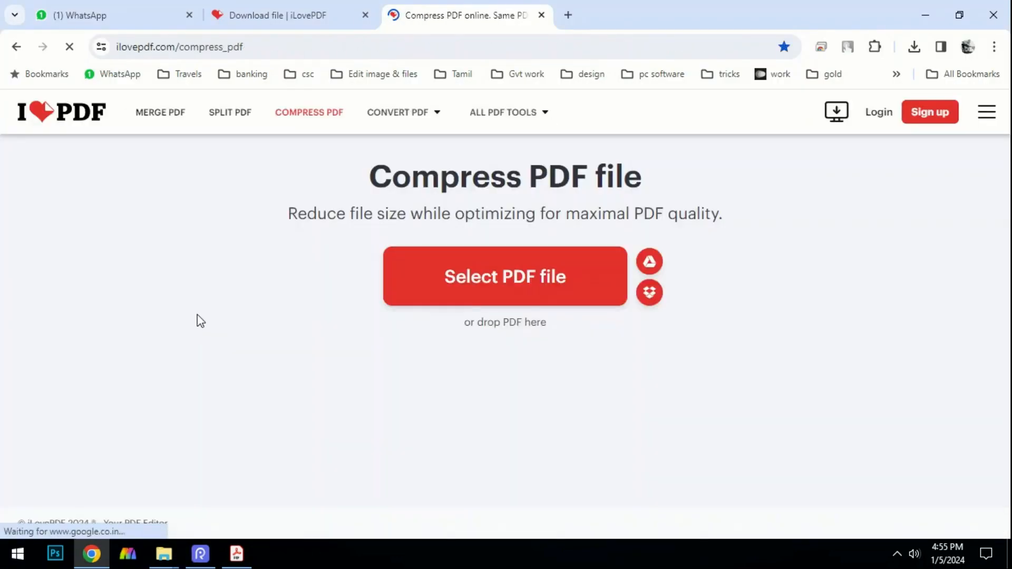
left_click(444, 272)
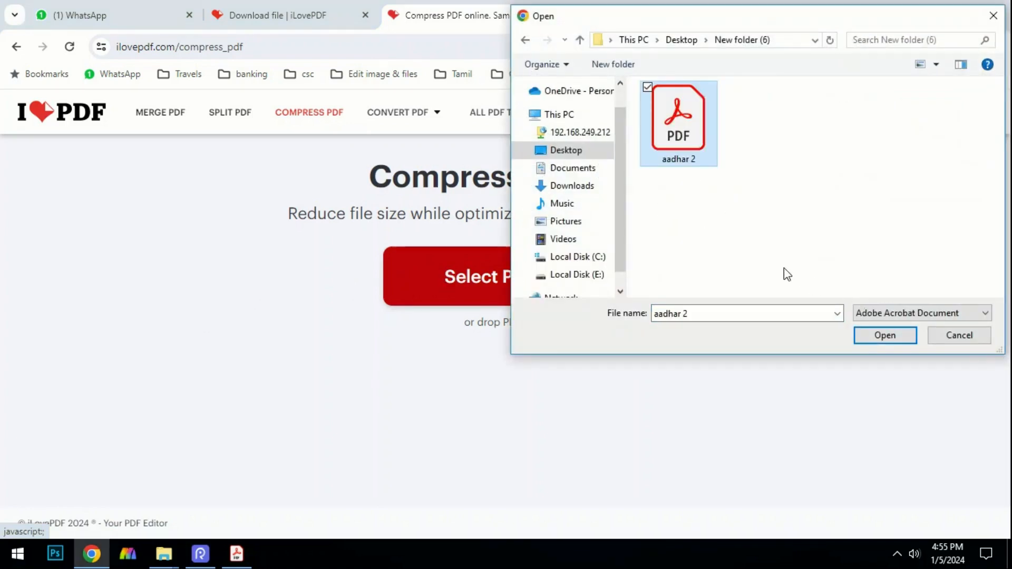
key("Return")
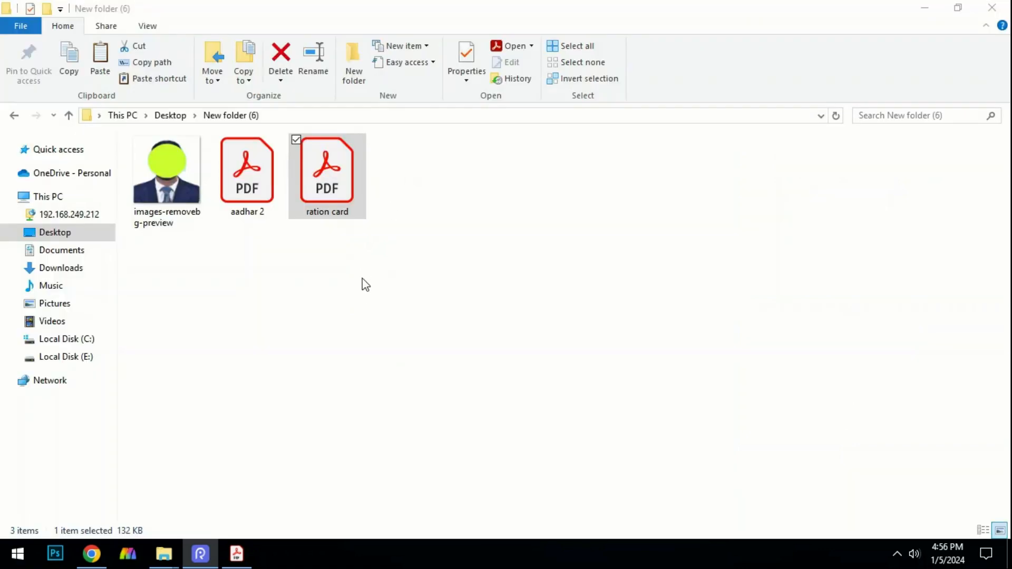
left_click_drag(456, 307, 214, 330)
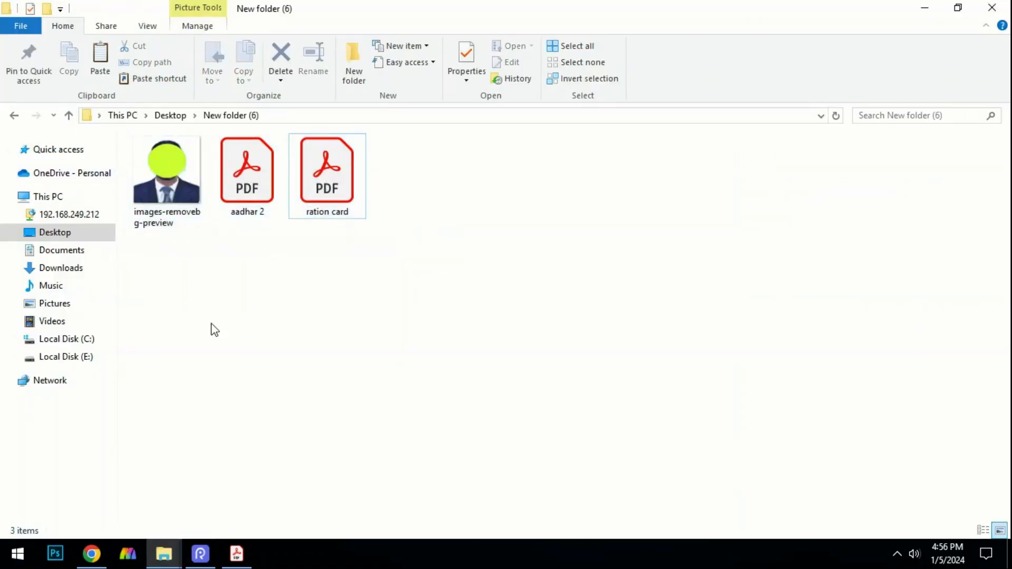
left_click(259, 211)
left_click(327, 207)
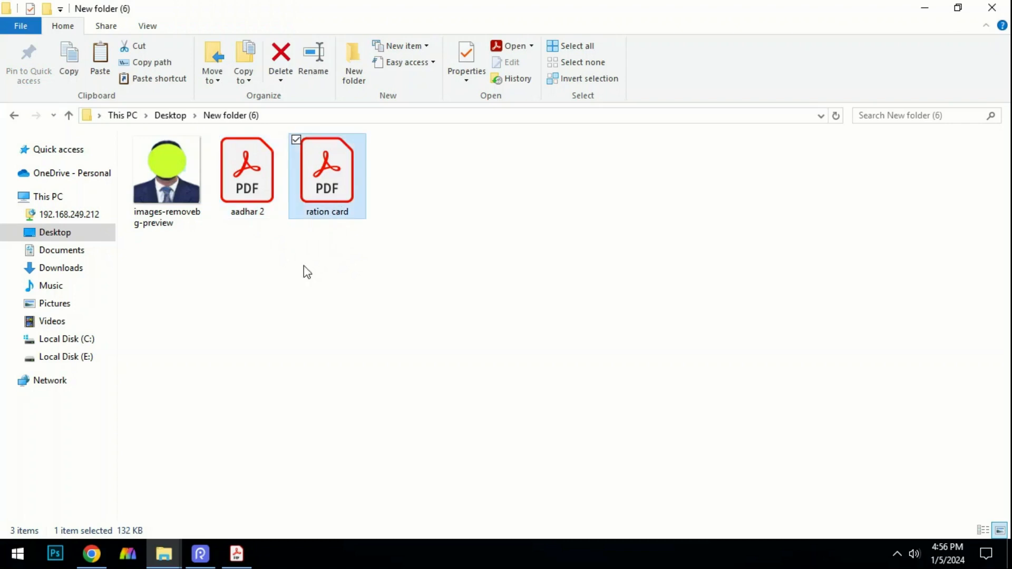
left_click(294, 276)
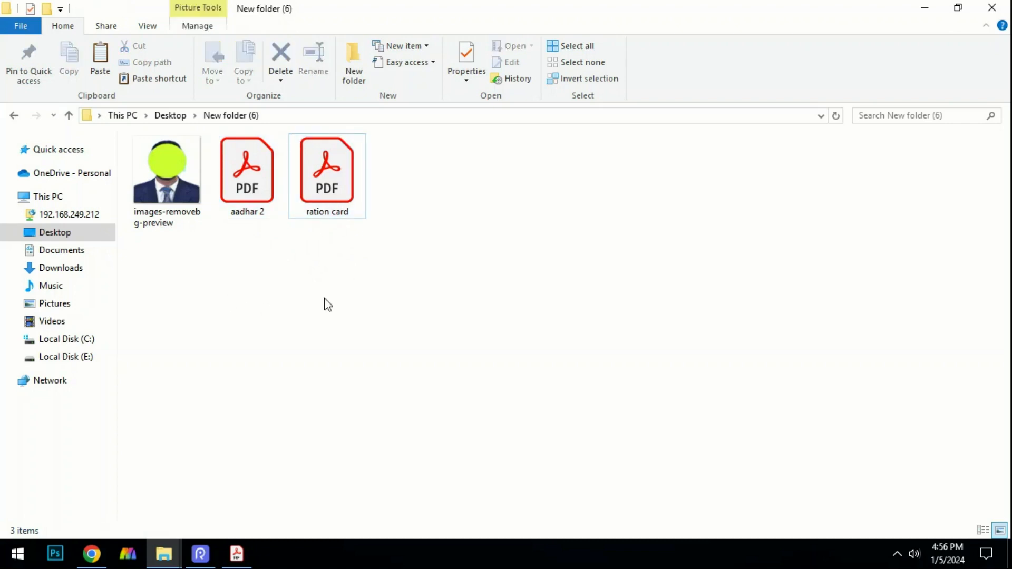